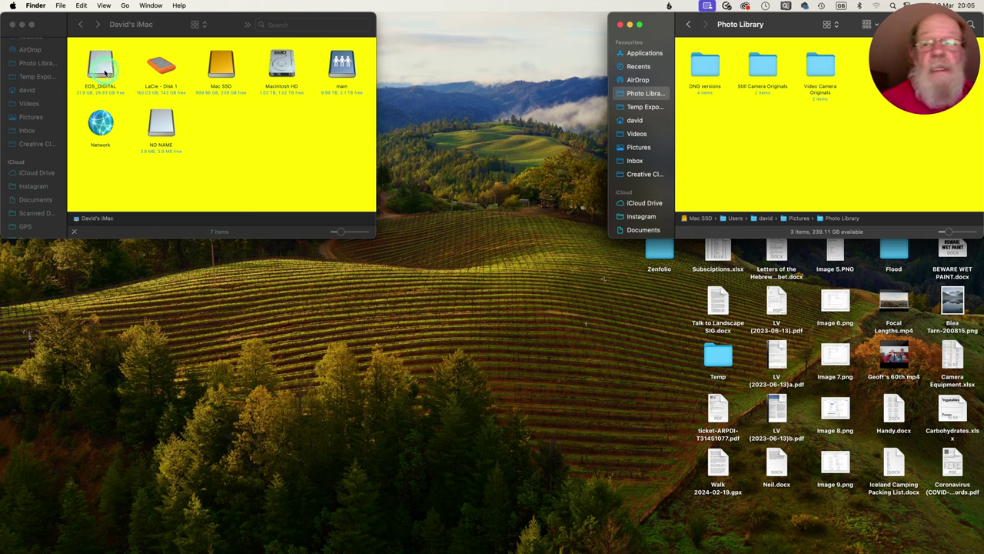
# Open the 100EOS5D folder inside DCIM on the EOS_DIGITAL card and look through its CR2 photos.
pyautogui.doubleClick(99, 76)
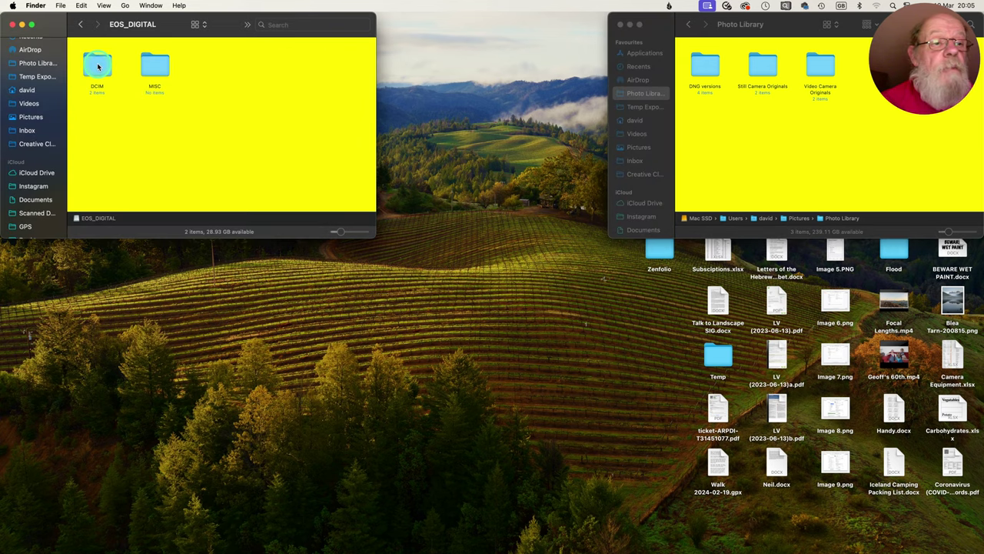
pyautogui.doubleClick(98, 68)
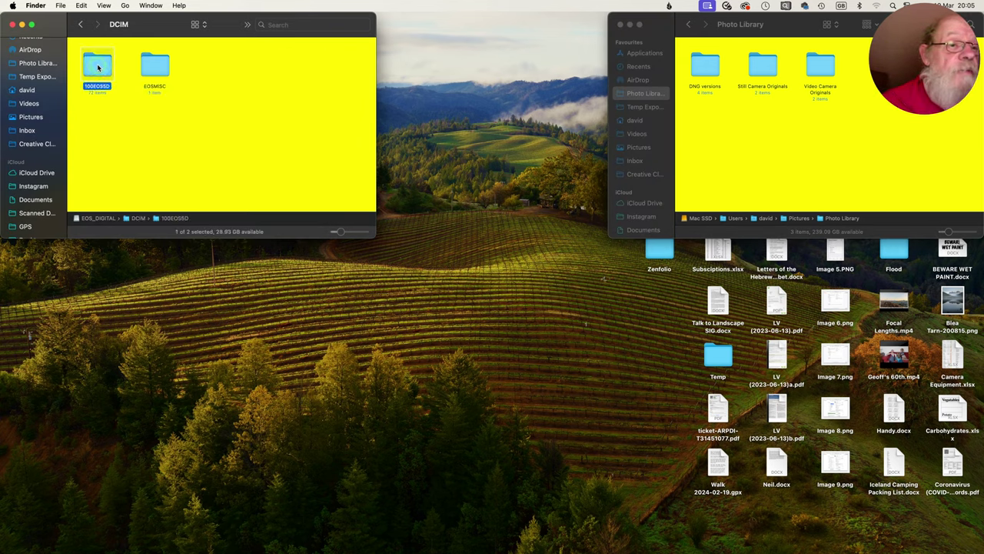
pyautogui.doubleClick(98, 68)
pyautogui.scroll(-10, 176, 128)
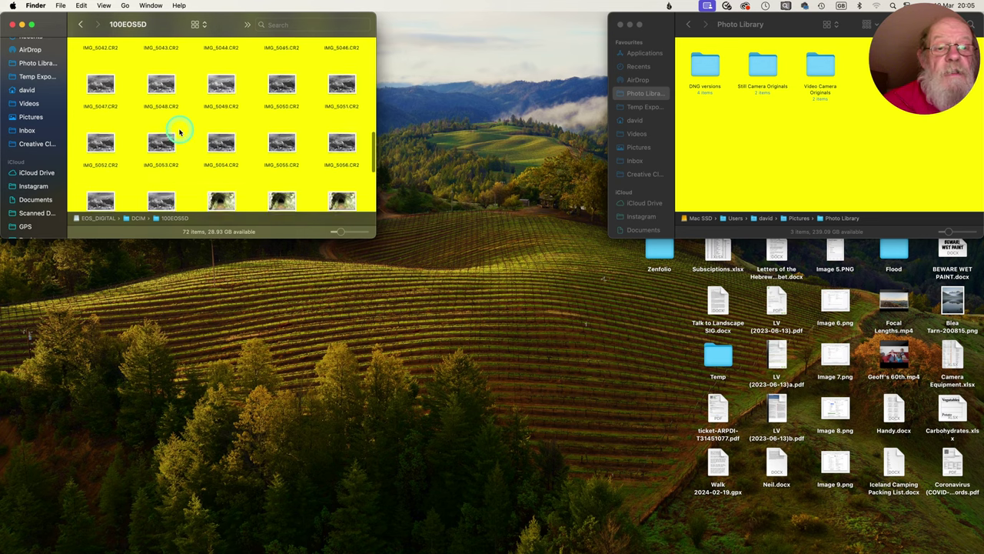
pyautogui.scroll(5, 179, 132)
pyautogui.scroll(2, 179, 133)
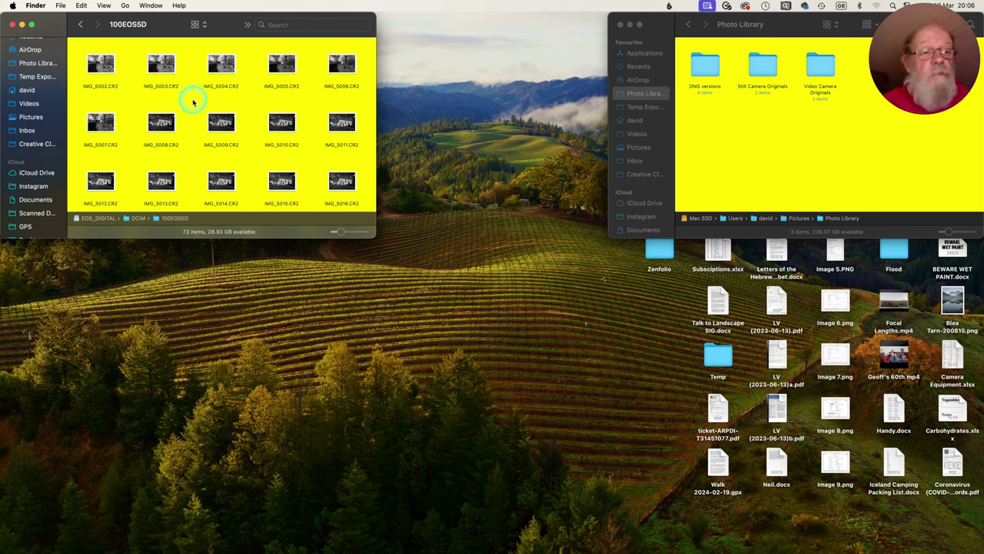
pyautogui.scroll(-10, 193, 114)
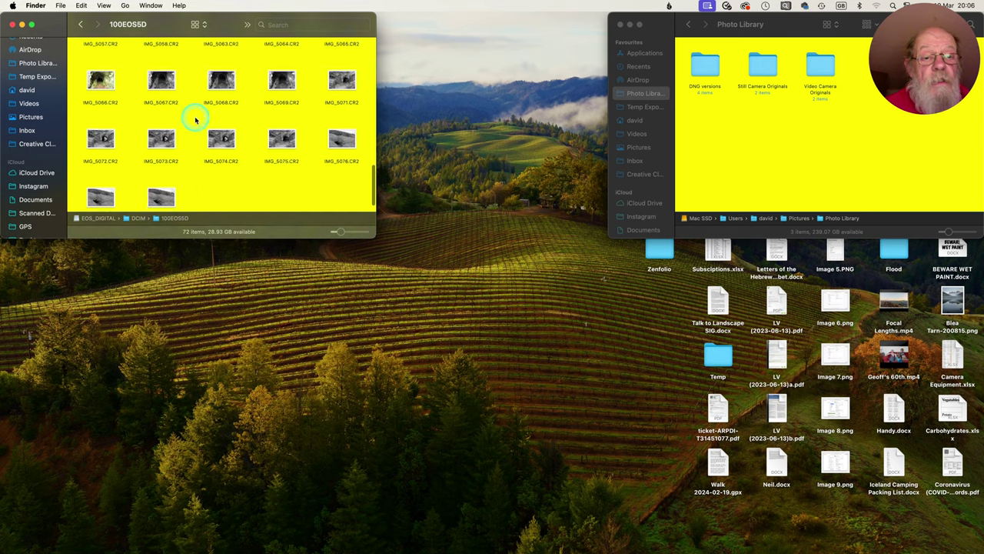
pyautogui.scroll(8, 195, 119)
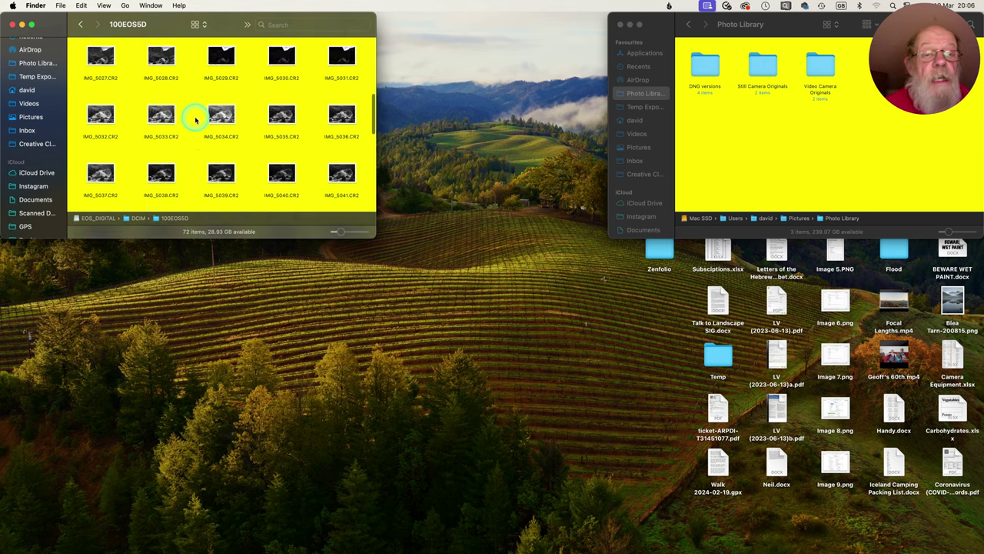
pyautogui.scroll(6, 195, 119)
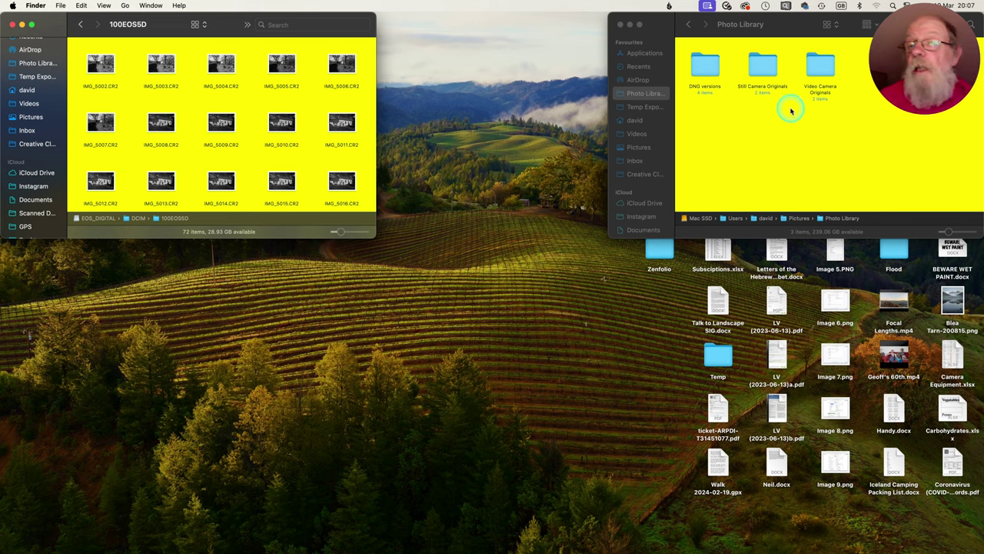
# In the Photo Library window, open Still Camera Originals, Canon 5D, 2024, down to the 03 folder.
pyautogui.doubleClick(764, 69)
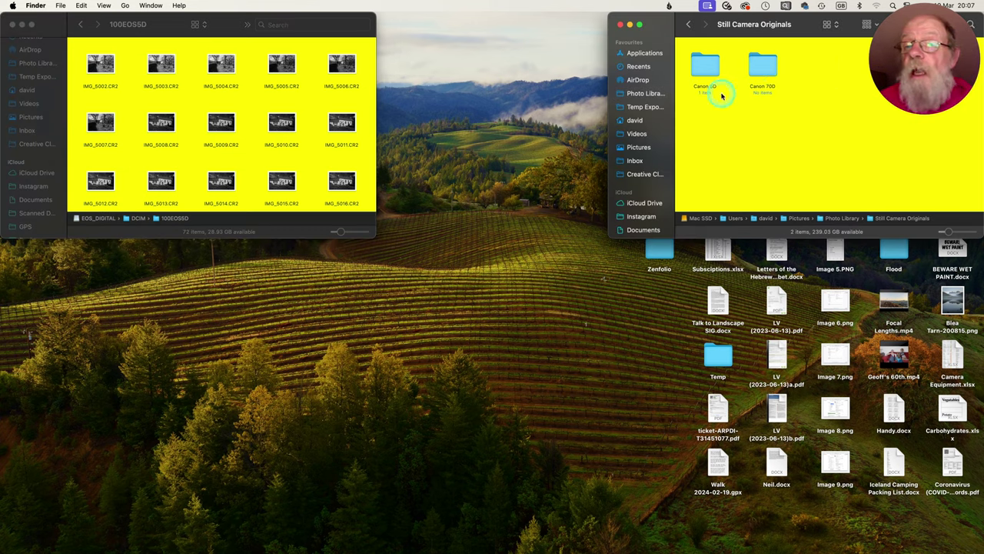
pyautogui.doubleClick(705, 70)
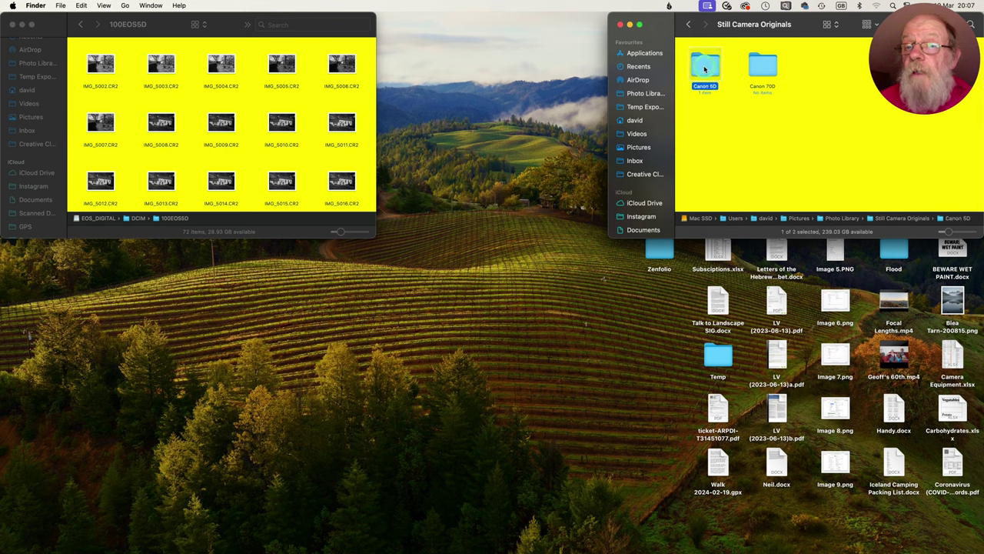
pyautogui.doubleClick(704, 69)
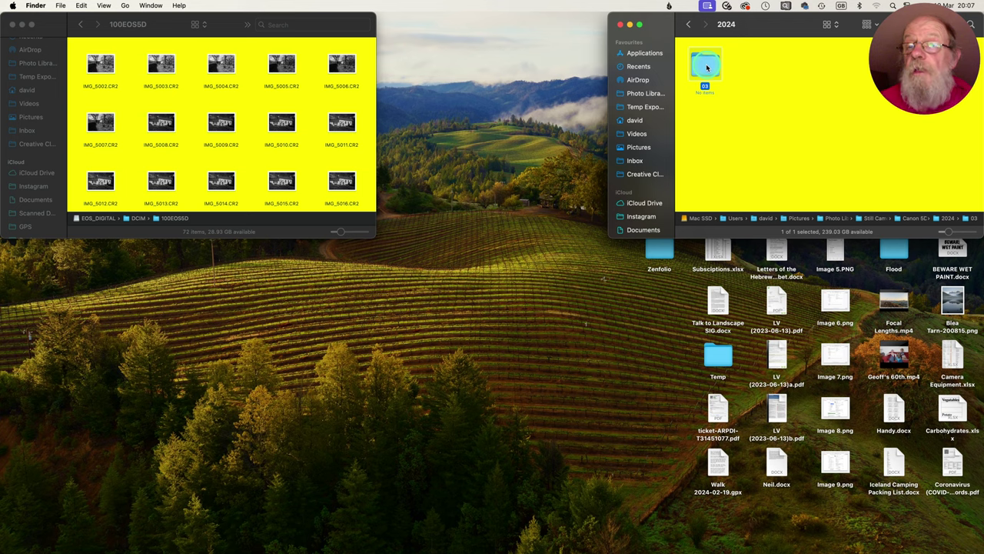
pyautogui.doubleClick(706, 68)
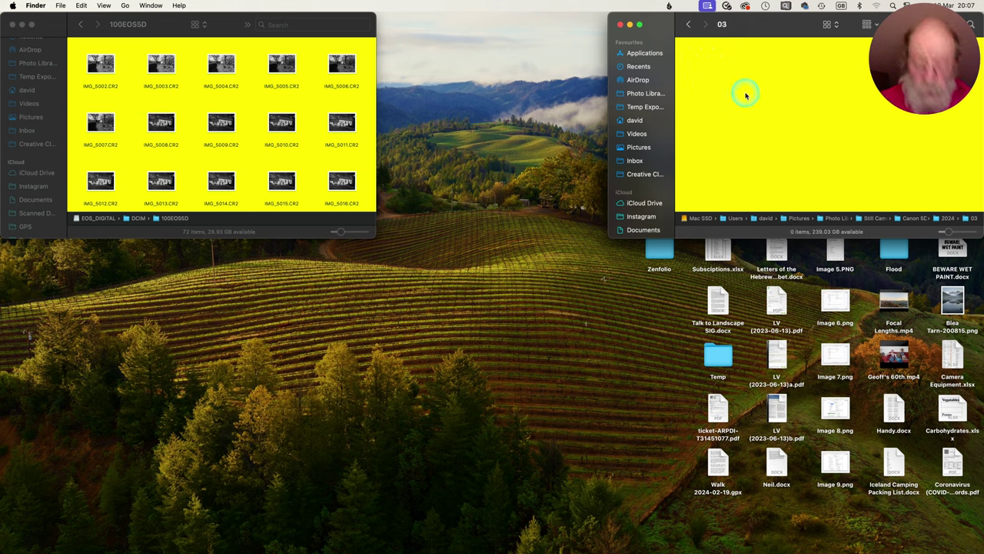
# Create a new folder named 2024_03_18 inside the 03 folder.
pyautogui.press('shift+super+n')
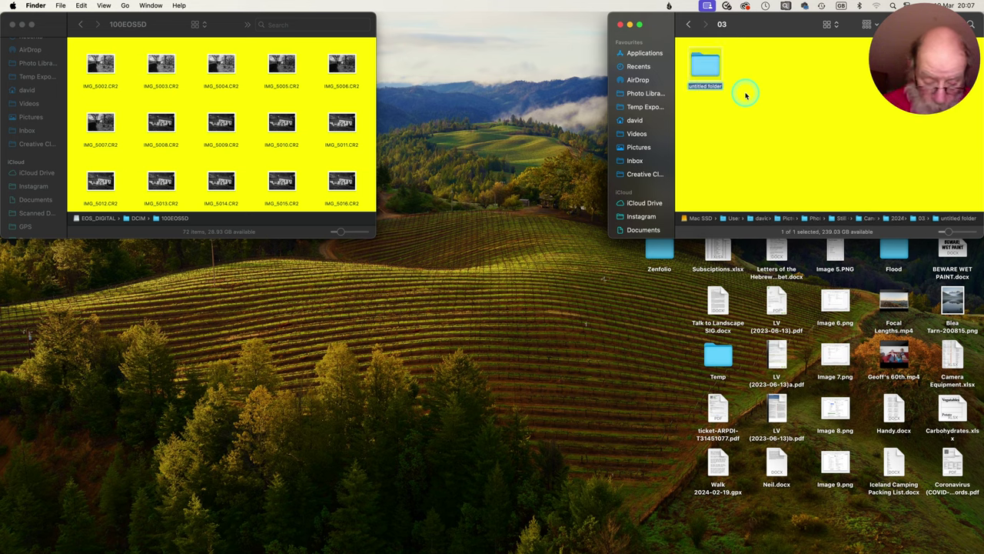
pyautogui.write('2024')
pyautogui.press('Return')
pyautogui.write('_03_')
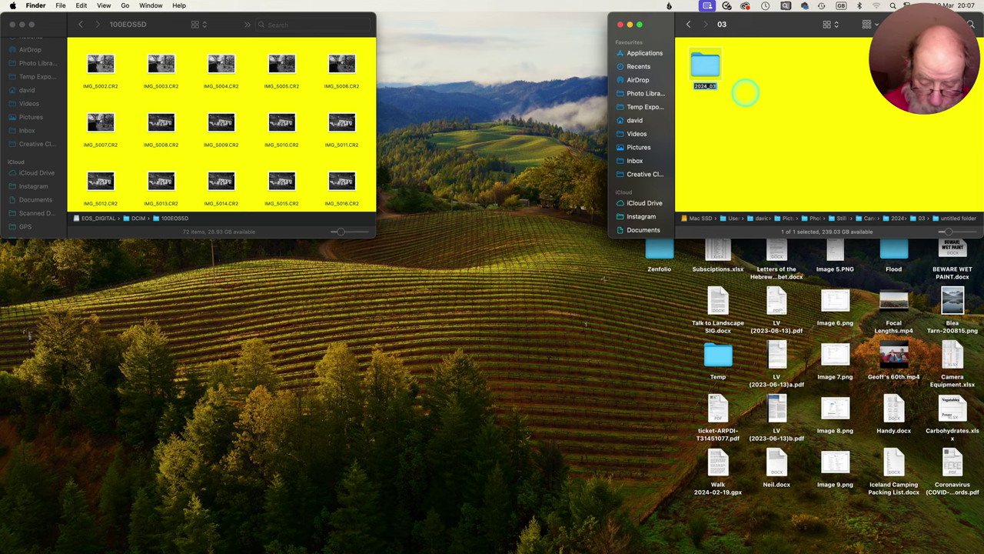
pyautogui.write('18')
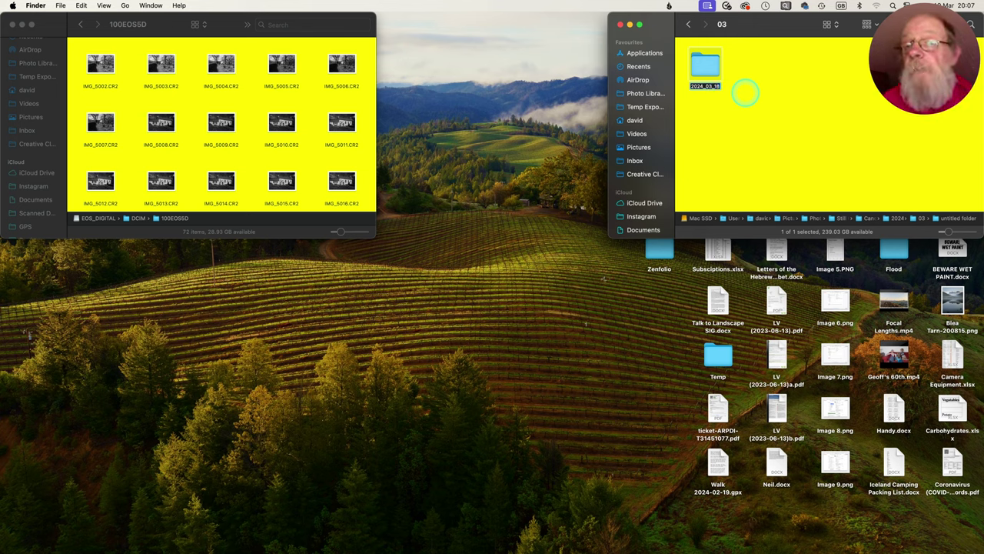
pyautogui.press('Return')
pyautogui.click(722, 125)
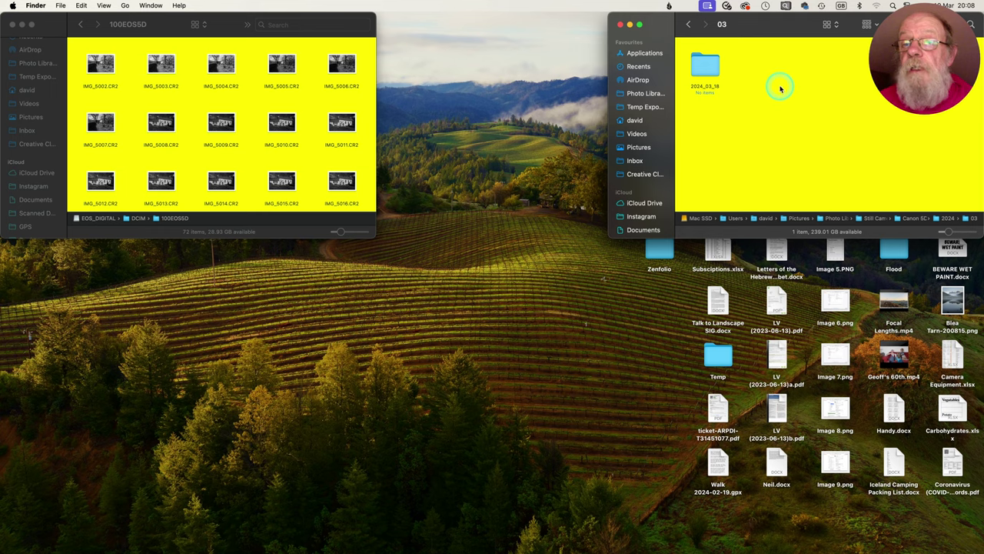
# Copy all the CR2 photos from the card's 100EOS5D folder into the 2024_03_18 folder.
pyautogui.doubleClick(704, 68)
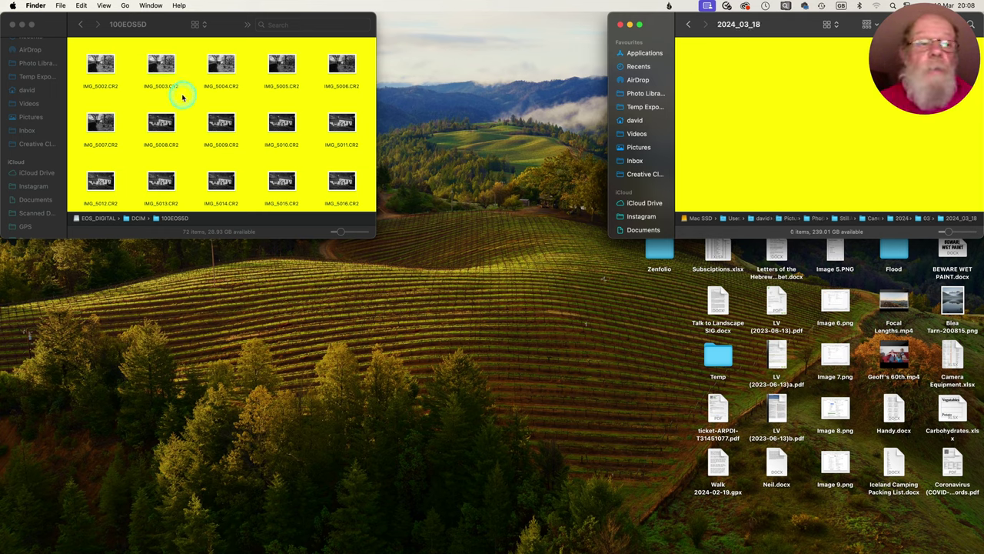
pyautogui.click(163, 72)
pyautogui.press('super+a')
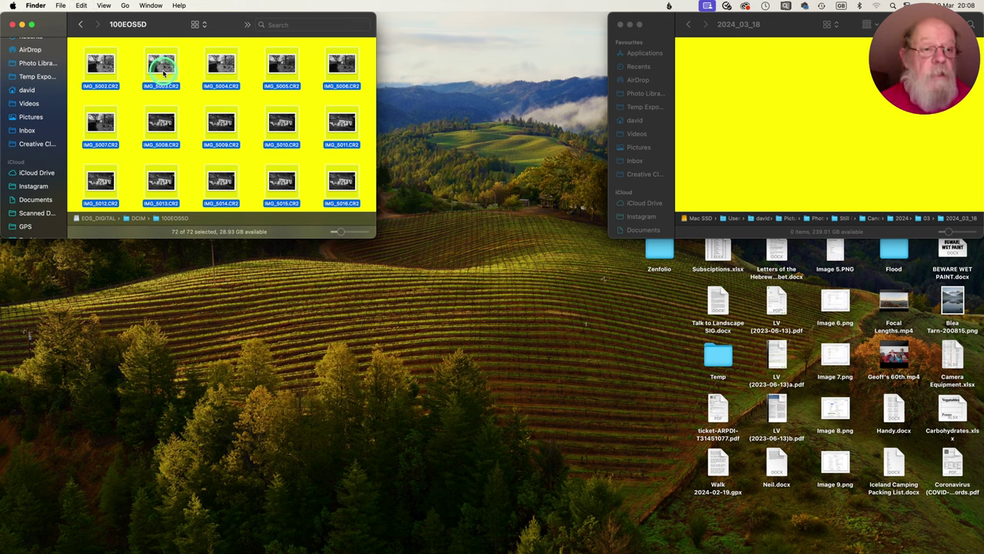
pyautogui.moveTo(163, 68); pyautogui.dragTo(806, 115)
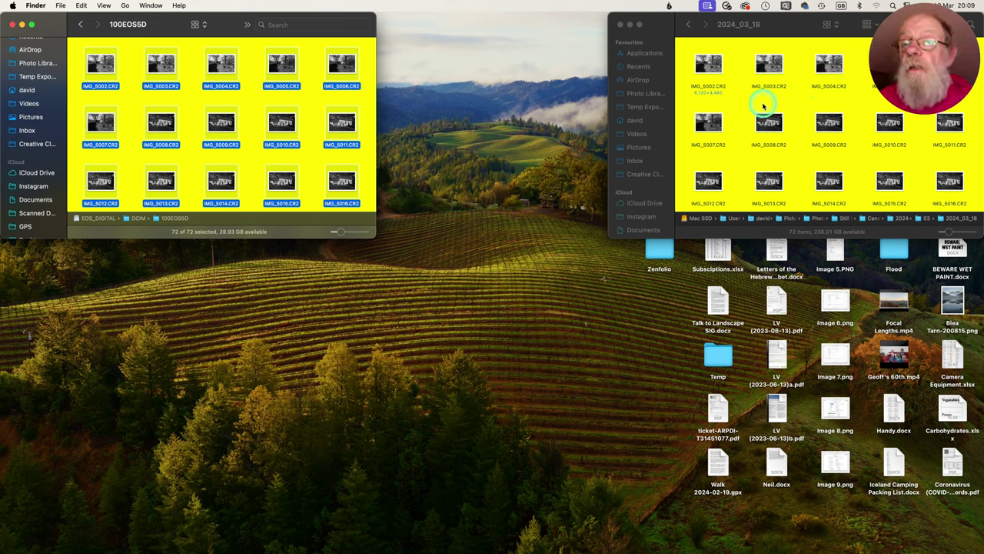
# Go back up from the 2024_03_18 folder to the Photo Library folder.
pyautogui.click(689, 27)
pyautogui.click(689, 27)
pyautogui.click(689, 27)
pyautogui.click(689, 26)
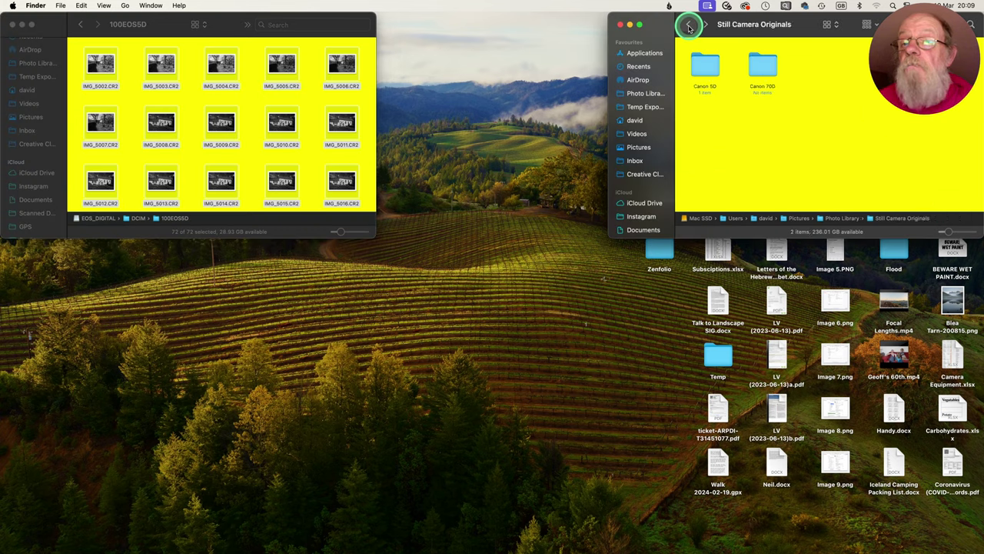
pyautogui.click(691, 27)
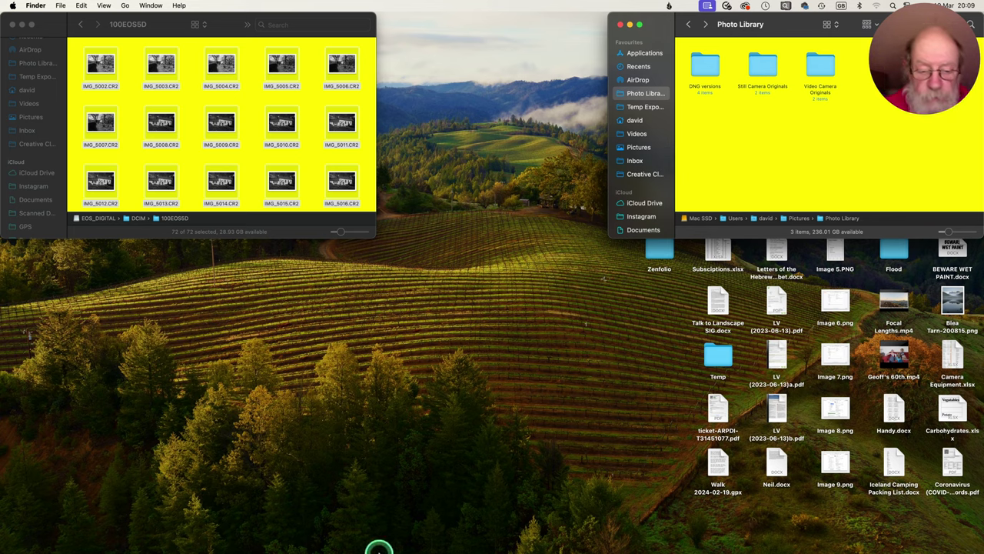
# Switch to Adobe DNG Converter, convert the Still Camera Originals images into the DNG versions folder, and quit the converter.
pyautogui.moveTo(384, 542)
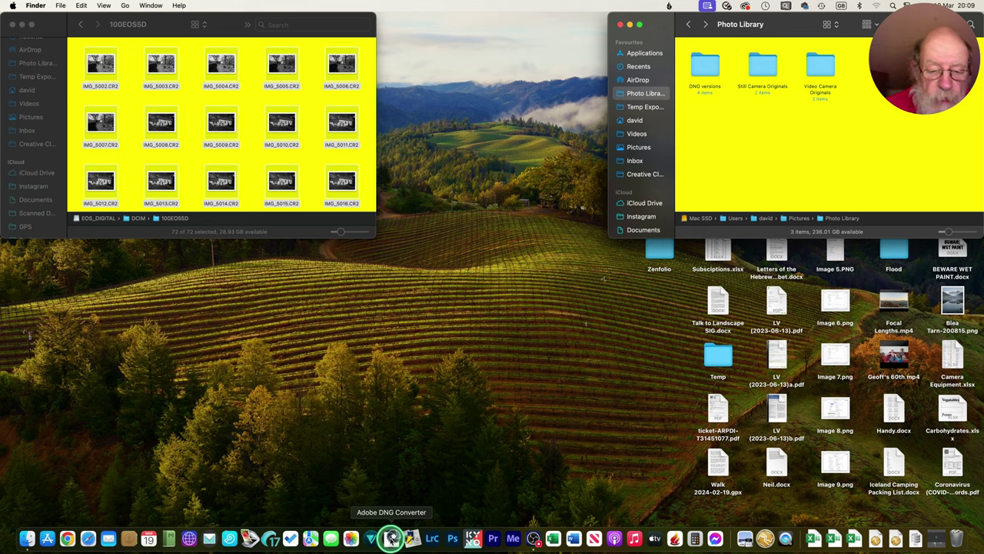
pyautogui.click(391, 537)
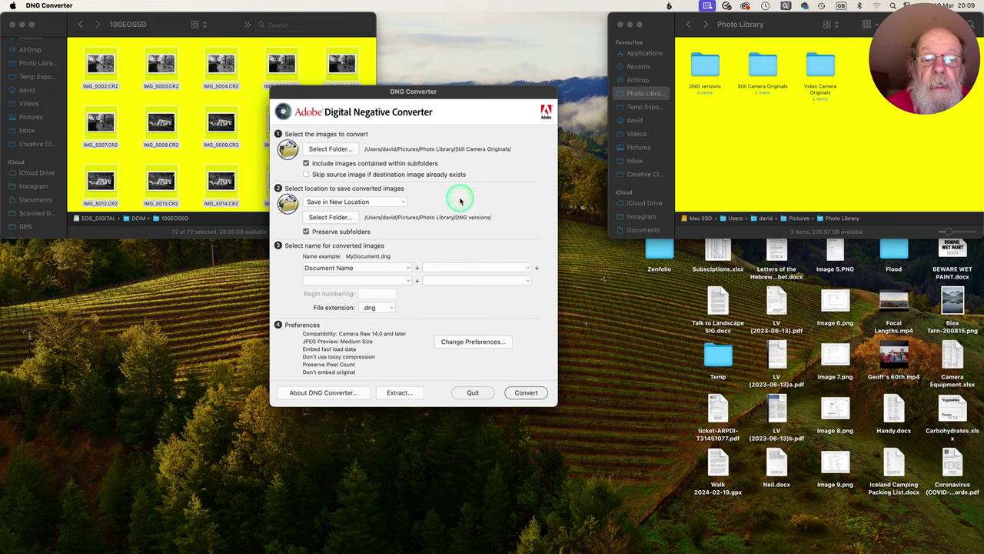
pyautogui.click(527, 393)
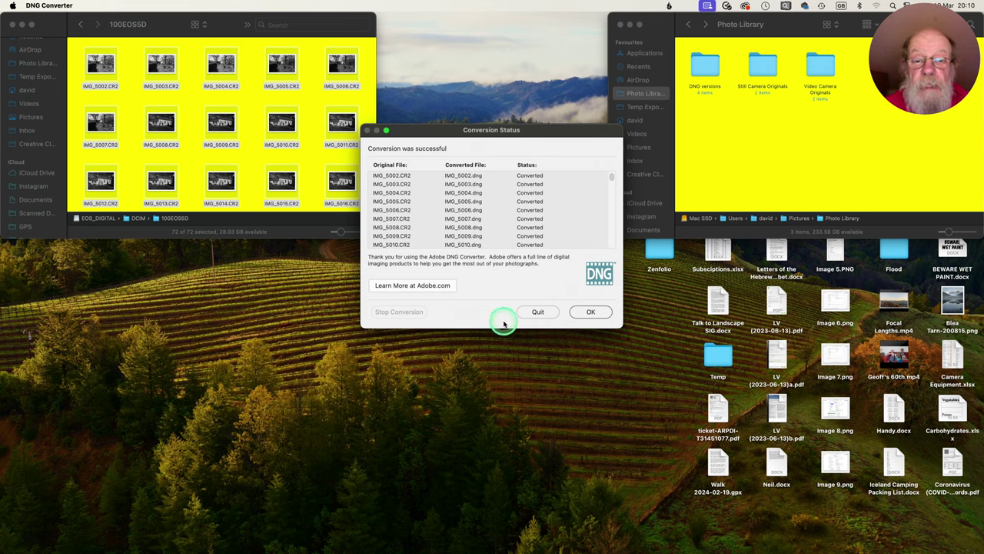
pyautogui.click(540, 314)
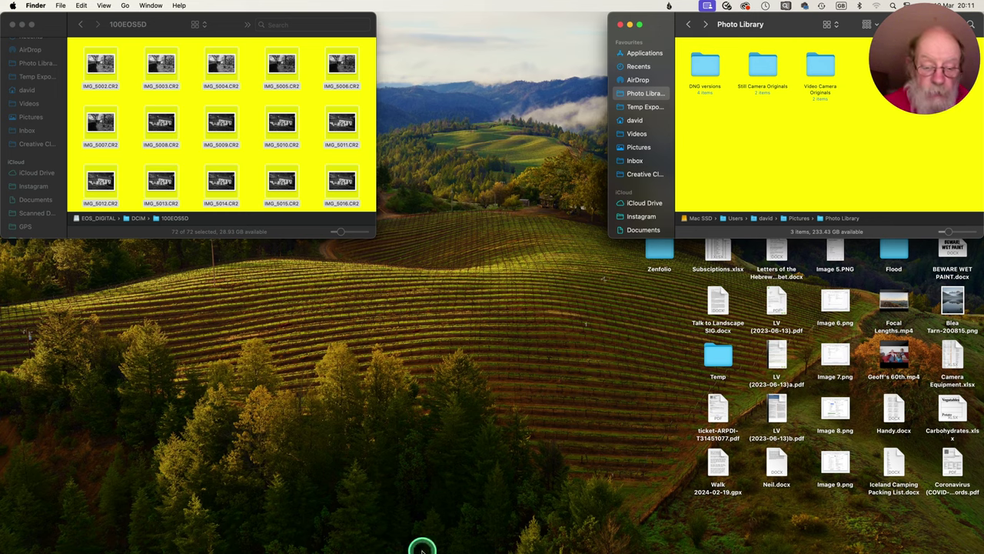
# Switch to PhotoLinker in full screen and load the photos from the 2024_03_18 folder.
pyautogui.click(392, 540)
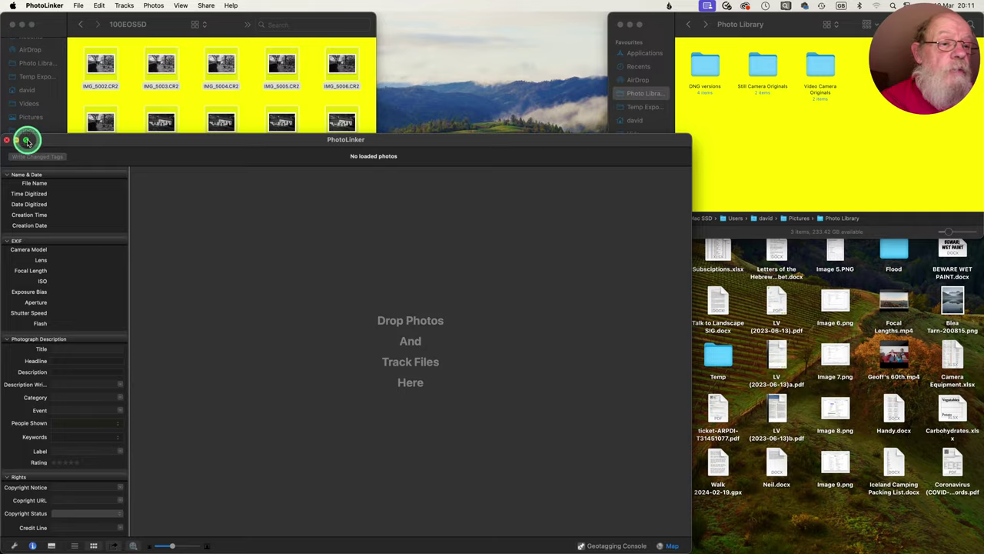
pyautogui.click(25, 141)
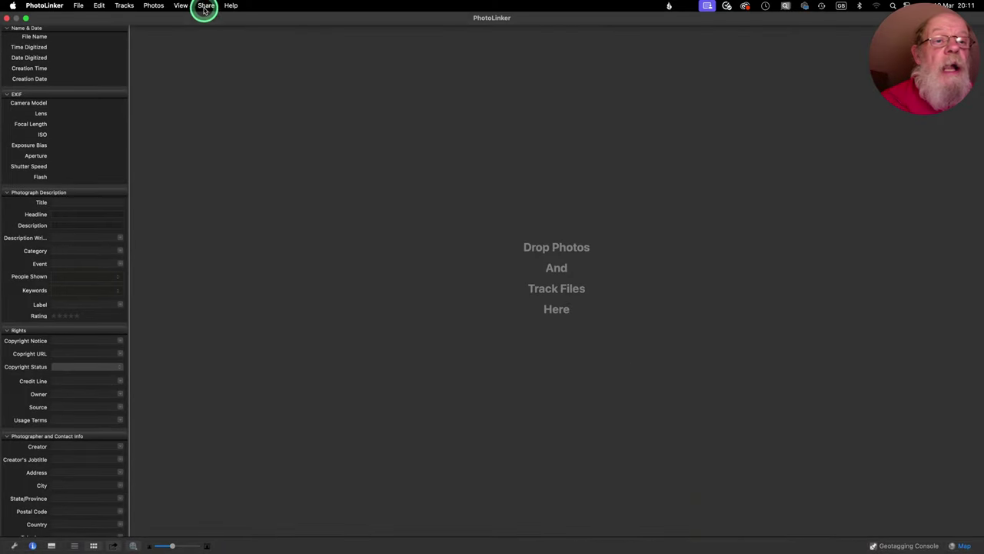
pyautogui.click(154, 6)
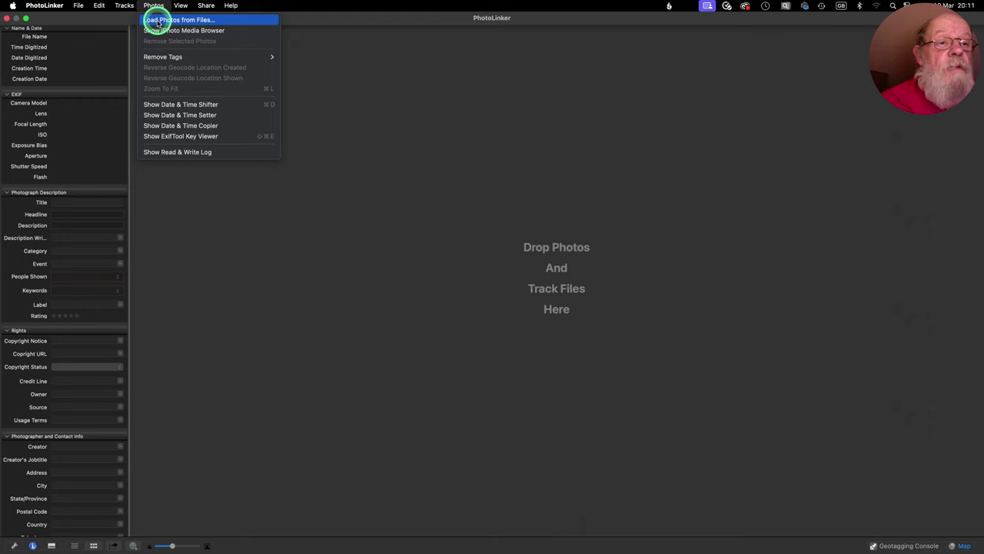
pyautogui.click(157, 21)
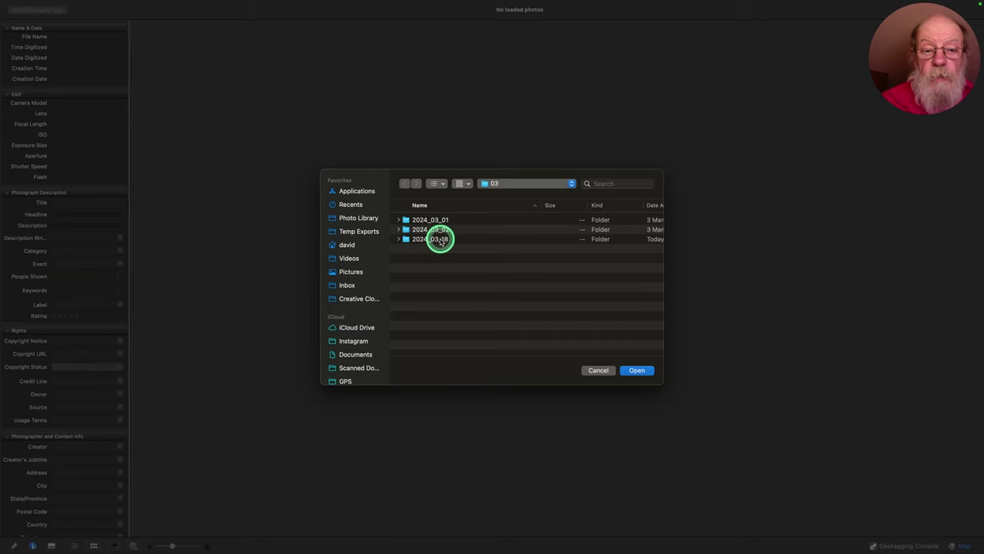
pyautogui.click(441, 239)
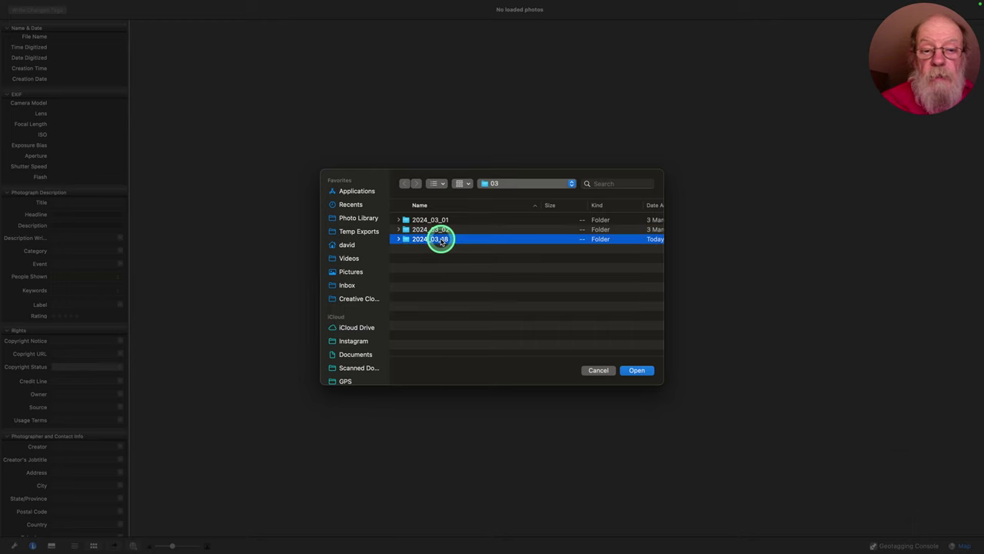
pyautogui.click(637, 371)
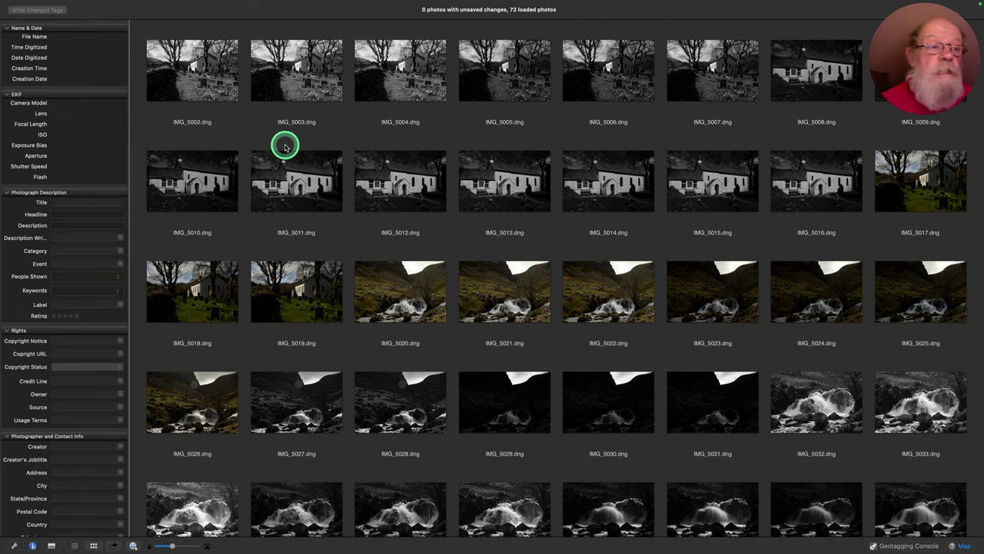
# Look through the loaded DNG thumbnails and inspect the metadata of IMG_5002.dng and IMG_5003.dng.
pyautogui.scroll(-5, 489, 245)
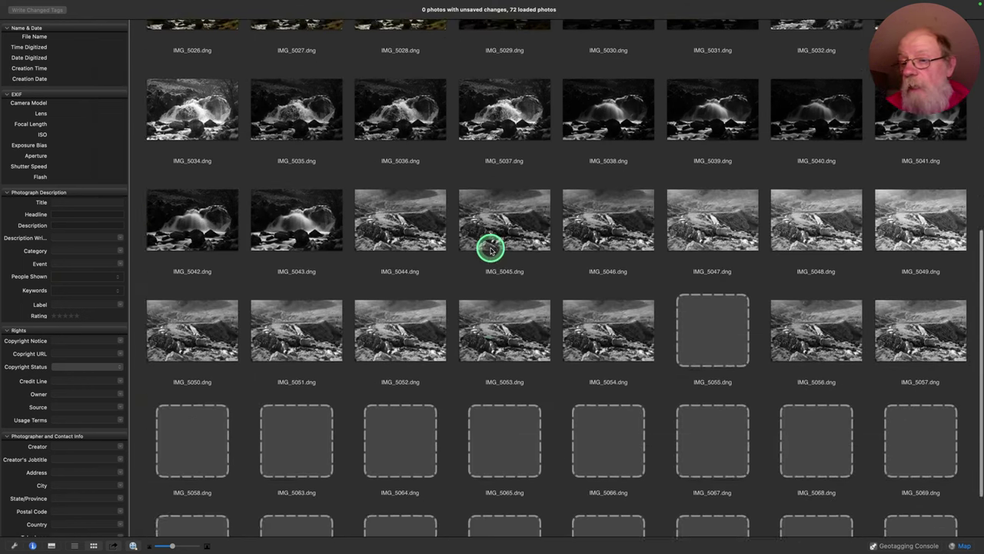
pyautogui.scroll(-2, 490, 247)
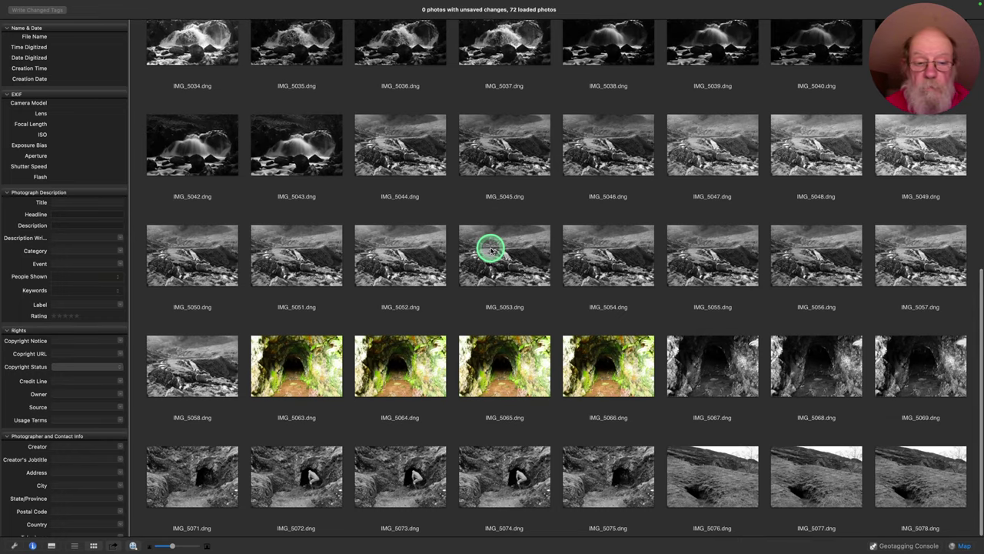
pyautogui.scroll(5, 490, 248)
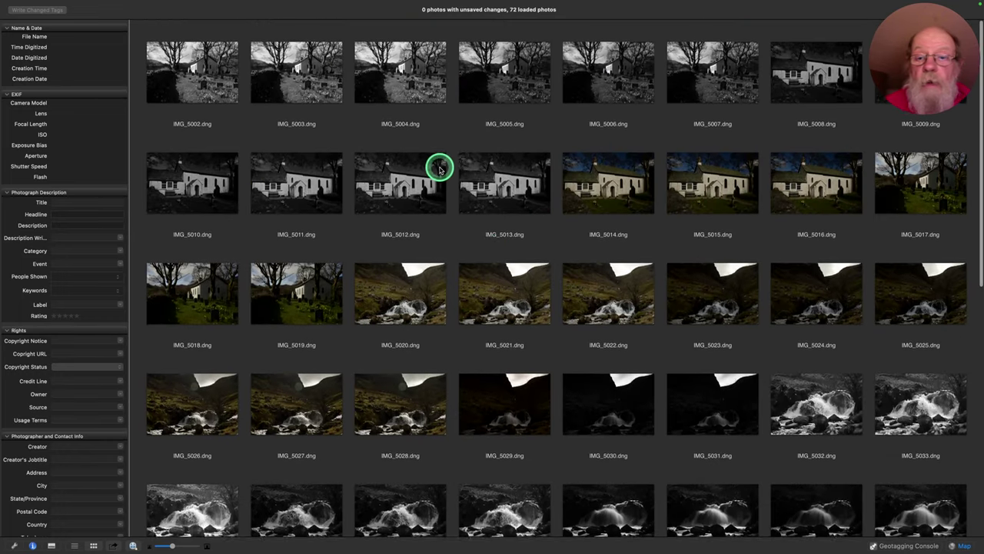
pyautogui.click(201, 74)
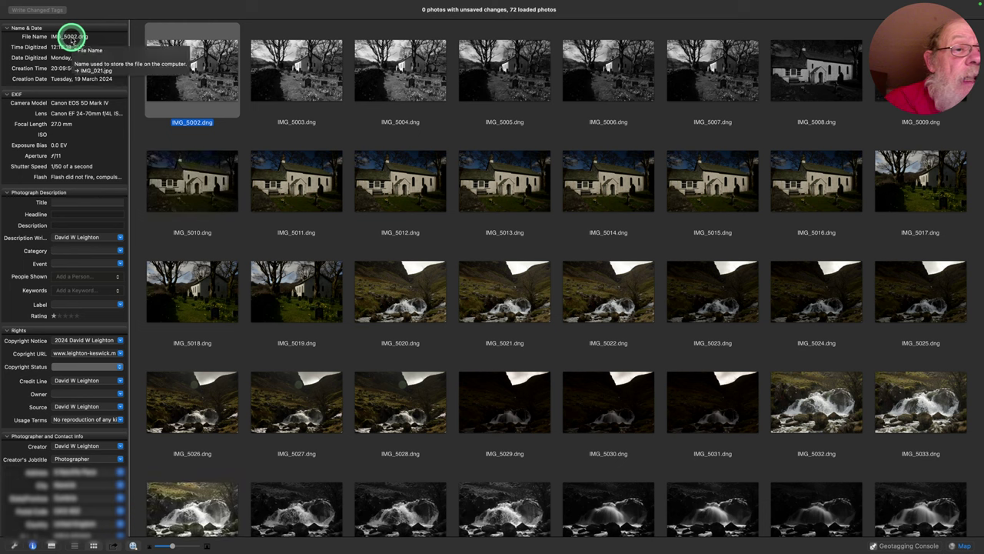
pyautogui.click(256, 55)
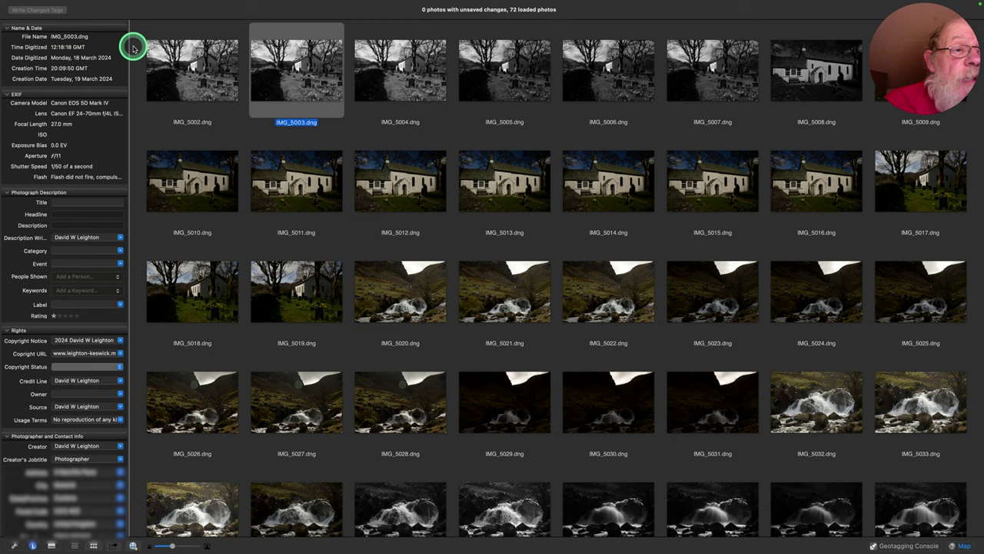
# Inspect the digitized and creation dates and times of IMG_5002.dng.
pyautogui.click(206, 61)
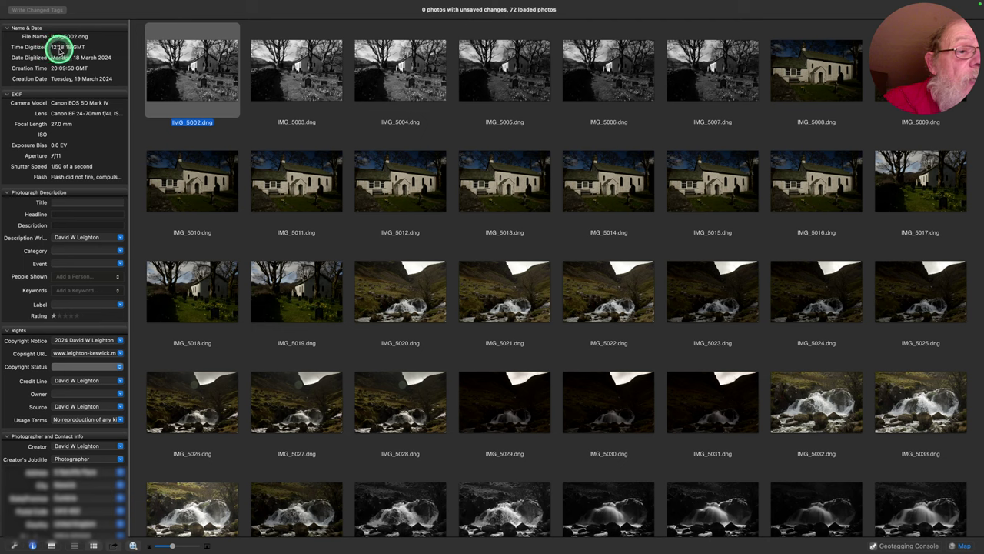
pyautogui.moveTo(71, 50)
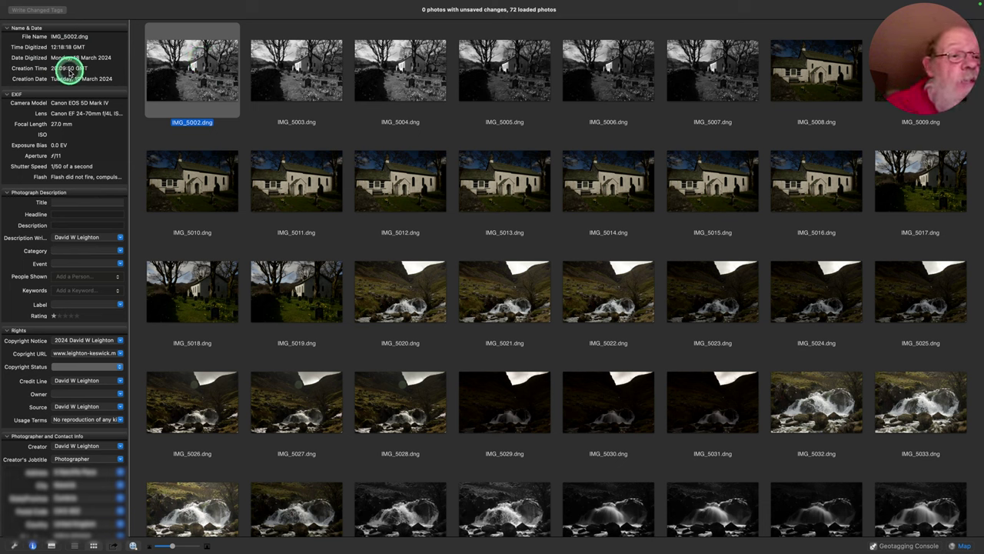
pyautogui.moveTo(69, 80)
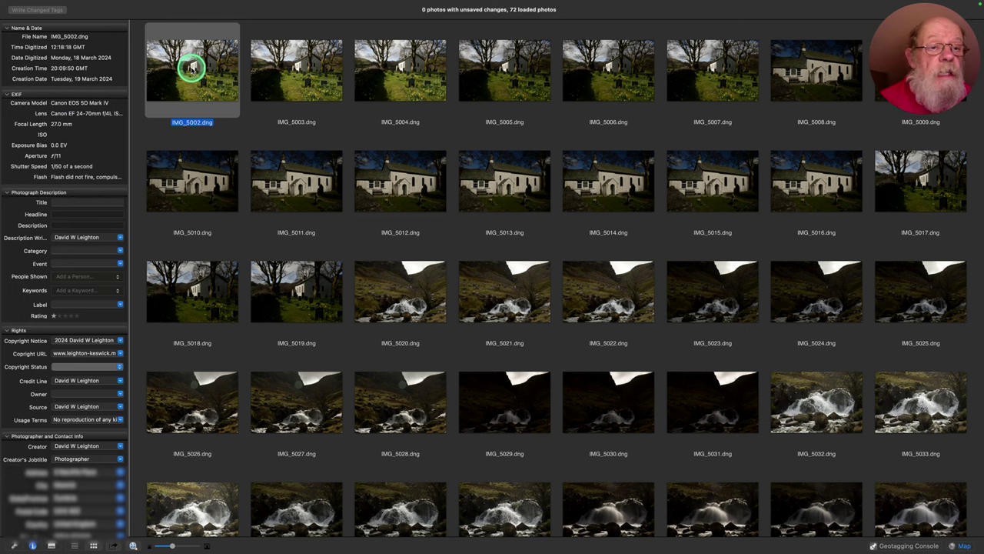
# Copy the Original Date & Time to the File Creation Date & Time of all loaded photos, and check IMG_5002.dng.
pyautogui.press('super+a')
pyautogui.moveTo(261, 4)
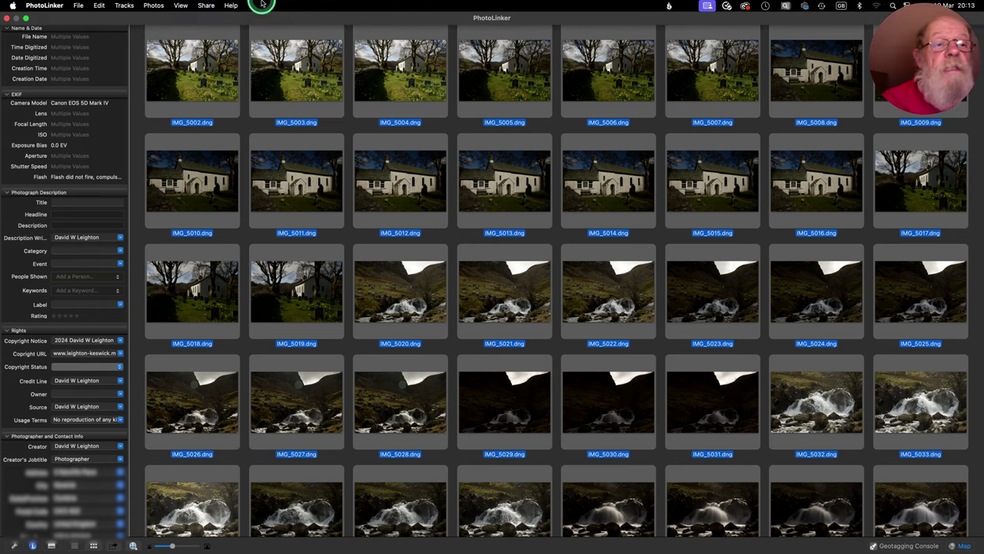
pyautogui.click(151, 8)
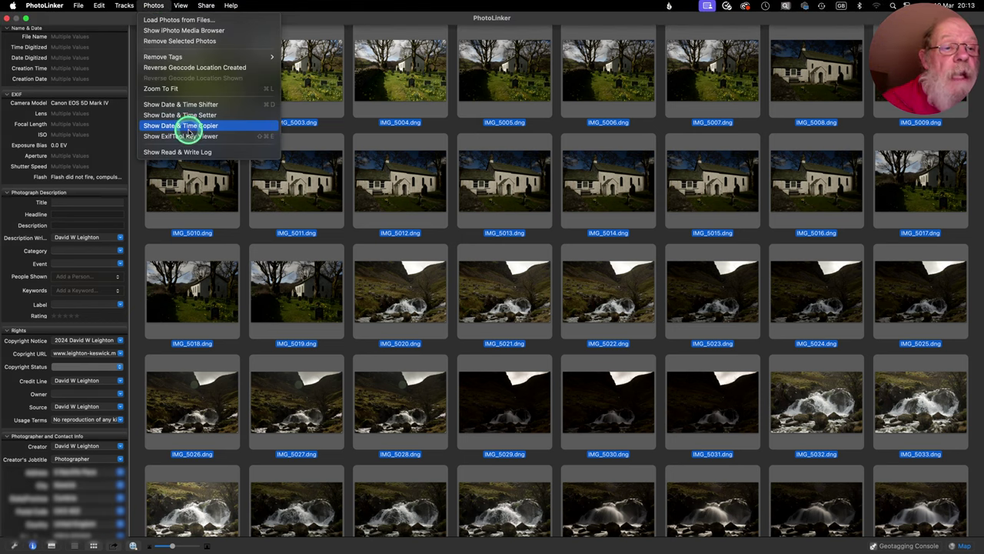
pyautogui.click(188, 126)
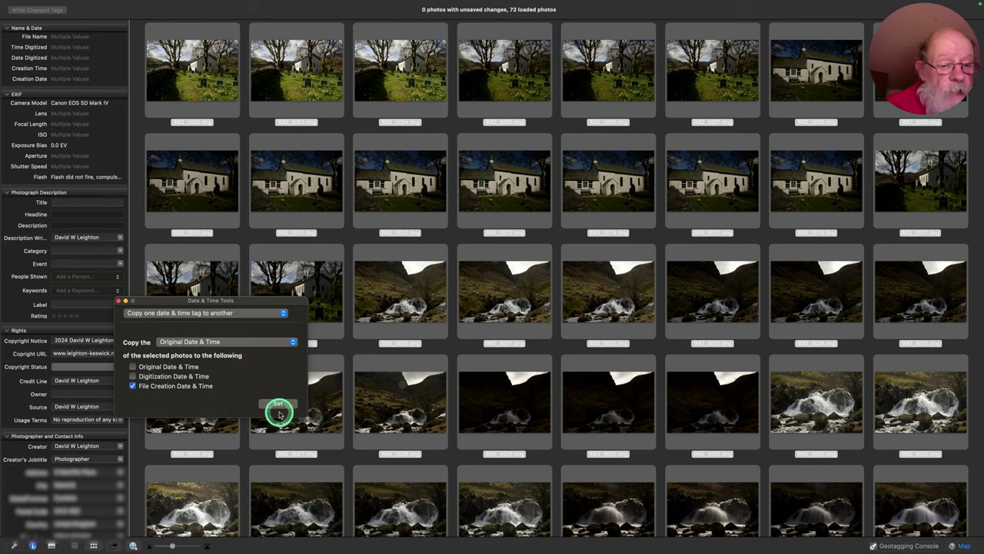
pyautogui.click(279, 404)
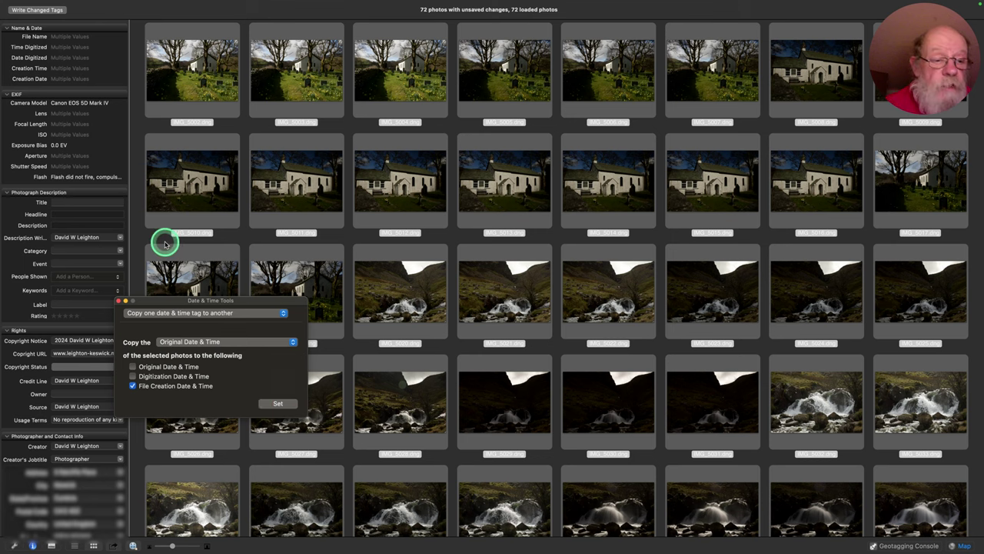
pyautogui.click(120, 300)
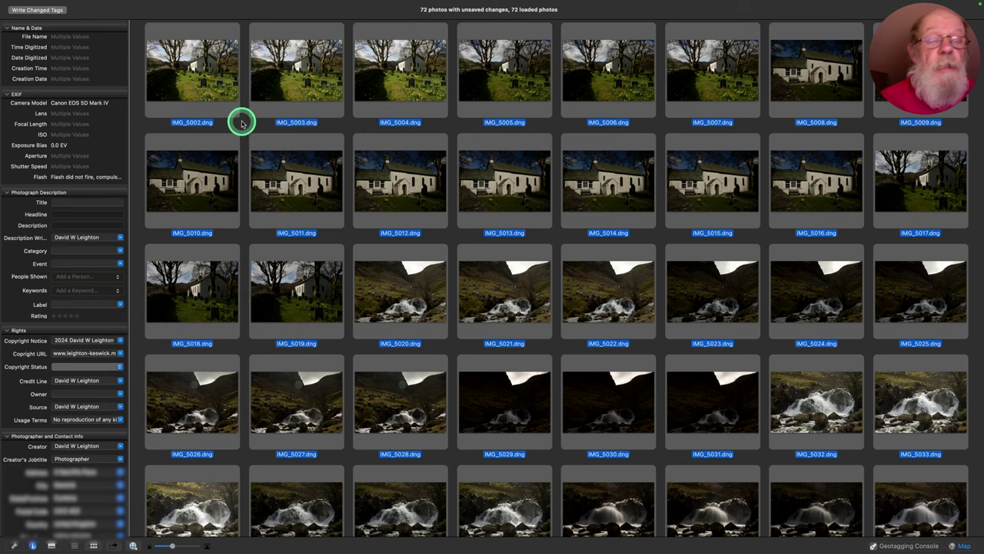
pyautogui.click(245, 124)
pyautogui.click(205, 75)
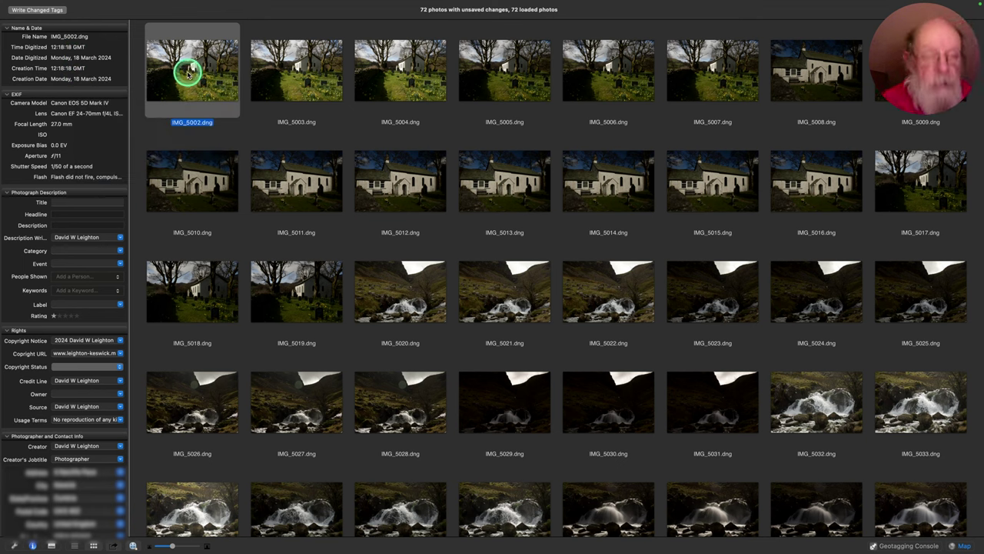
# For all photos, set Copyright Status to Copyrighted and fill in the owner's name, collapsing every metadata section above the location except Photograph Description.
pyautogui.press('super+a')
pyautogui.click(7, 28)
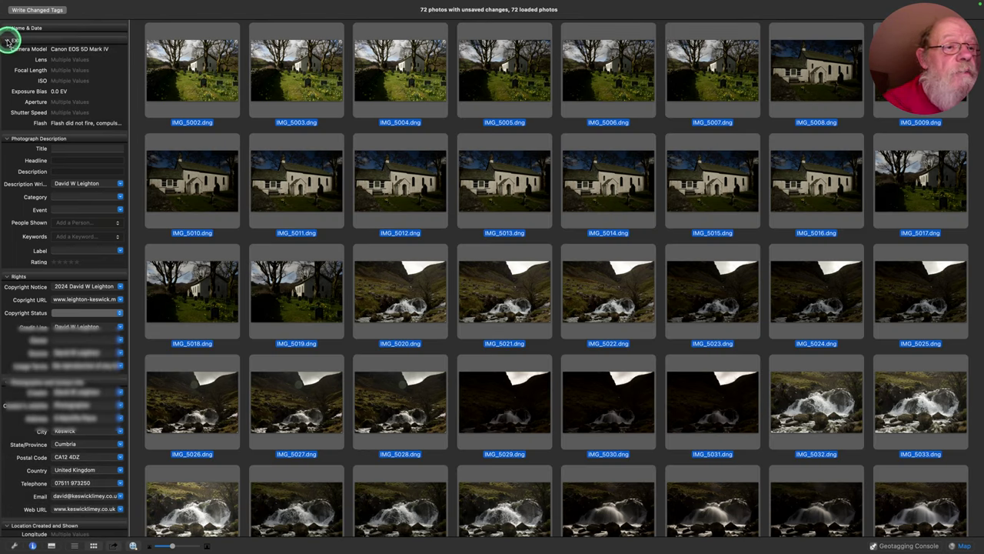
pyautogui.click(7, 40)
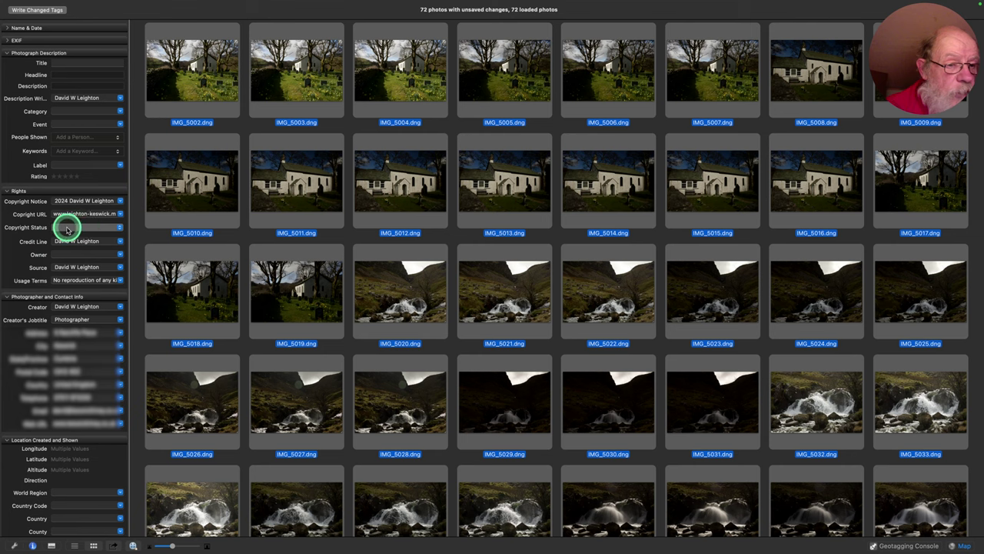
pyautogui.click(67, 227)
pyautogui.click(68, 228)
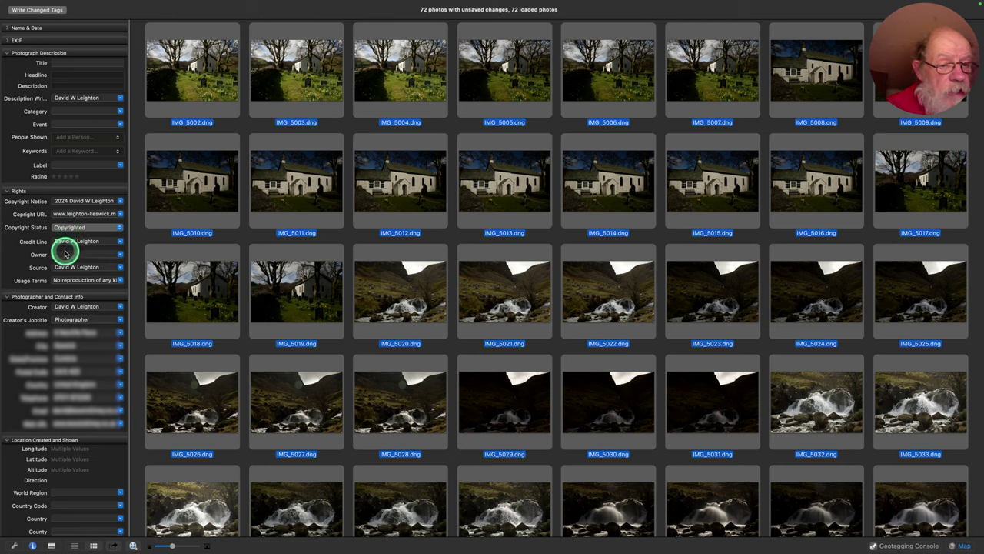
pyautogui.click(64, 254)
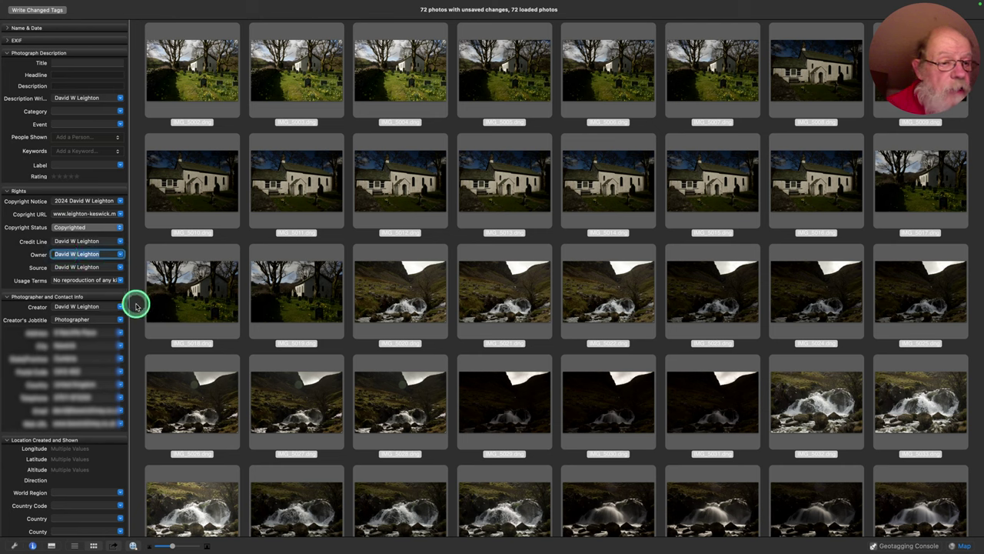
pyautogui.click(7, 192)
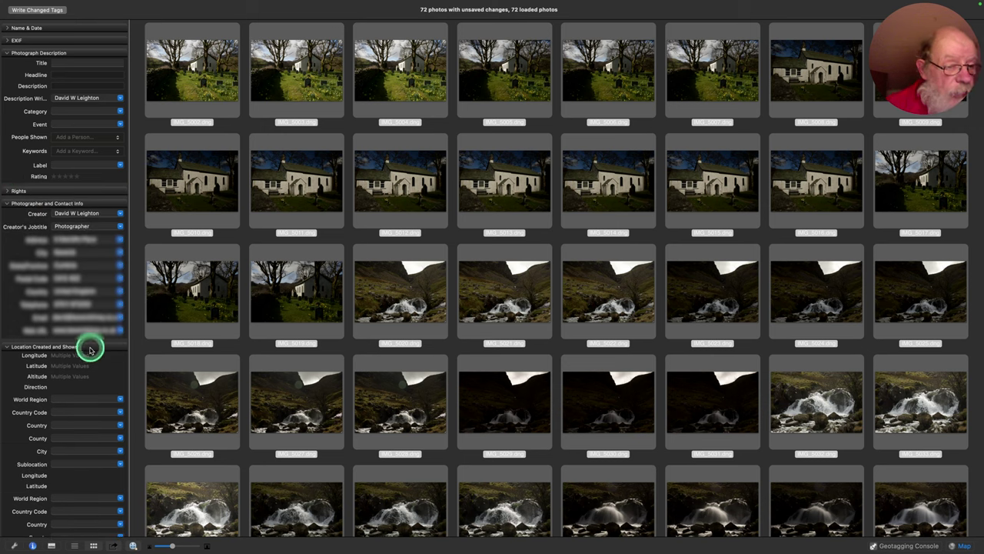
pyautogui.click(7, 206)
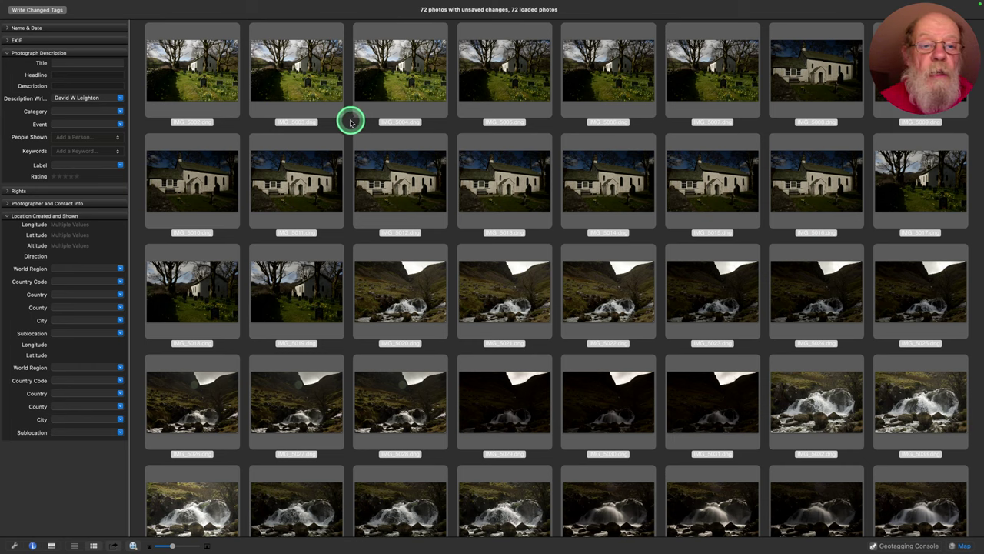
# Show the map for IMG_5002.dng and bring the photo pins around Newlands Churchyard into close view.
pyautogui.click(347, 117)
pyautogui.click(192, 66)
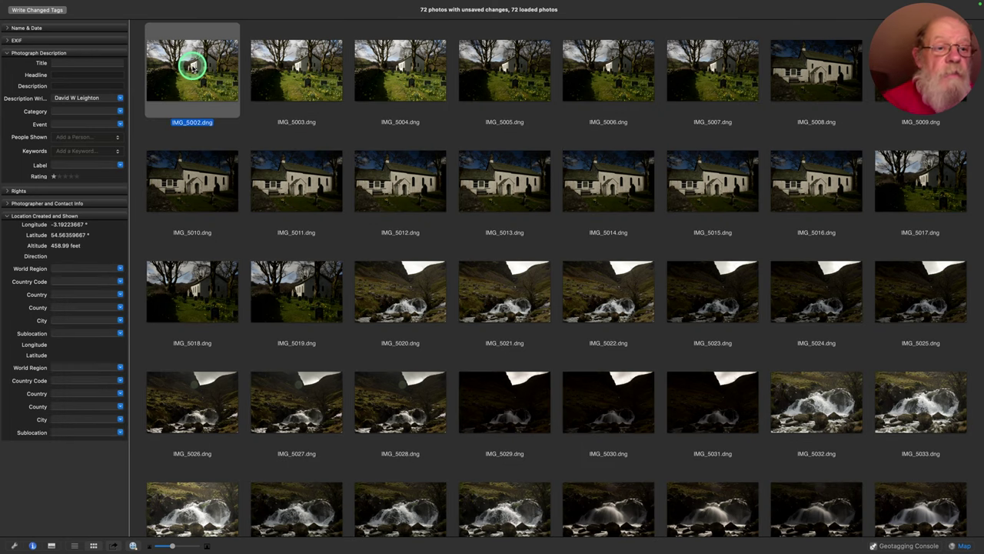
pyautogui.click(966, 546)
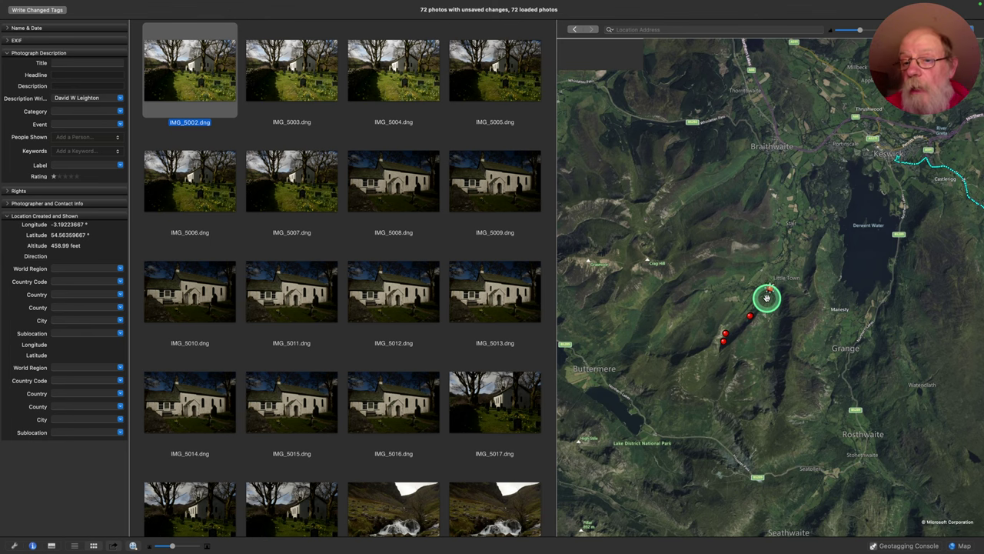
pyautogui.scroll(5, 767, 297)
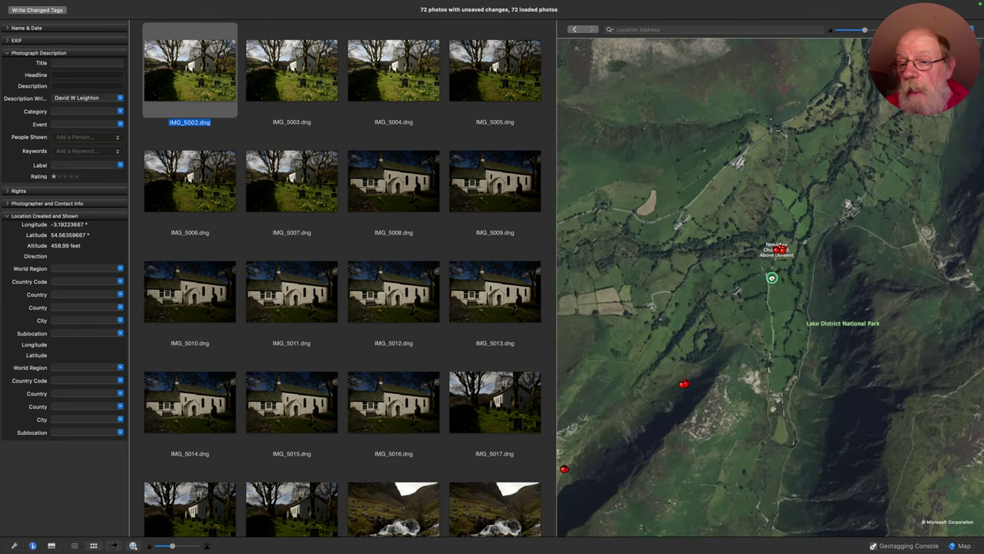
pyautogui.moveTo(772, 277); pyautogui.dragTo(741, 334)
pyautogui.scroll(3, 740, 333)
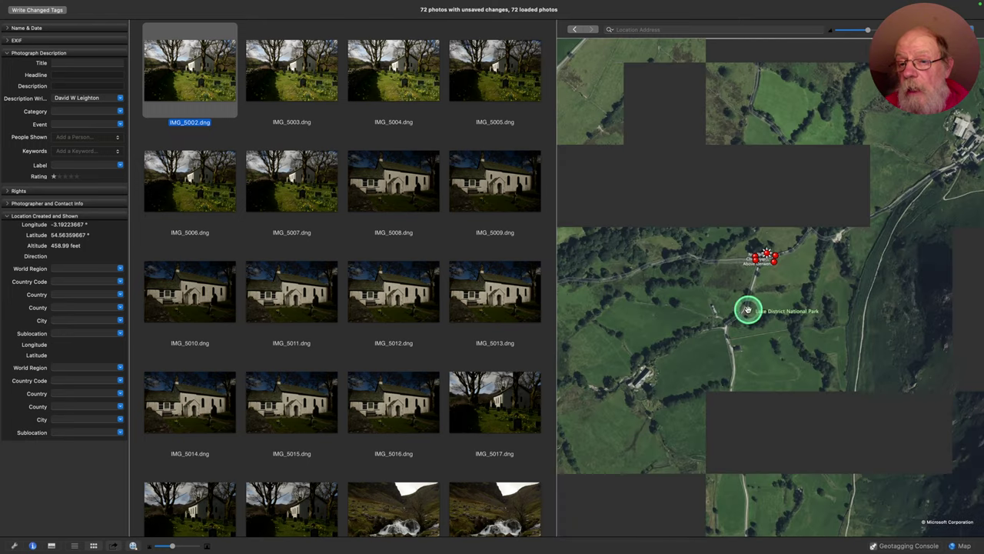
pyautogui.moveTo(746, 297); pyautogui.dragTo(741, 329)
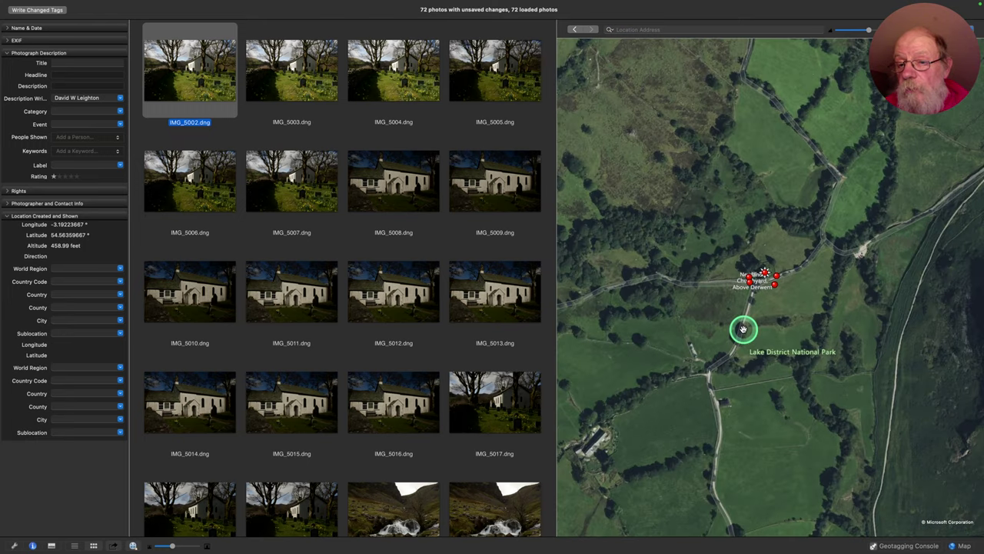
pyautogui.scroll(2, 743, 329)
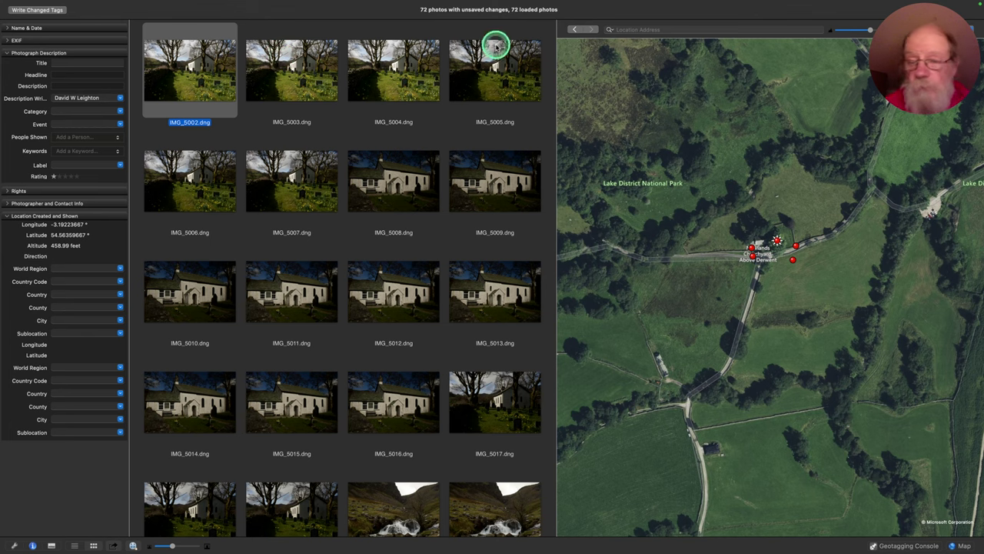
pyautogui.click(778, 239)
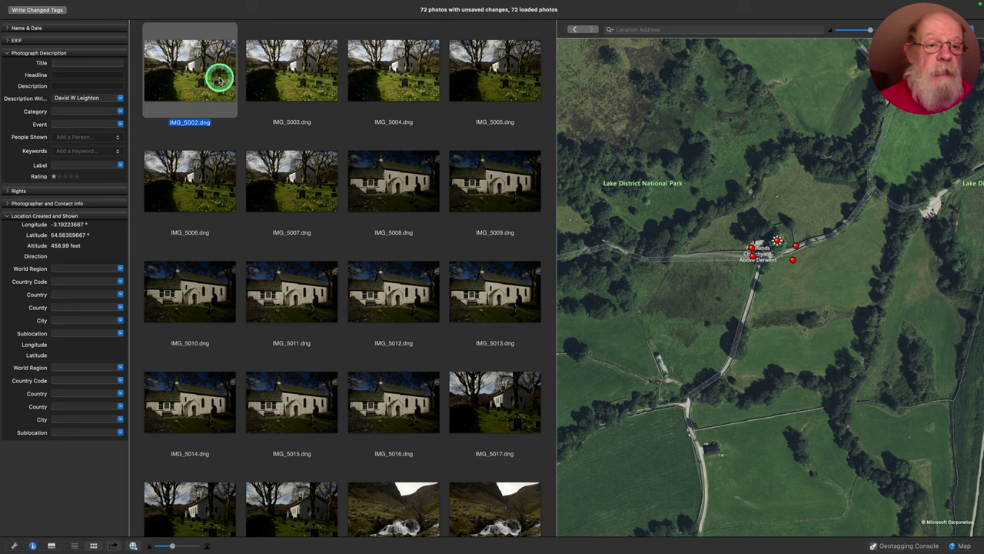
# Geotag IMG_5002.dng through IMG_5007.dng to a point beside the road just east of Newlands Churchyard.
pyautogui.keyDown('shift'); pyautogui.click(298, 179); pyautogui.keyUp('shift')
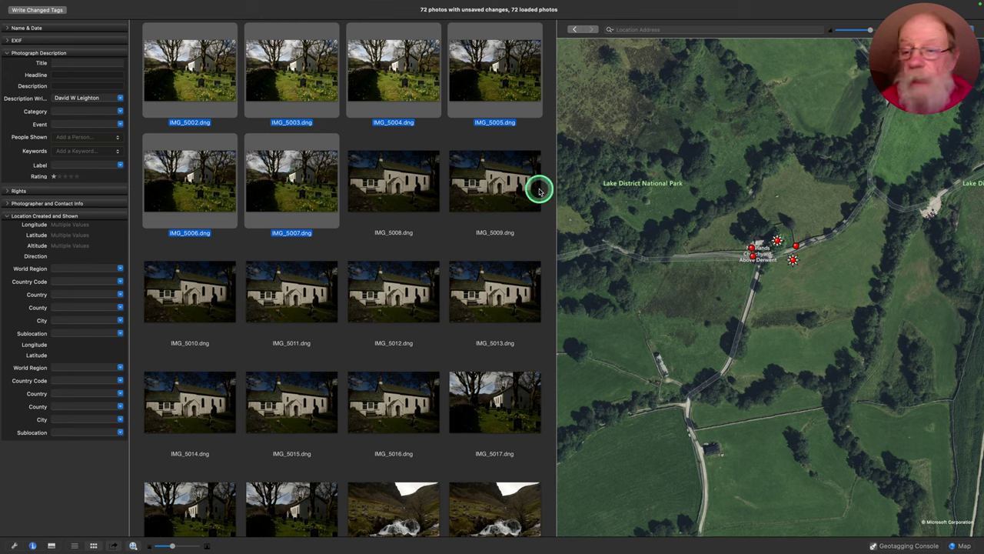
pyautogui.rightClick(792, 244)
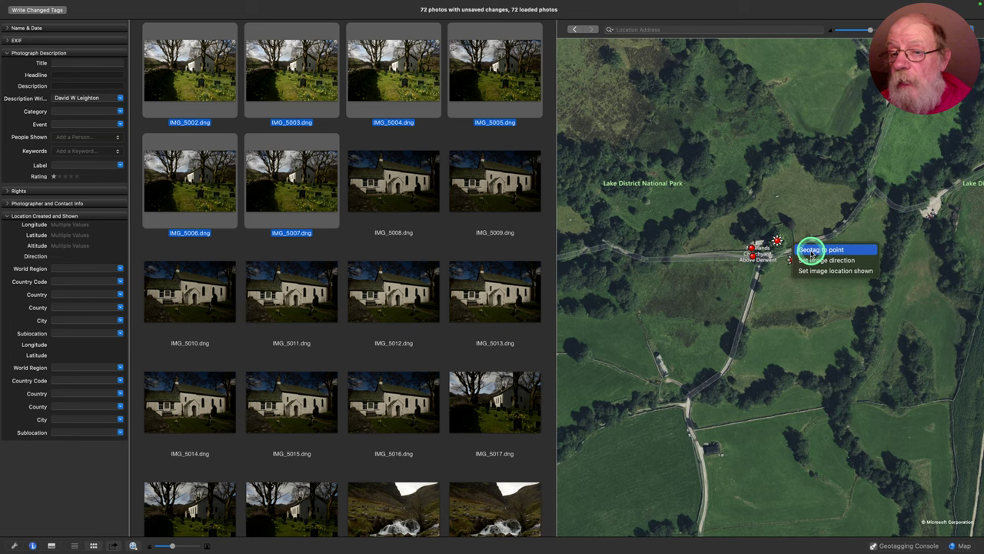
pyautogui.click(811, 250)
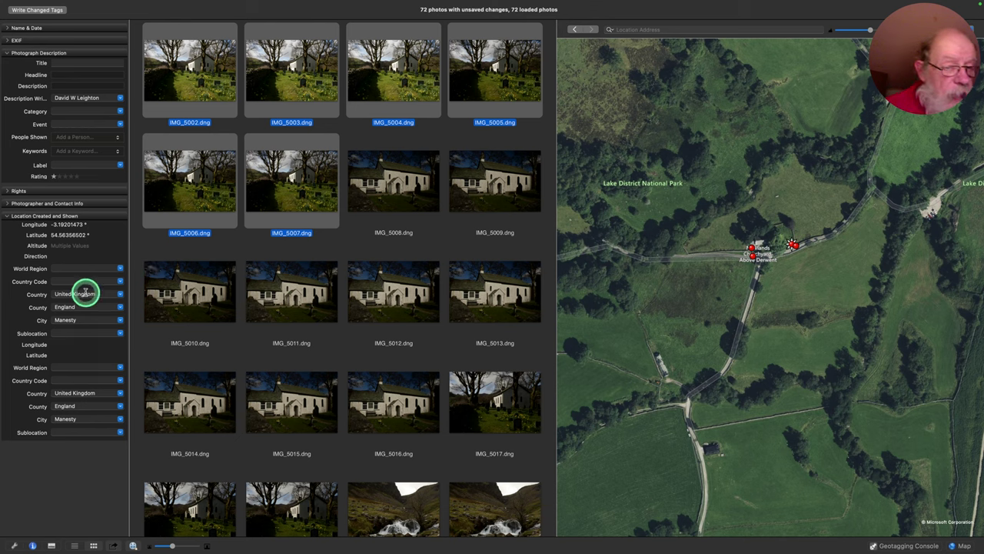
# Geotag IMG_5008.dng through IMG_5016.dng to a single point at Newlands Churchyard.
pyautogui.click(403, 182)
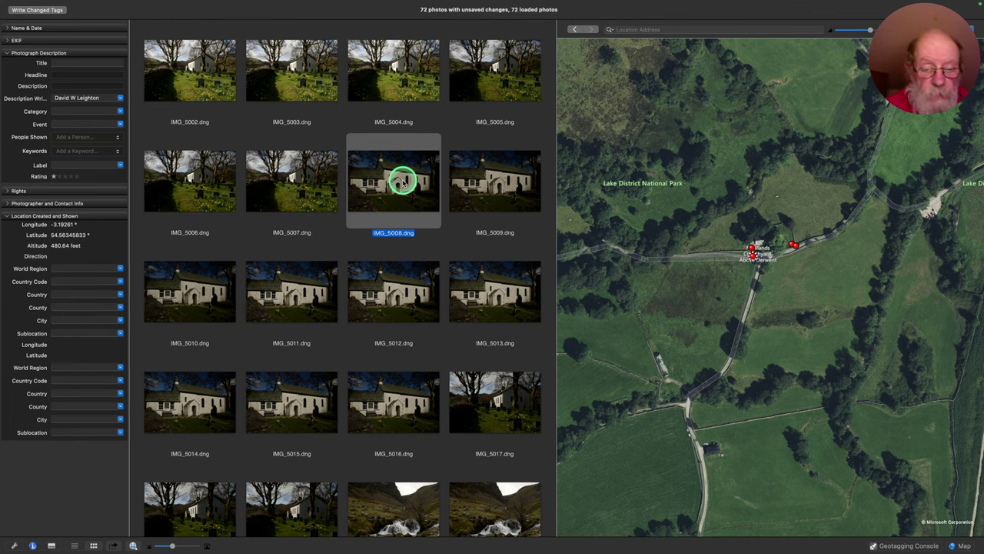
pyautogui.hotkey('shift', 'Right')
pyautogui.hotkey('shift', 'Right')
pyautogui.hotkey('shift', 'Right')
pyautogui.hotkey('shift', 'Right')
pyautogui.hotkey('shift', 'Right')
pyautogui.hotkey('shift', 'Right')
pyautogui.hotkey('shift', 'Right')
pyautogui.hotkey('shift', 'Right')
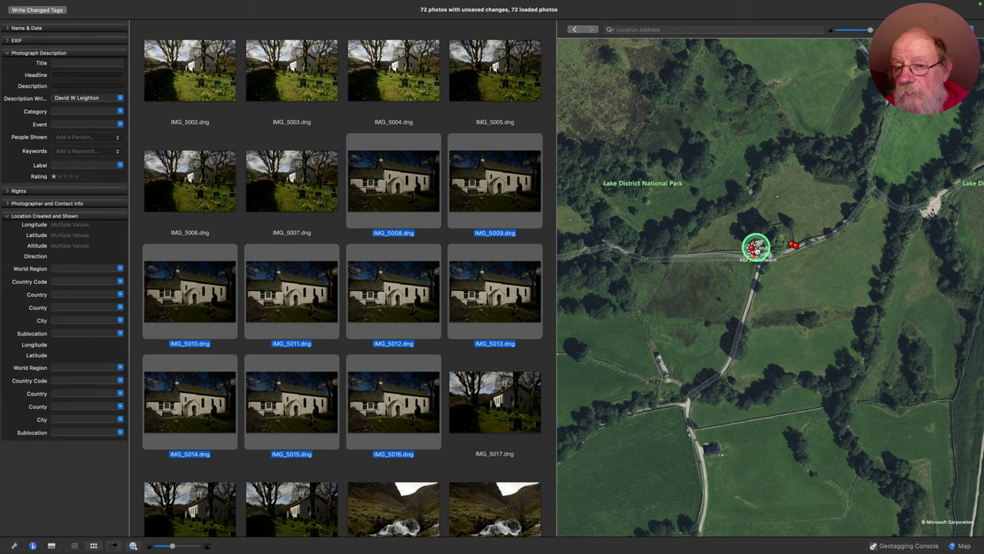
pyautogui.rightClick(756, 248)
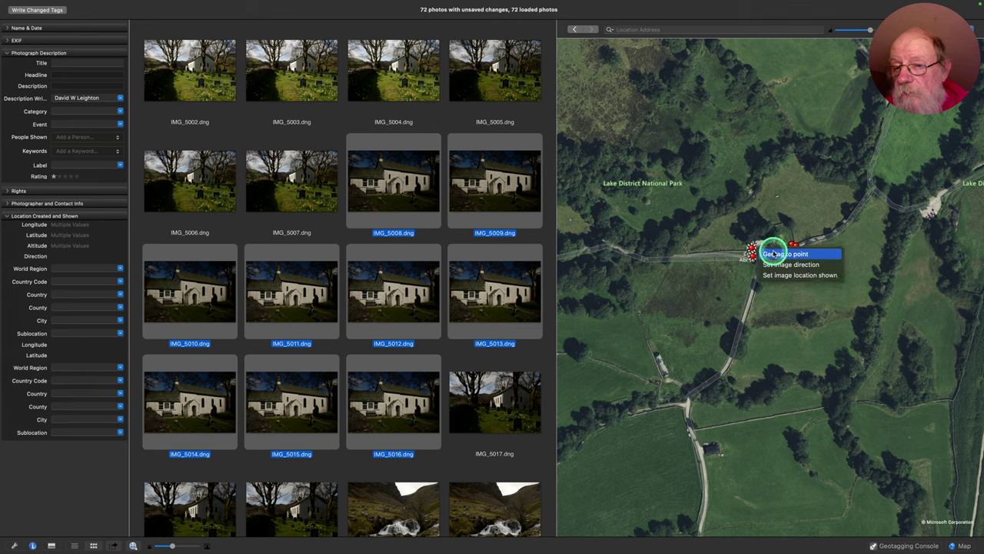
pyautogui.click(774, 254)
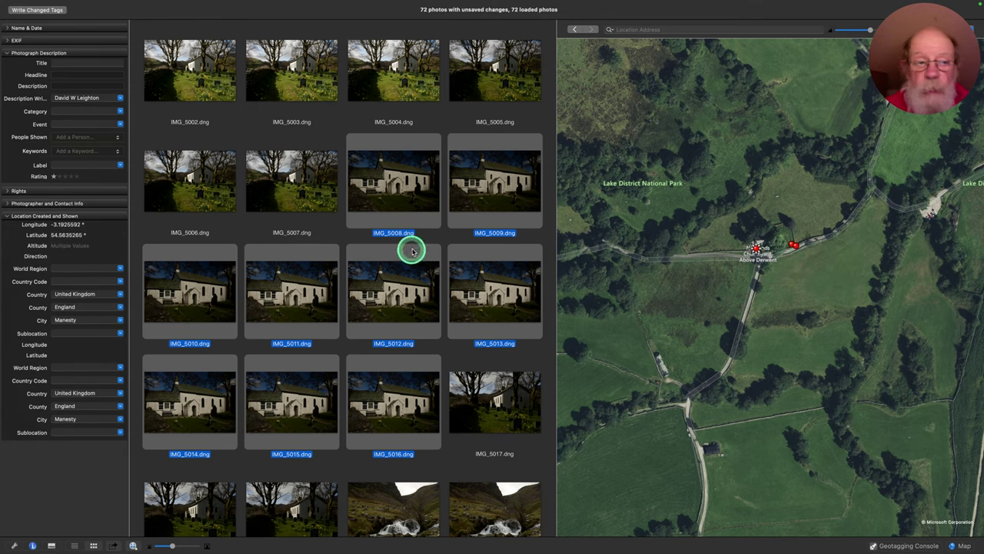
# Set the image direction of IMG_5008.dng through IMG_5016.dng toward a point just north of the churchyard.
pyautogui.rightClick(757, 216)
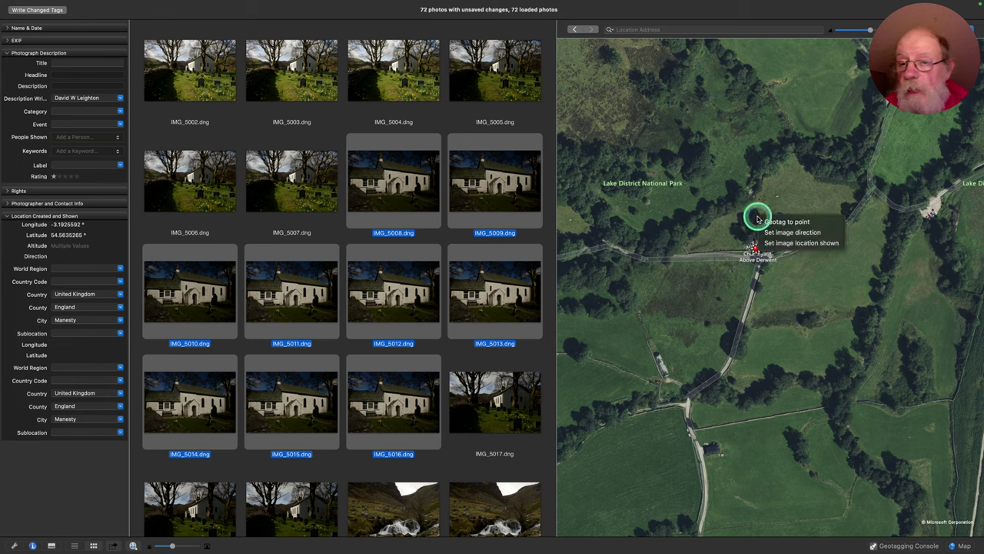
pyautogui.click(792, 232)
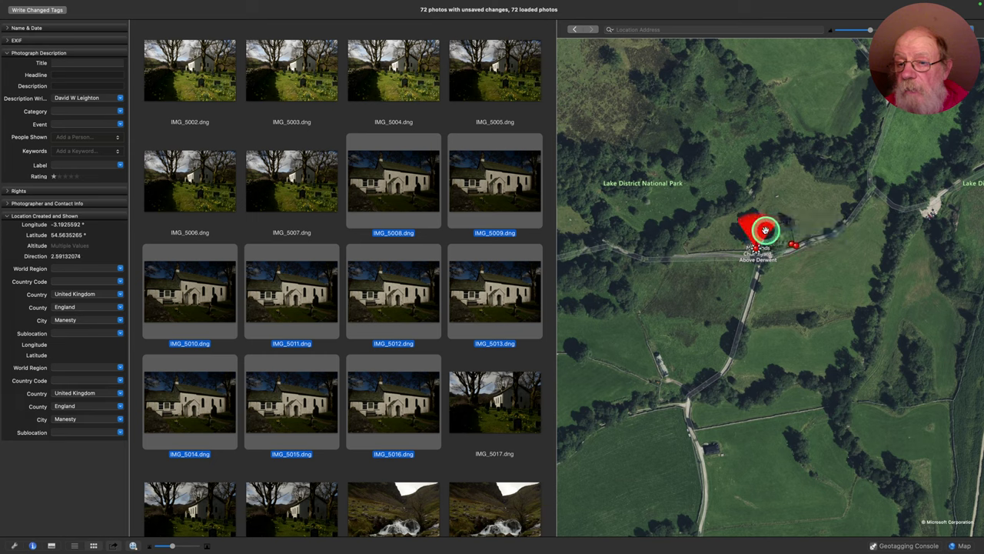
pyautogui.click(758, 220)
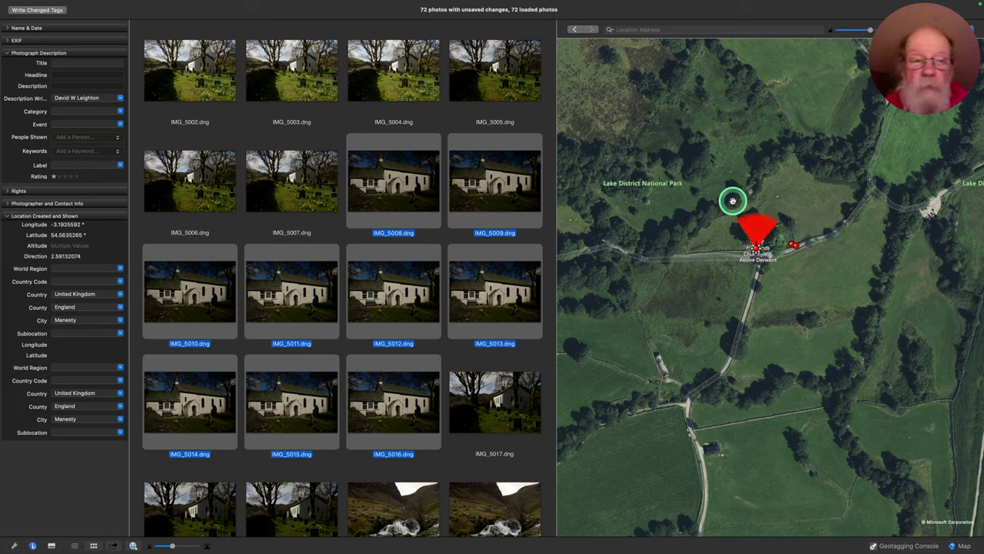
# Set the image direction of IMG_5002.dng through IMG_5007.dng toward the church at Newlands Churchyard.
pyautogui.click(194, 75)
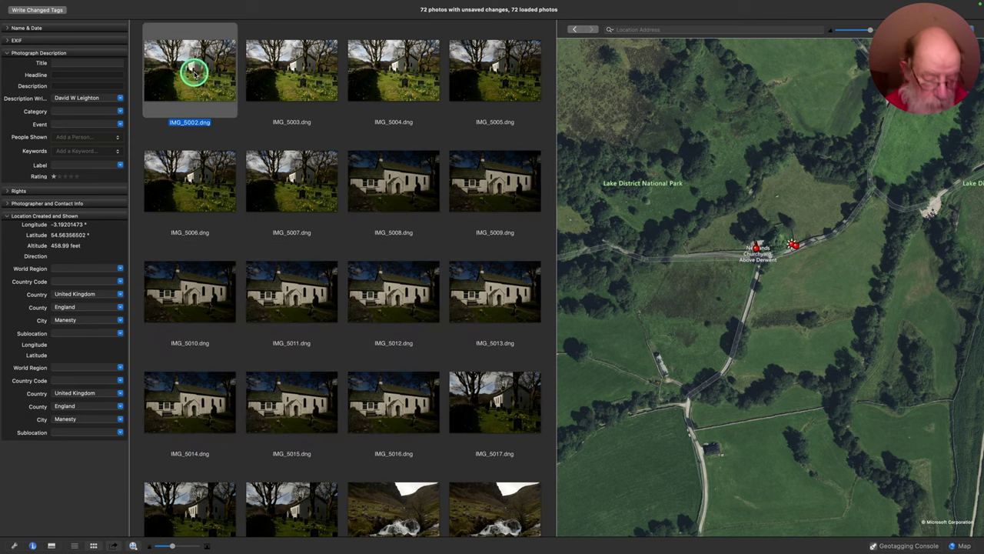
pyautogui.keyDown('shift'); pyautogui.click(303, 169); pyautogui.keyUp('shift')
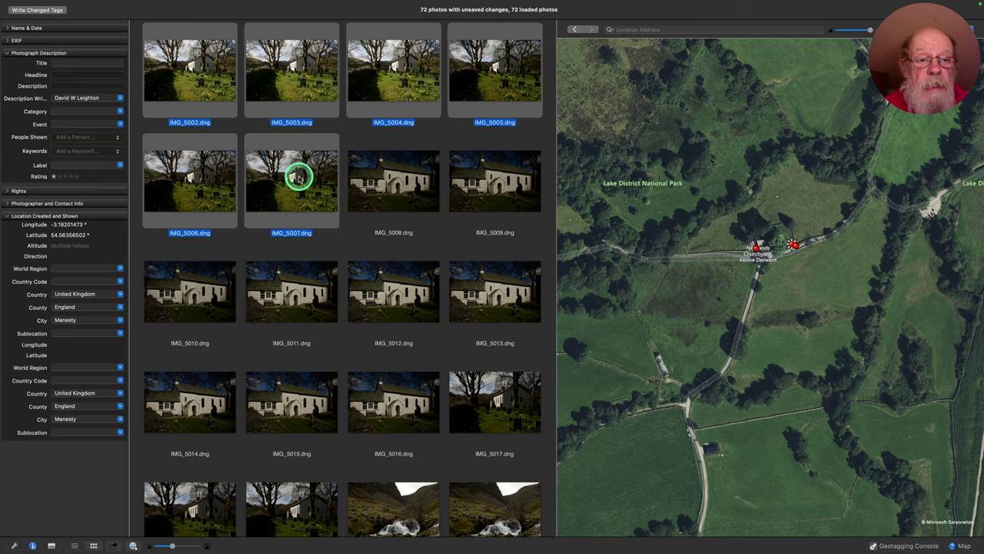
pyautogui.rightClick(763, 243)
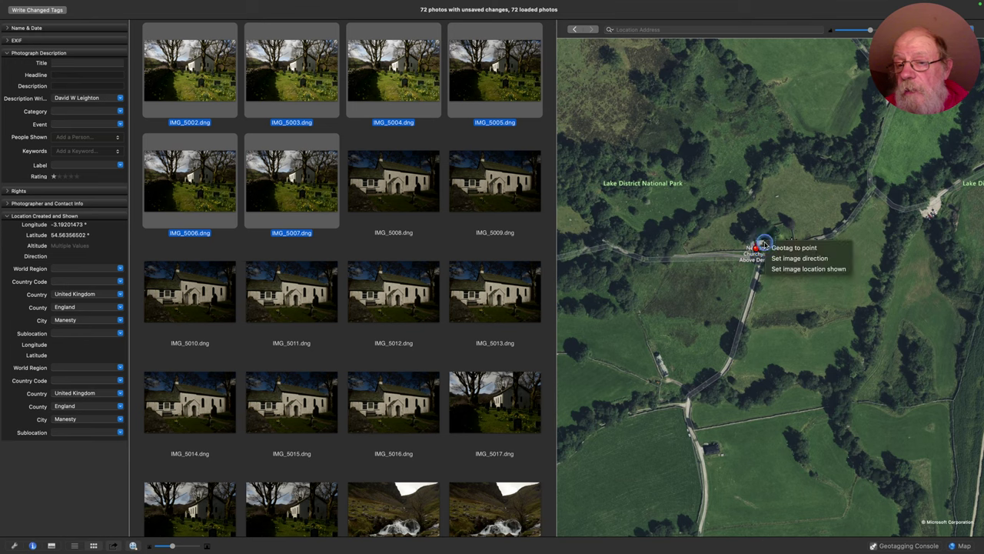
pyautogui.click(781, 247)
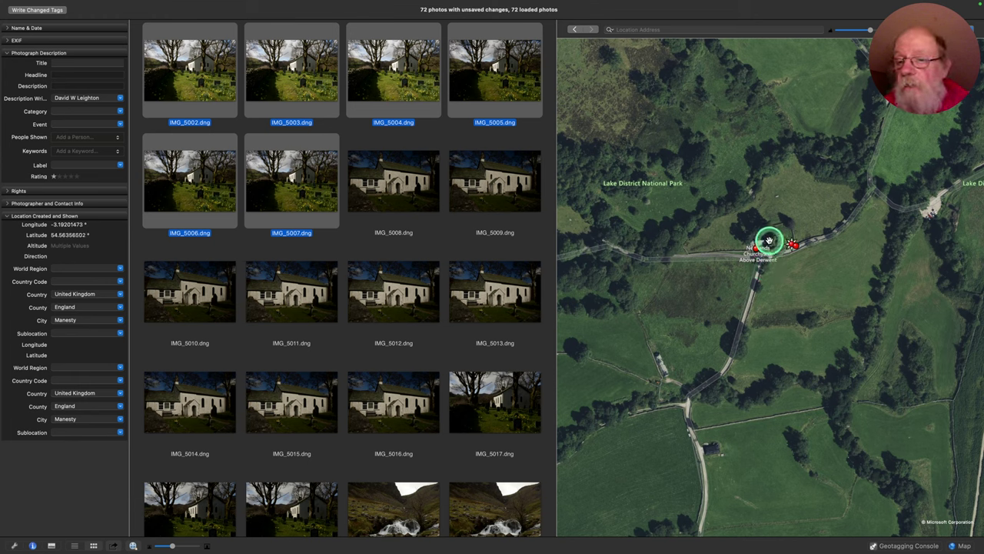
pyautogui.rightClick(767, 240)
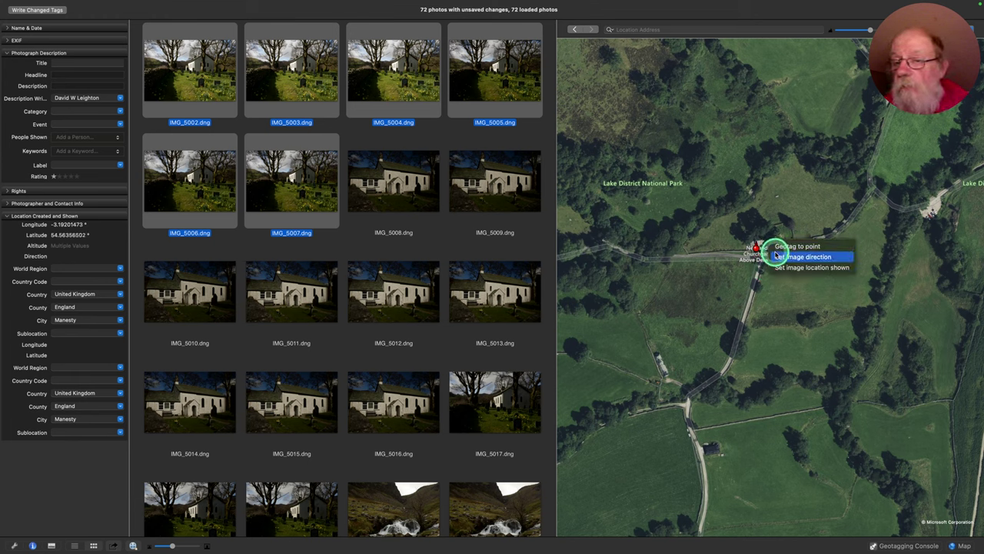
pyautogui.click(778, 257)
pyautogui.click(773, 259)
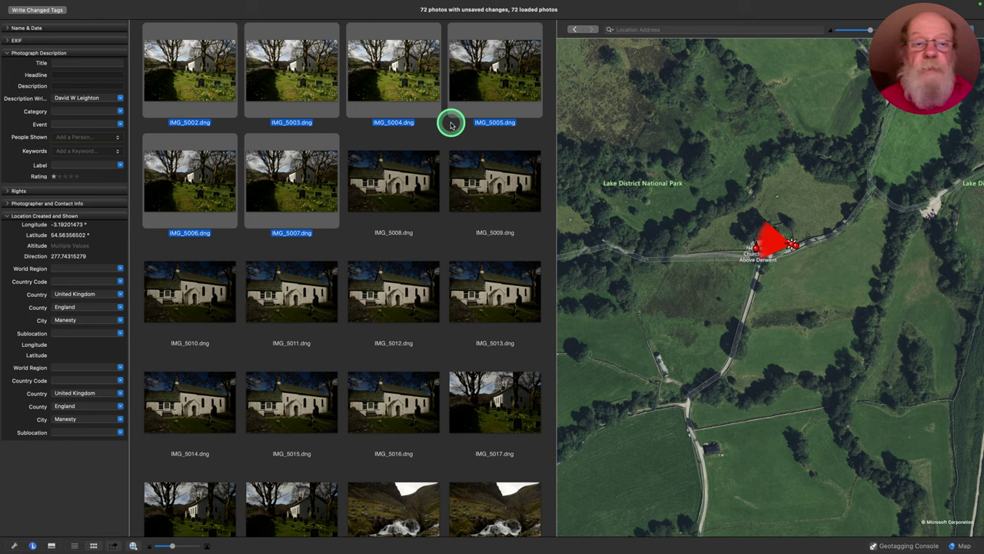
# Geotag IMG_5017.dng through IMG_5019.dng beside the road just east of Newlands Churchyard and set their image direction toward the church.
pyautogui.scroll(-2, 376, 361)
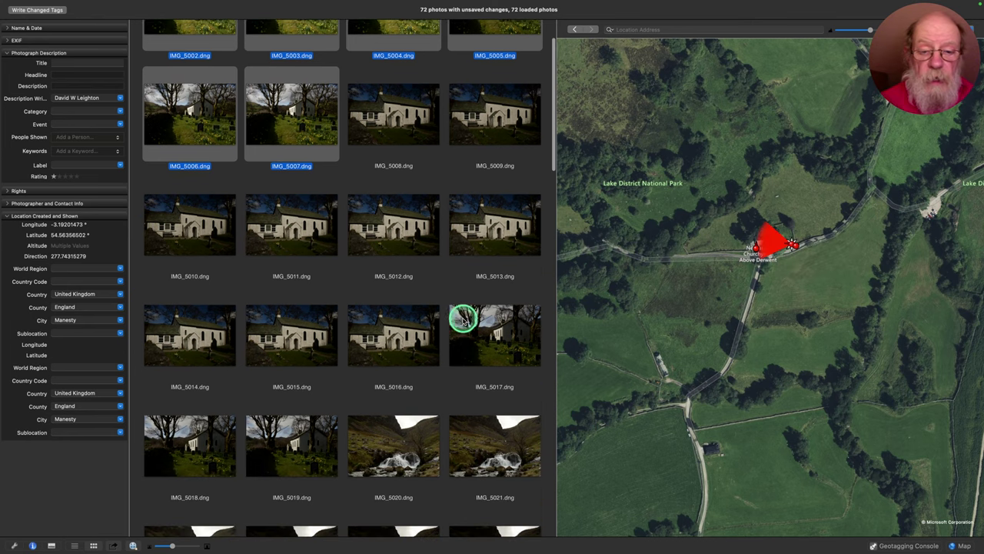
pyautogui.click(492, 330)
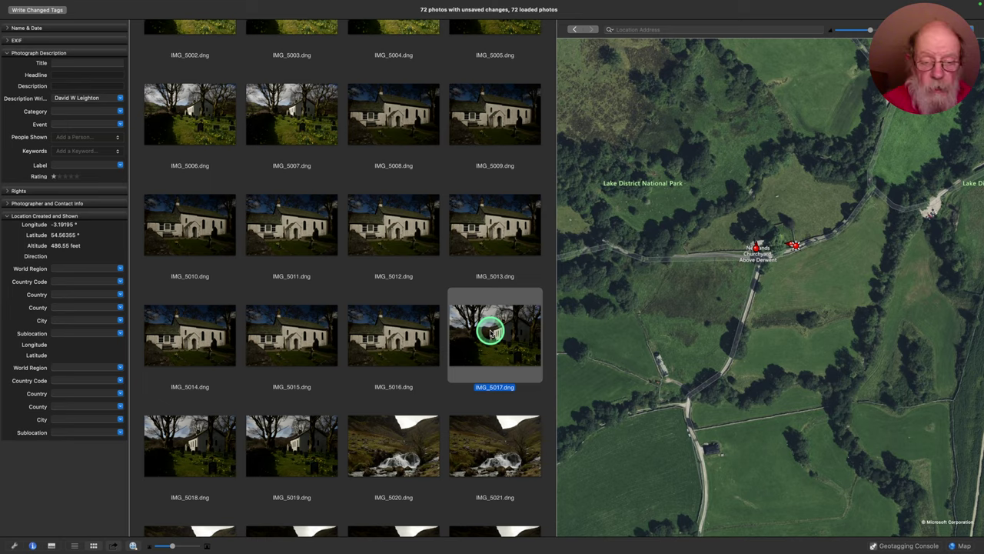
pyautogui.hotkey('shift', 'Right')
pyautogui.hotkey('shift', 'Right')
pyautogui.hotkey('shift', 'Right')
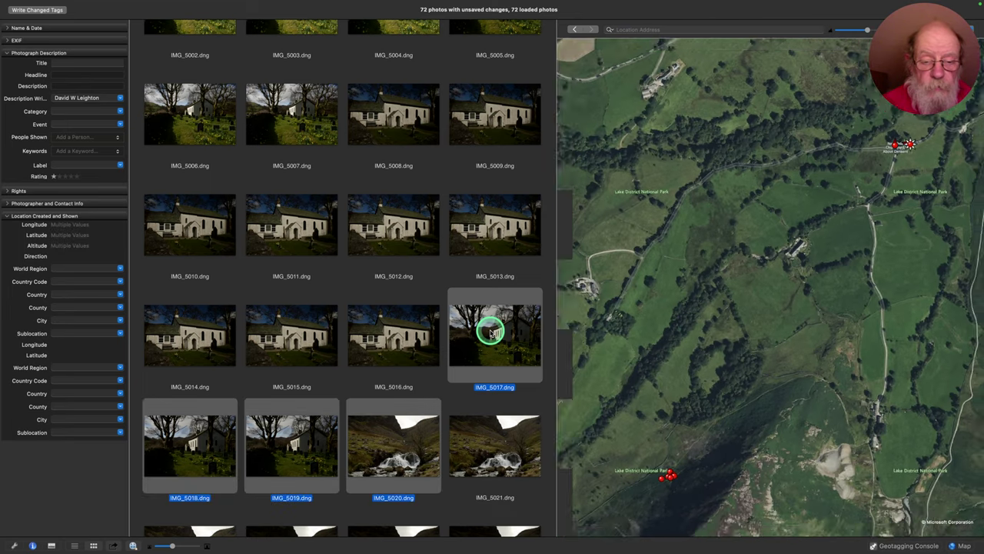
pyautogui.hotkey('shift', 'Left')
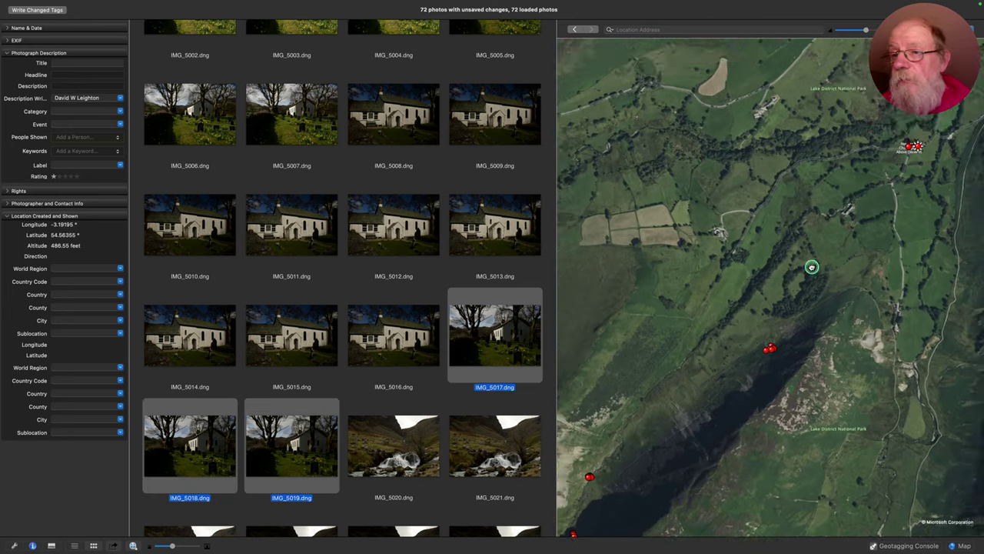
pyautogui.scroll(3, 748, 294)
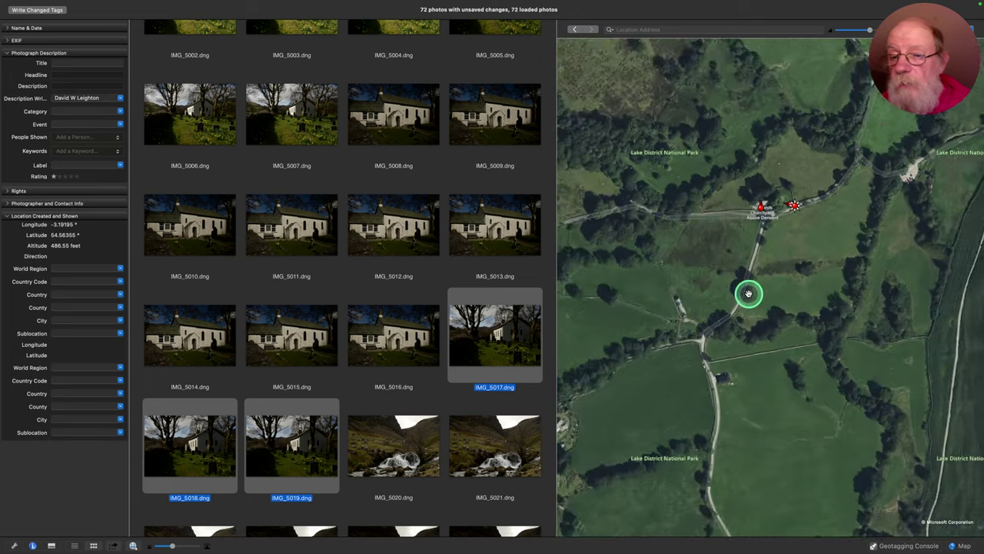
pyautogui.scroll(2, 796, 242)
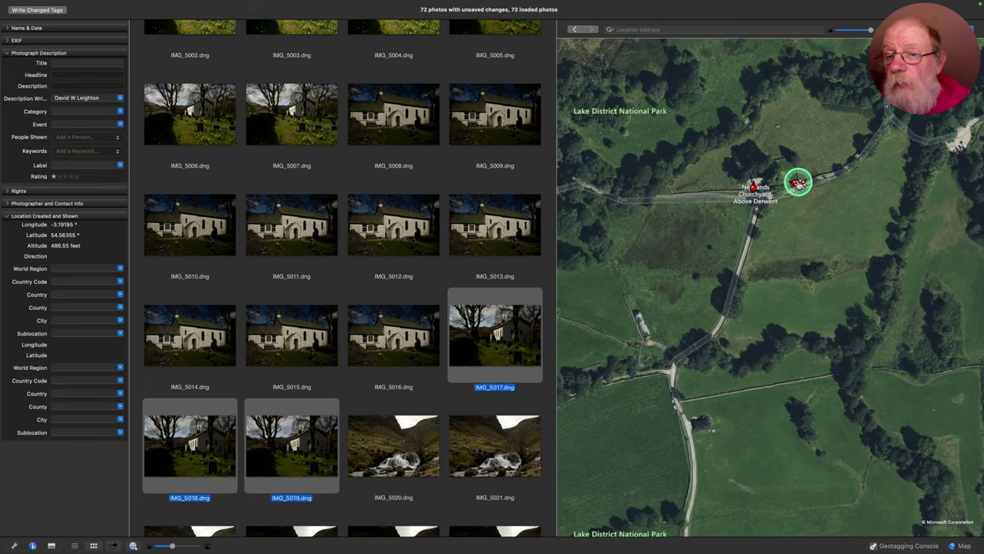
pyautogui.rightClick(797, 183)
pyautogui.click(806, 189)
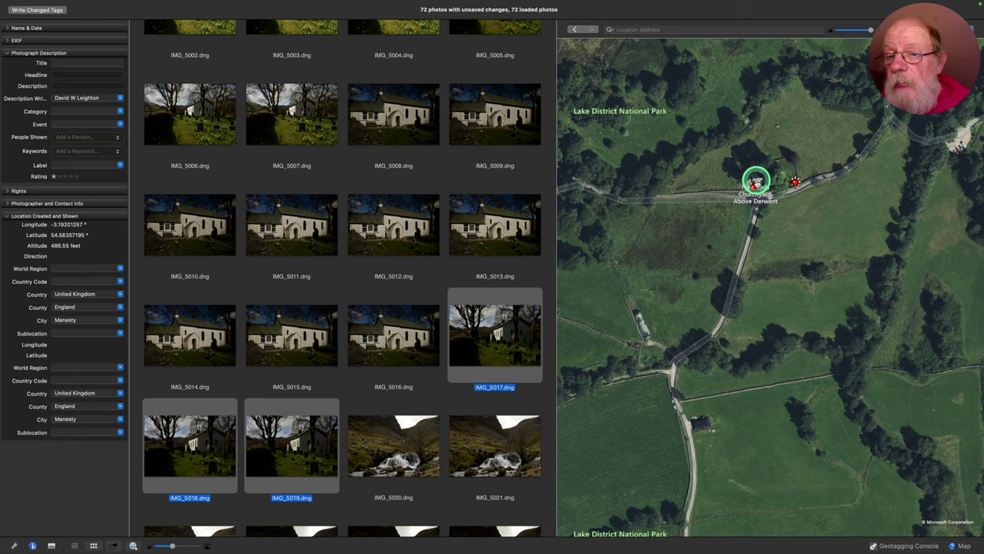
pyautogui.rightClick(756, 182)
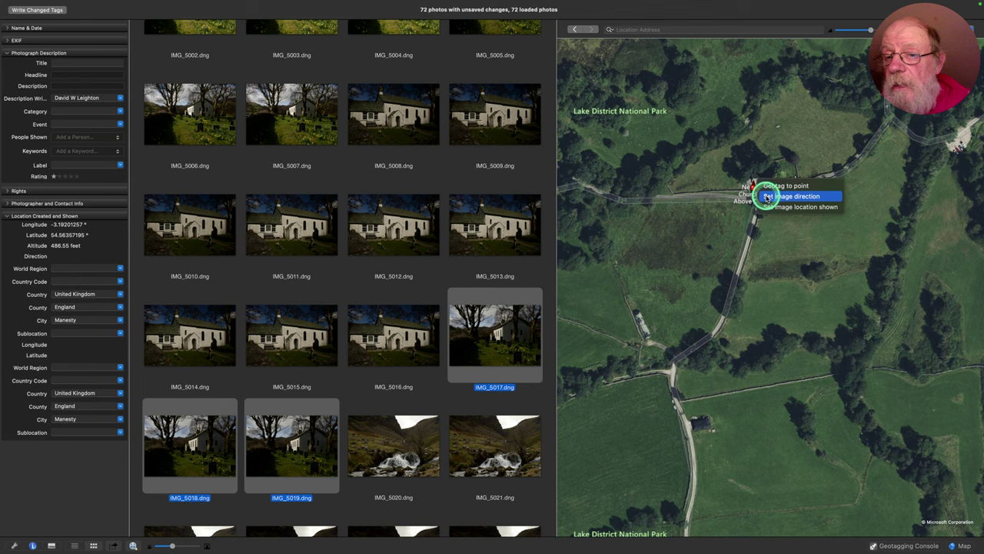
pyautogui.click(792, 196)
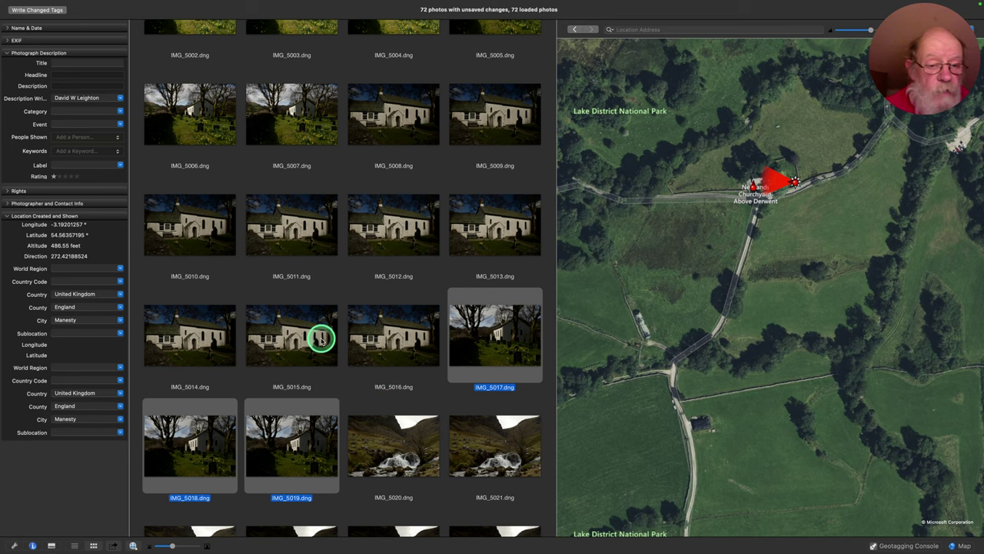
# For IMG_5002.dng through IMG_5019.dng, set the created location's world region to Europe, country code to GBR, country to England and county to Cumbria.
pyautogui.scroll(2, 276, 269)
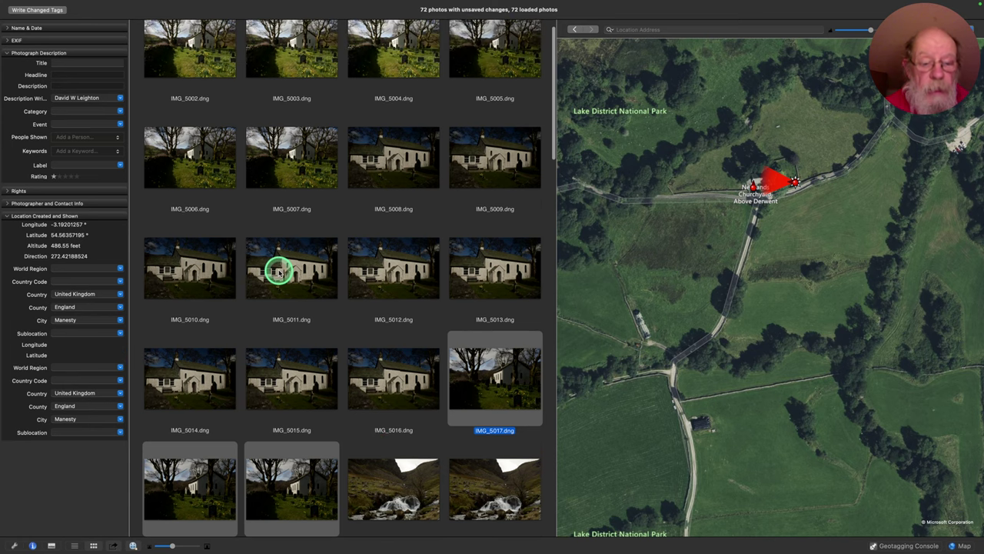
pyautogui.click(171, 53)
pyautogui.hotkey('shift', 'Right')
pyautogui.hotkey('shift', 'Right')
pyautogui.hotkey('shift', 'Right')
pyautogui.hotkey('shift', 'Right')
pyautogui.hotkey('shift', 'Right')
pyautogui.hotkey('shift', 'Right')
pyautogui.hotkey('shift', 'Right')
pyautogui.hotkey('shift', 'Right')
pyautogui.hotkey('shift', 'Right')
pyautogui.hotkey('shift', 'Right')
pyautogui.hotkey('shift', 'Right')
pyautogui.hotkey('shift', 'Right')
pyautogui.hotkey('shift', 'Right')
pyautogui.hotkey('shift', 'Right')
pyautogui.hotkey('shift', 'Right')
pyautogui.hotkey('shift', 'Right')
pyautogui.hotkey('shift', 'Right')
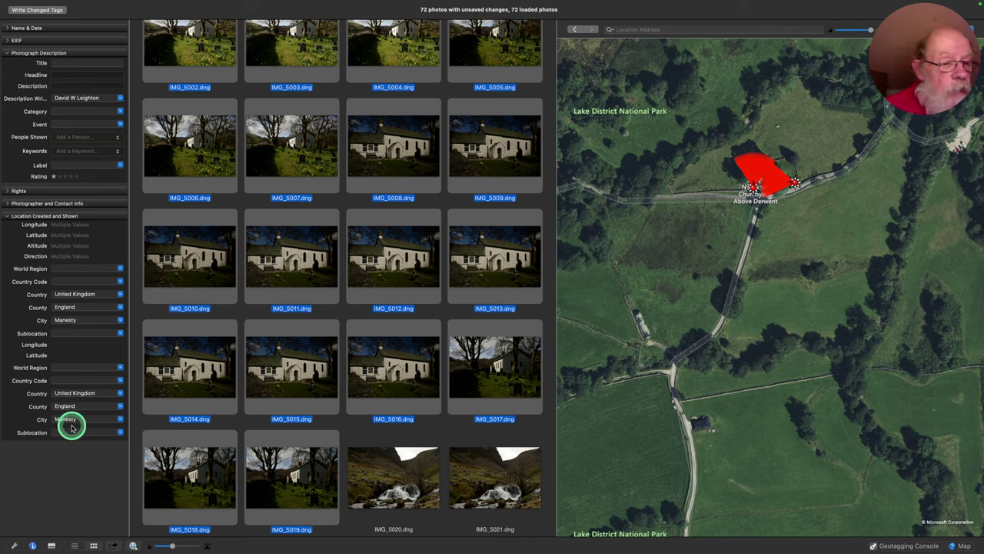
pyautogui.click(59, 267)
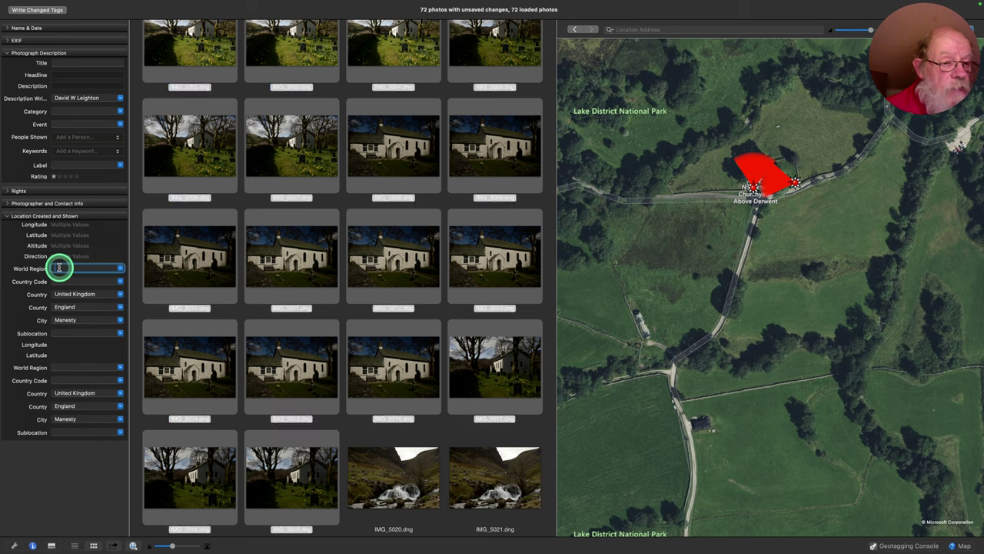
pyautogui.write('Europe')
pyautogui.press('Return')
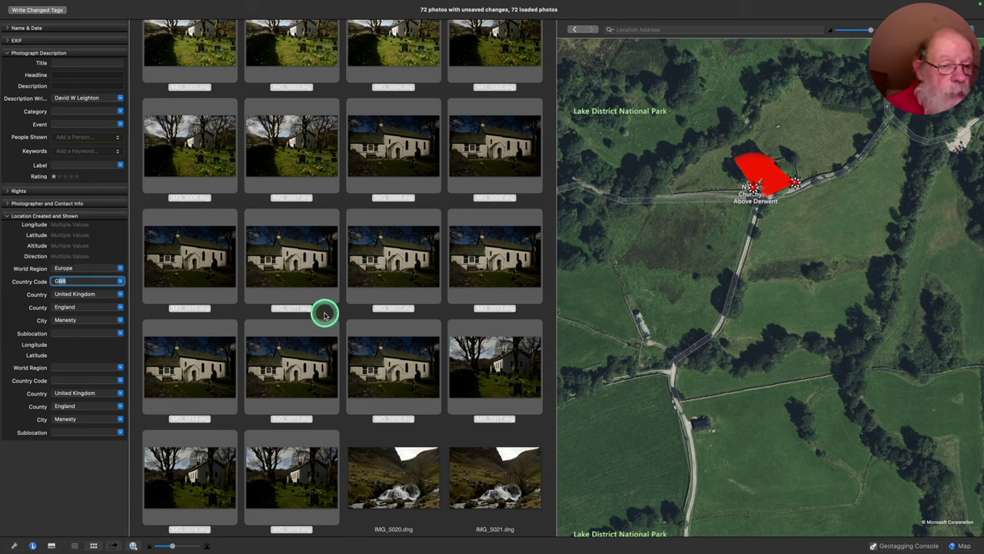
pyautogui.press('Tab')
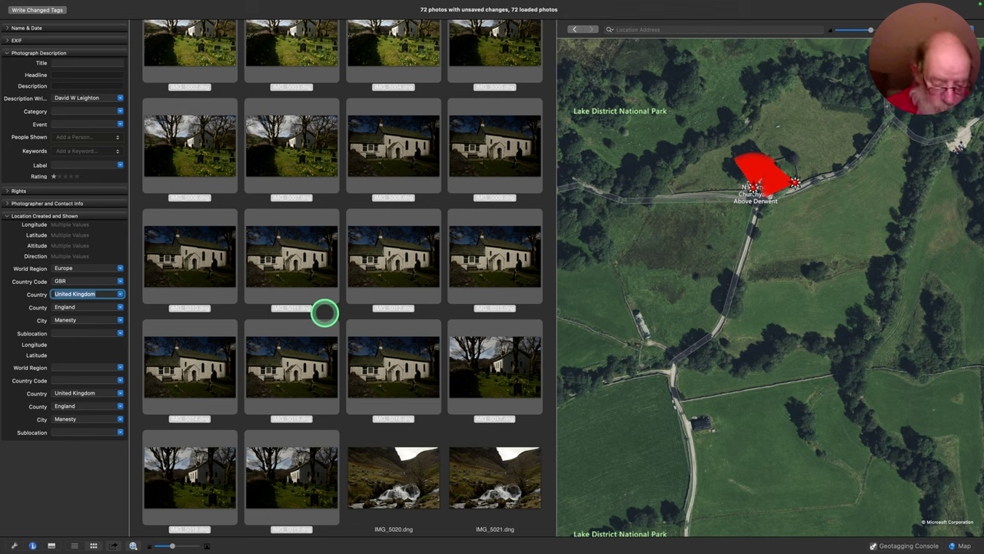
pyautogui.press('Tab')
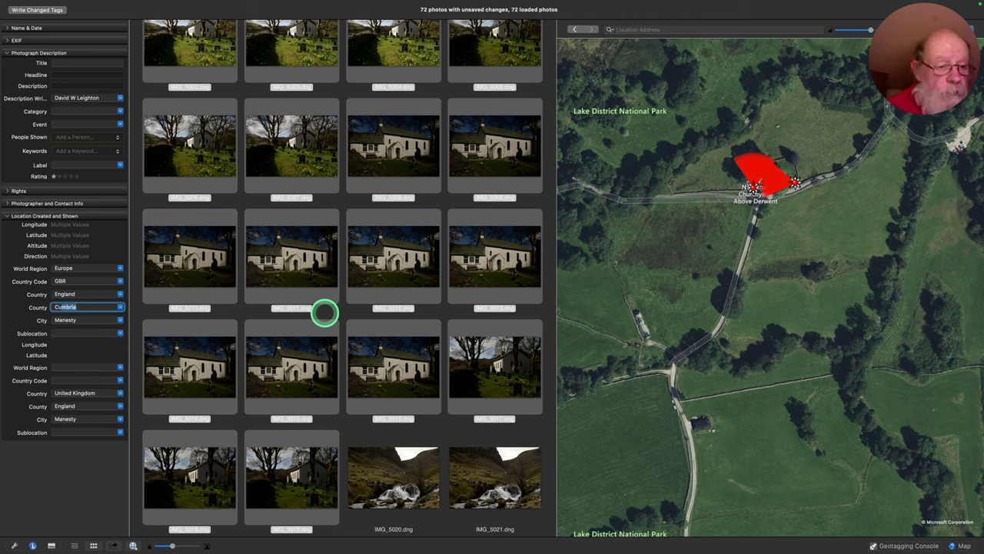
pyautogui.press('Tab')
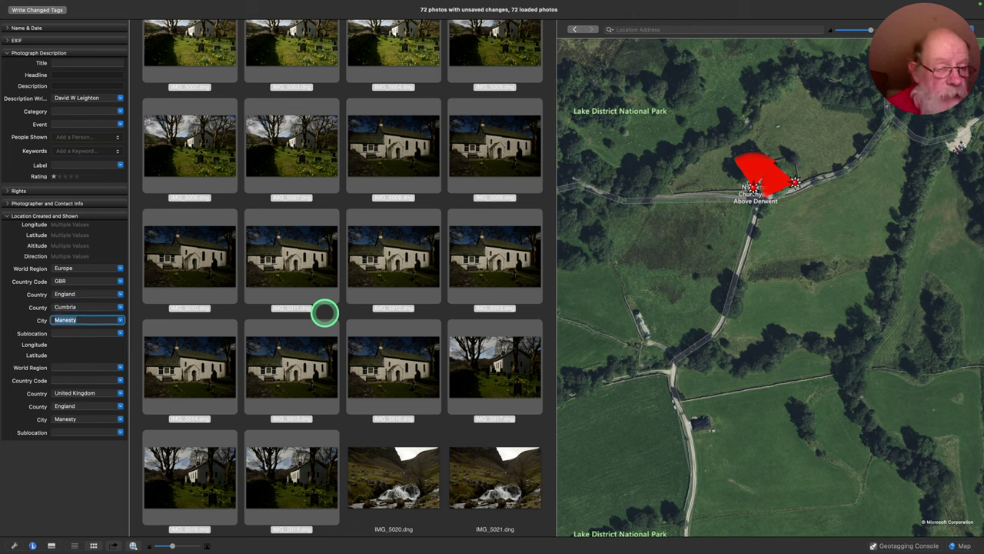
# Set the created location's sublocation to Newlands Church for the selected churchyard photos, keeping the city as Manesty.
pyautogui.press('Tab')
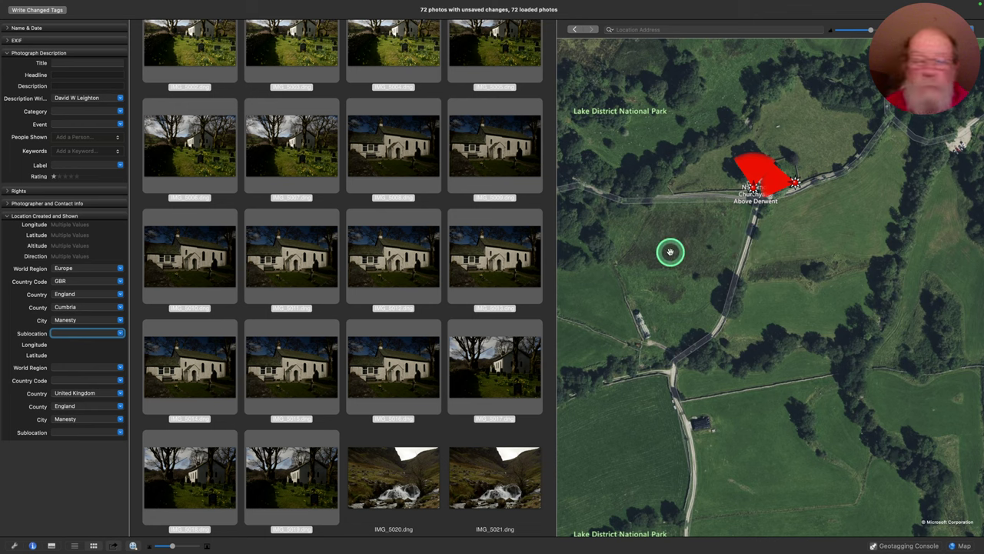
pyautogui.write('N')
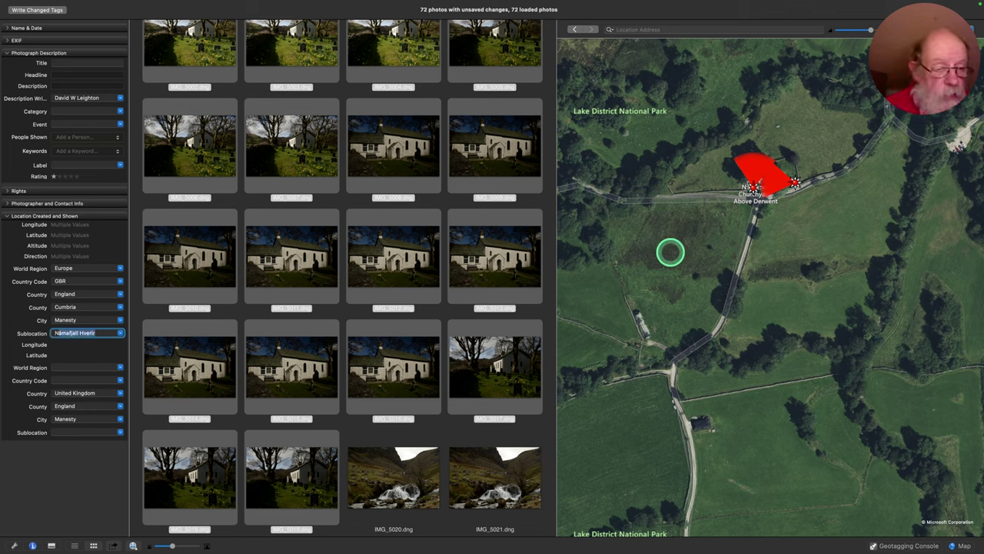
pyautogui.write('ew')
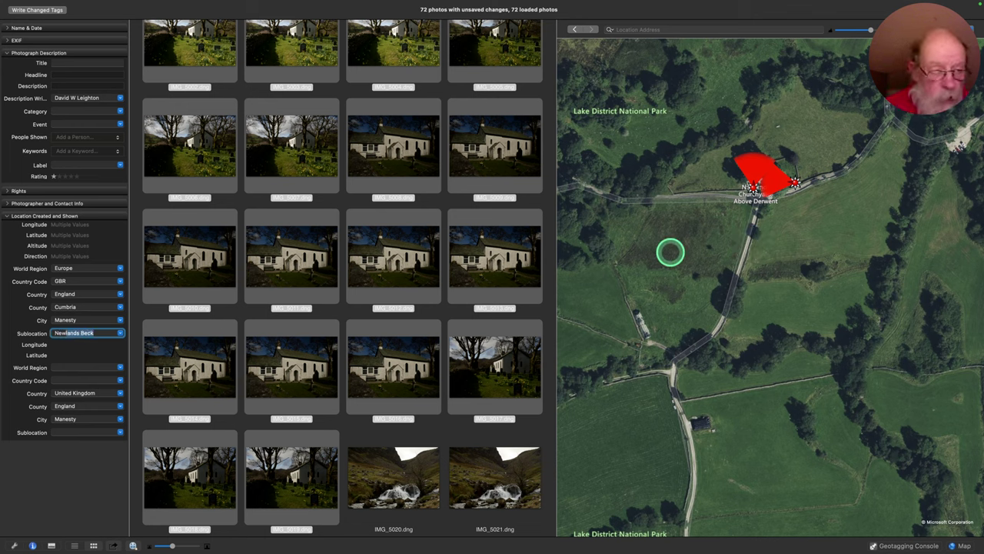
pyautogui.write('la')
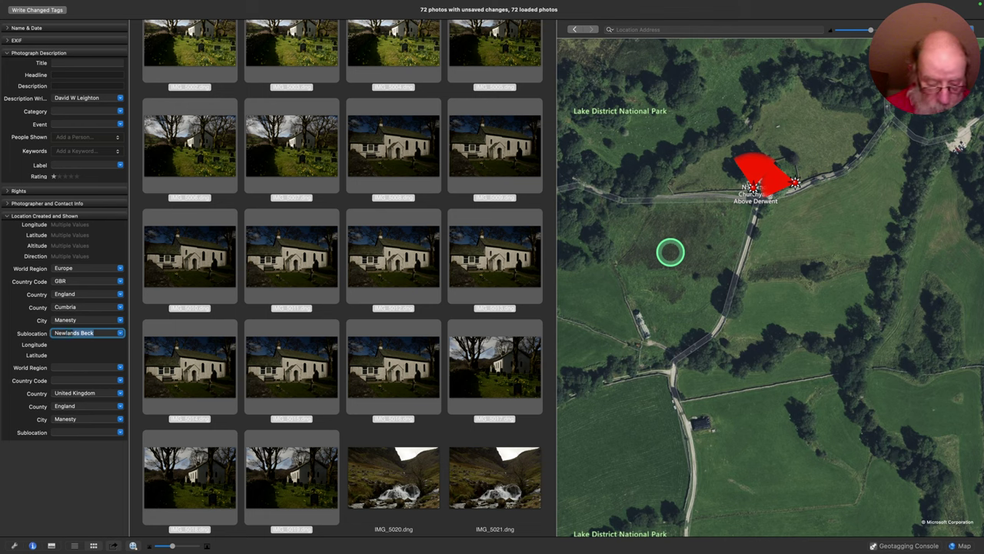
pyautogui.write('n')
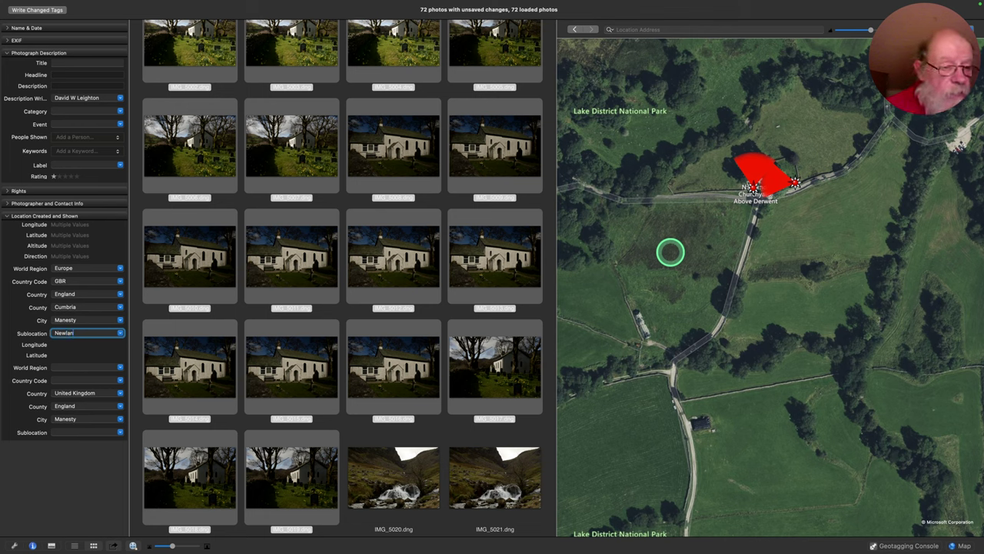
pyautogui.write('sds Beck')
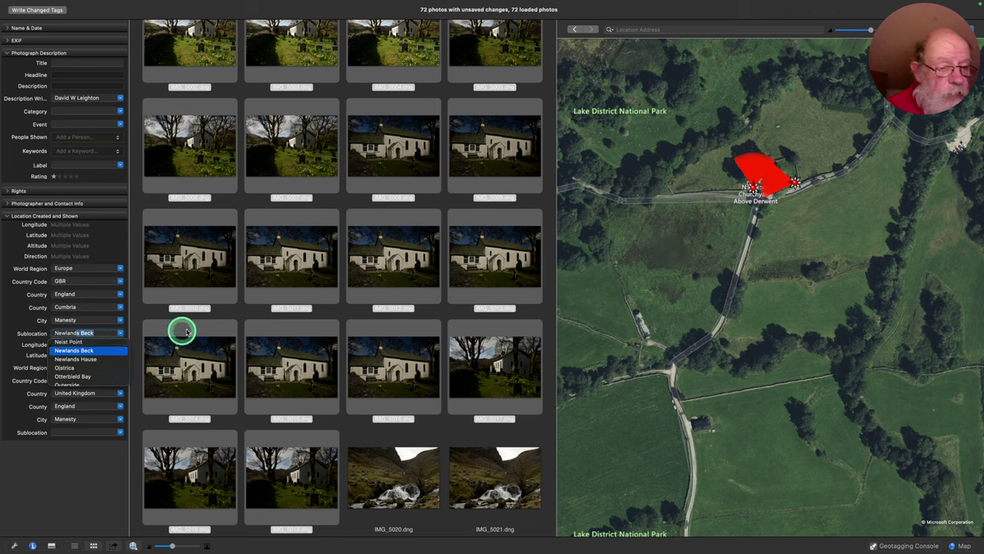
pyautogui.click(108, 330)
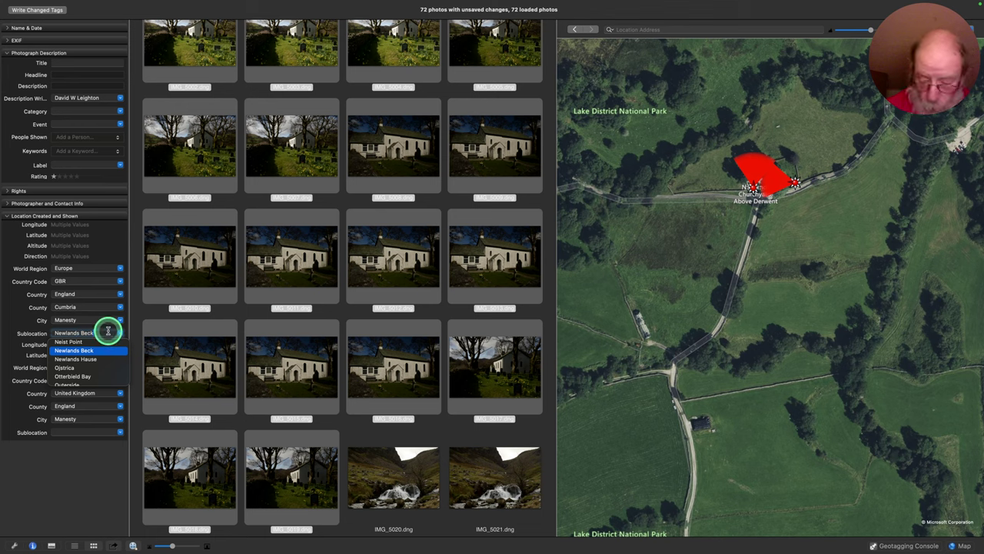
pyautogui.press('BackSpace')
pyautogui.press('BackSpace')
pyautogui.press('BackSpace')
pyautogui.write('Church')
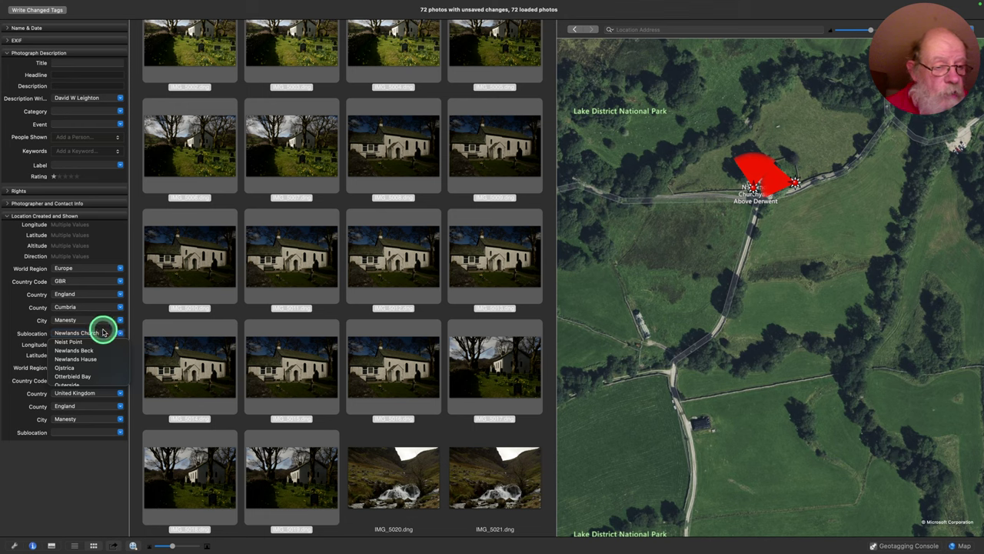
pyautogui.press('Return')
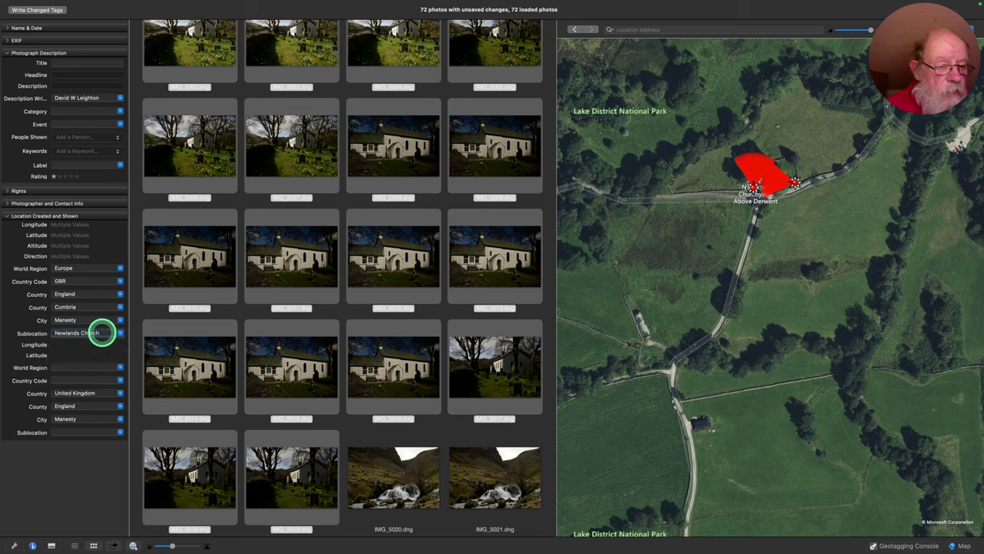
# Set the shown location's world region to Europe, country code to GBR and country to England for the selected churchyard photos.
pyautogui.click(60, 367)
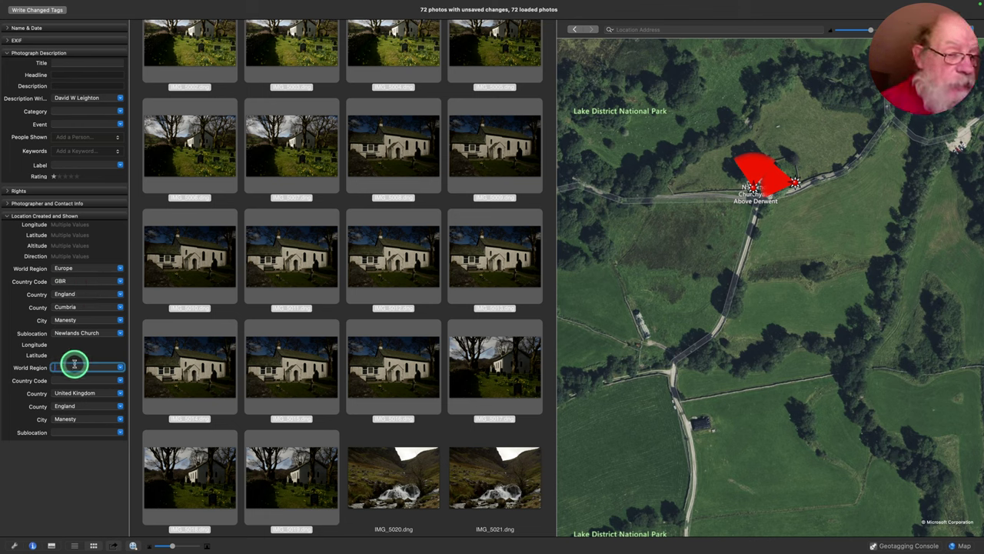
pyautogui.write('Europe')
pyautogui.press('Tab')
pyautogui.write('GBR')
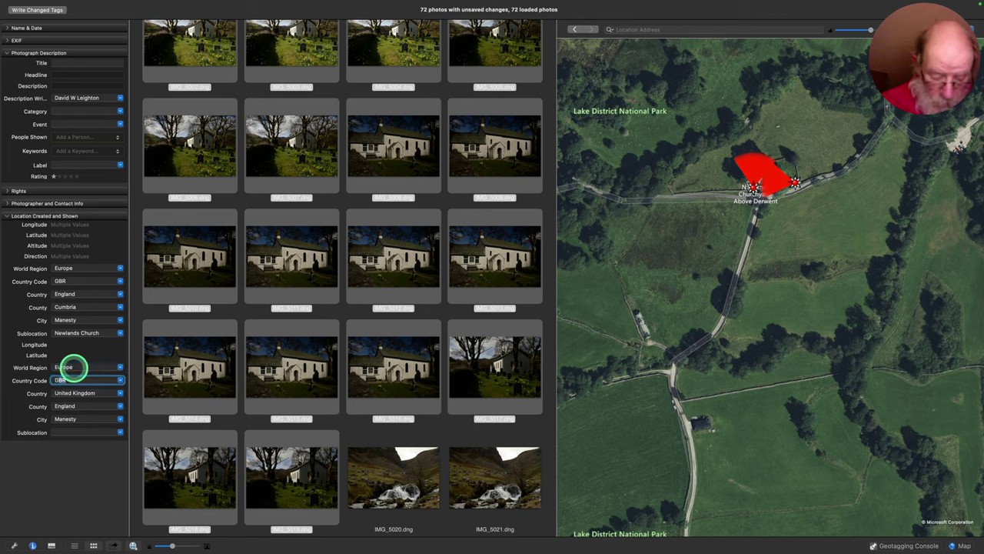
pyautogui.press('Tab')
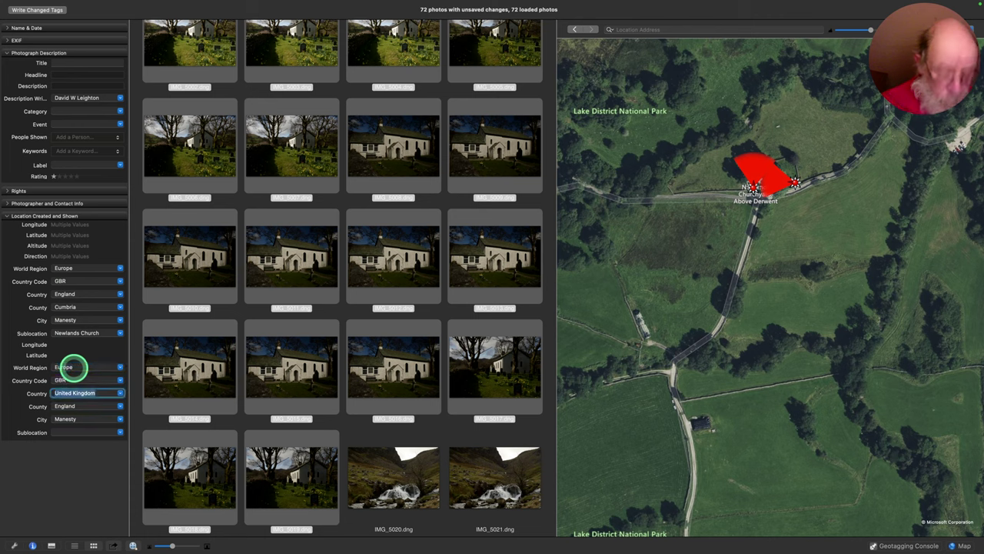
pyautogui.write('Cu')
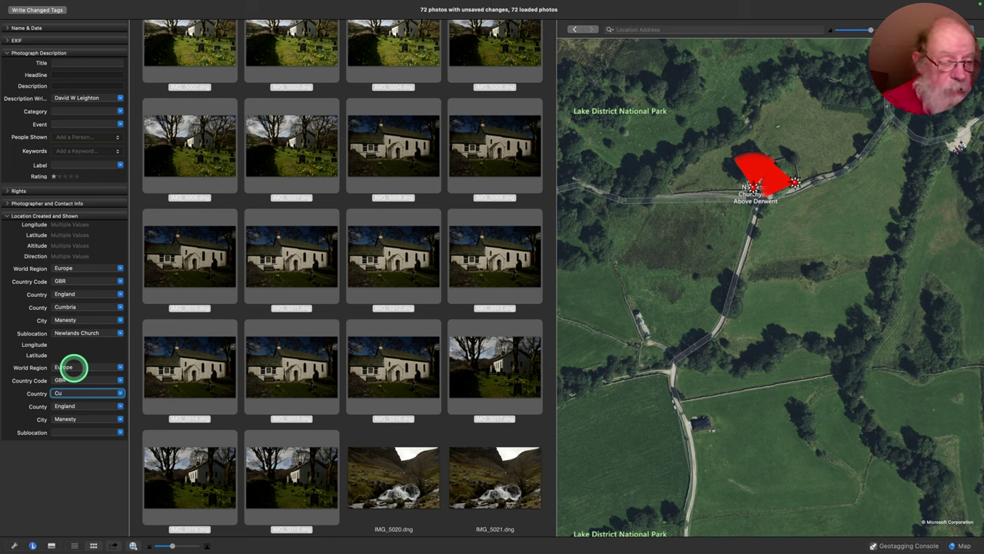
pyautogui.press('BackSpace')
pyautogui.press('BackSpace')
pyautogui.write('England')
# Set the shown location's county to Cumbria and sublocation to Newlands Church, keeping the city as Manesty.
pyautogui.press('Tab')
pyautogui.write('C')
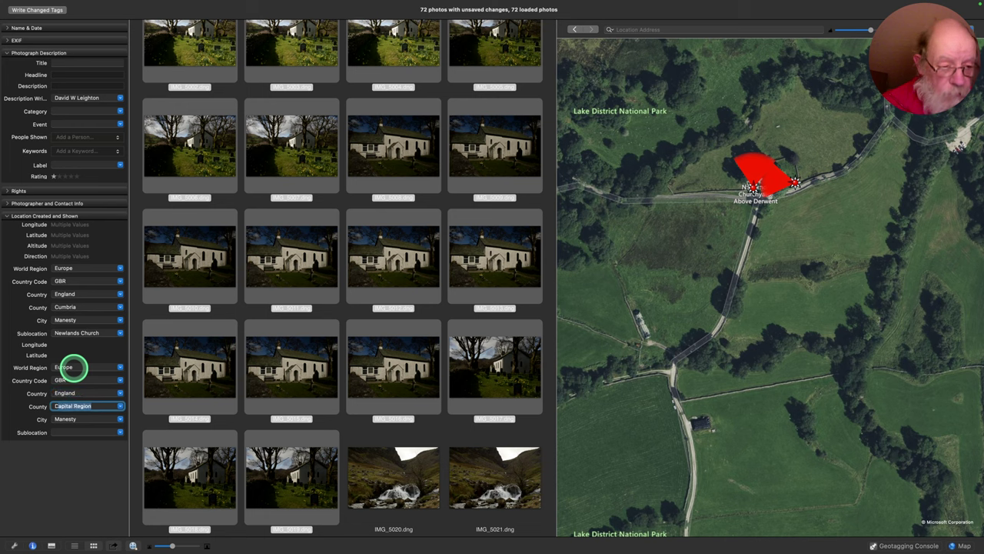
pyautogui.write('umbria')
pyautogui.press('Tab')
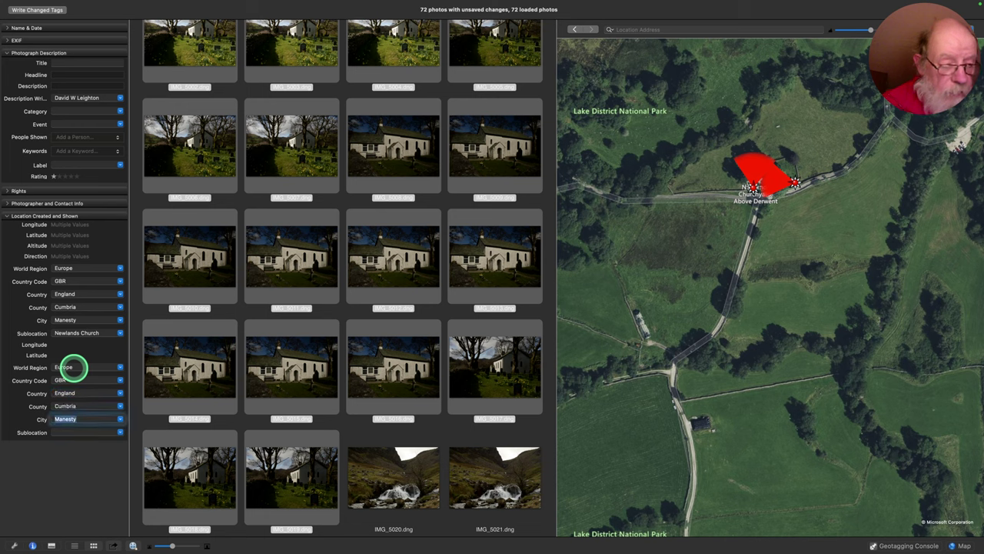
pyautogui.press('Tab')
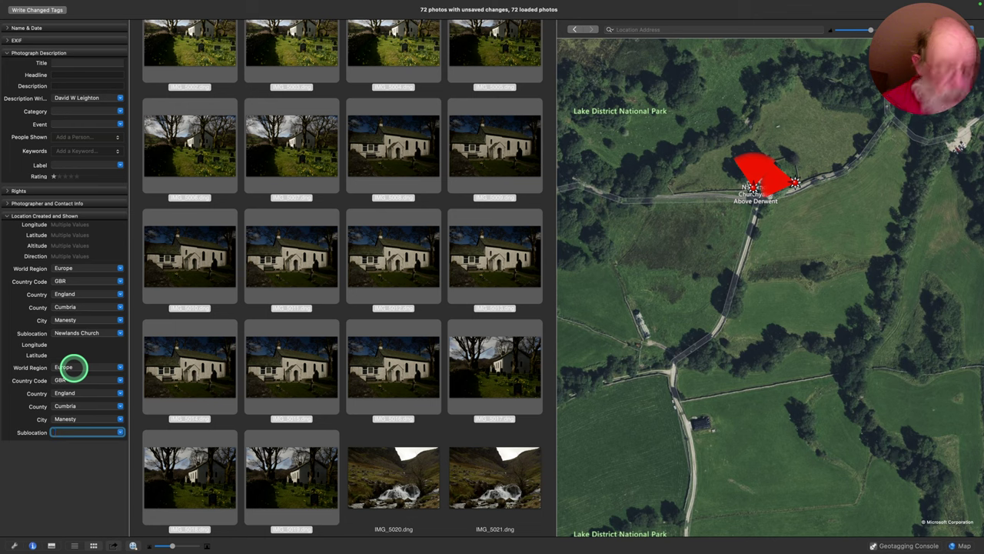
pyautogui.write('Newlands Ch')
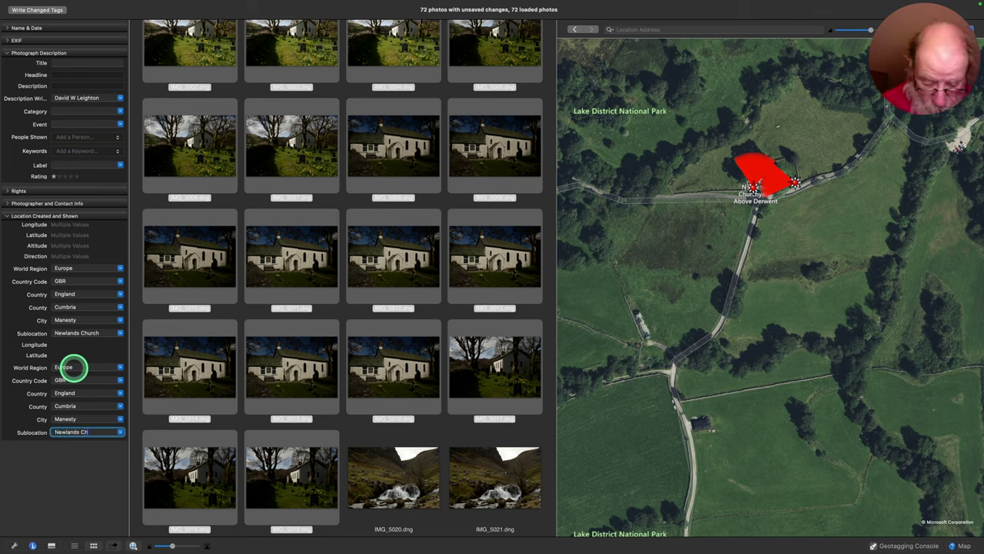
pyautogui.write('urch')
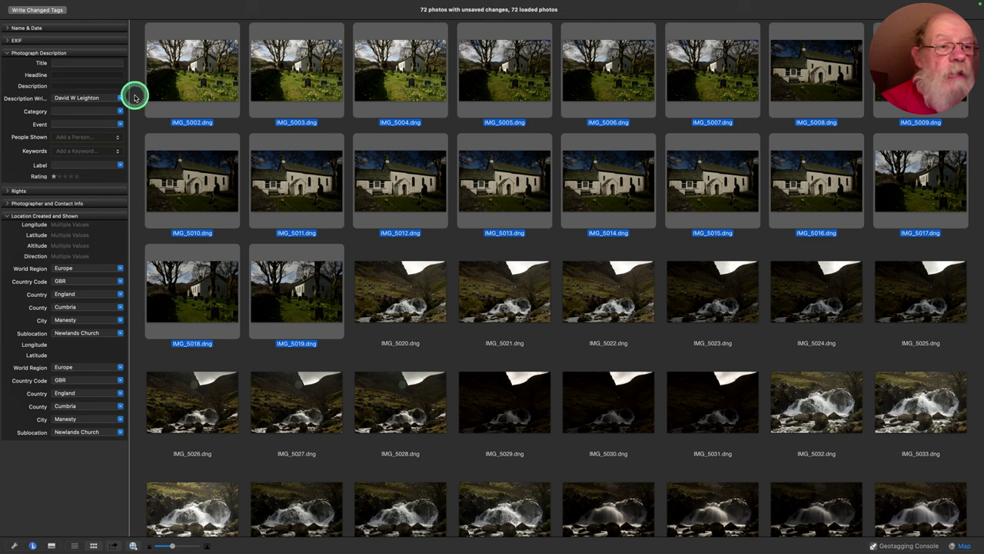
# Assign the Buildings & Grounds category to the selected churchyard photos and add the keyword Newlands Church.
pyautogui.click(120, 111)
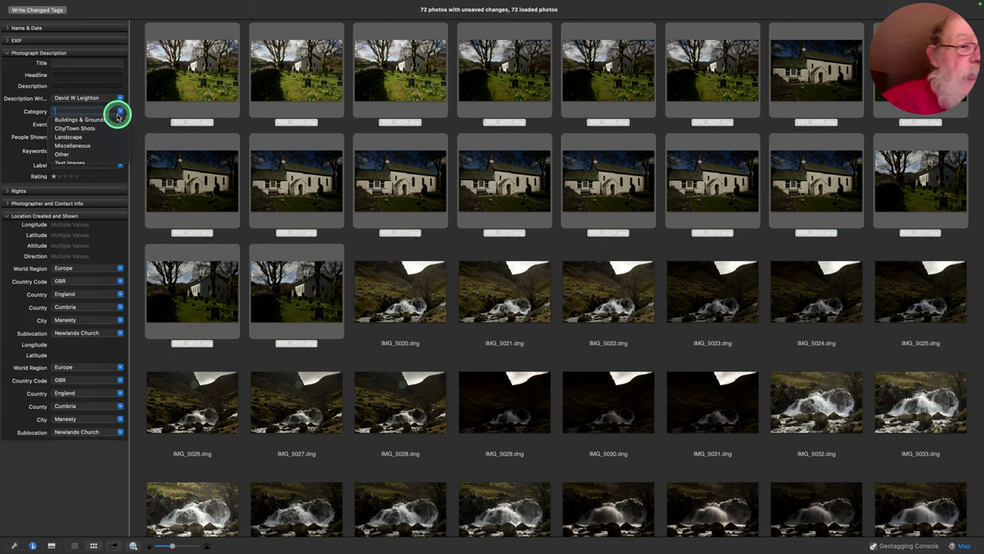
pyautogui.click(98, 121)
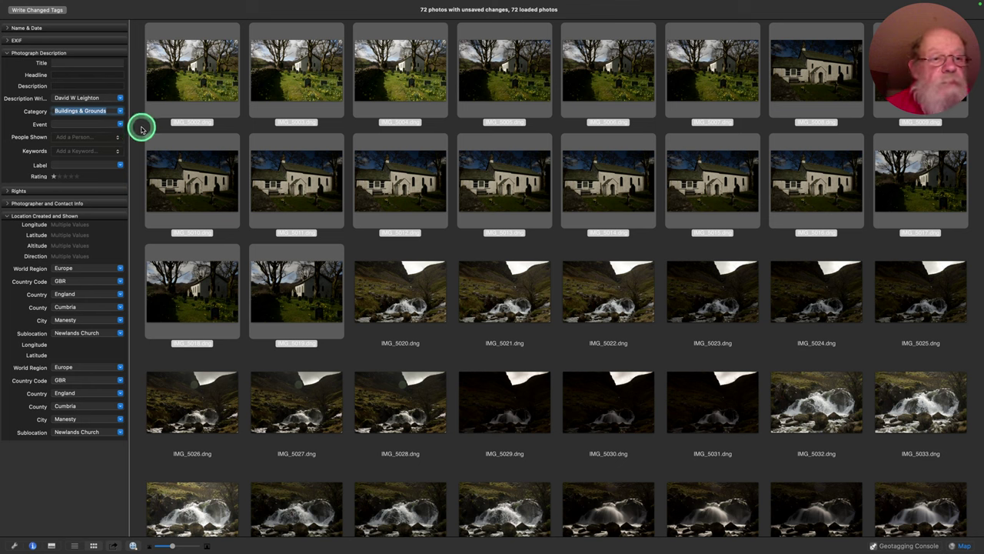
pyautogui.click(71, 152)
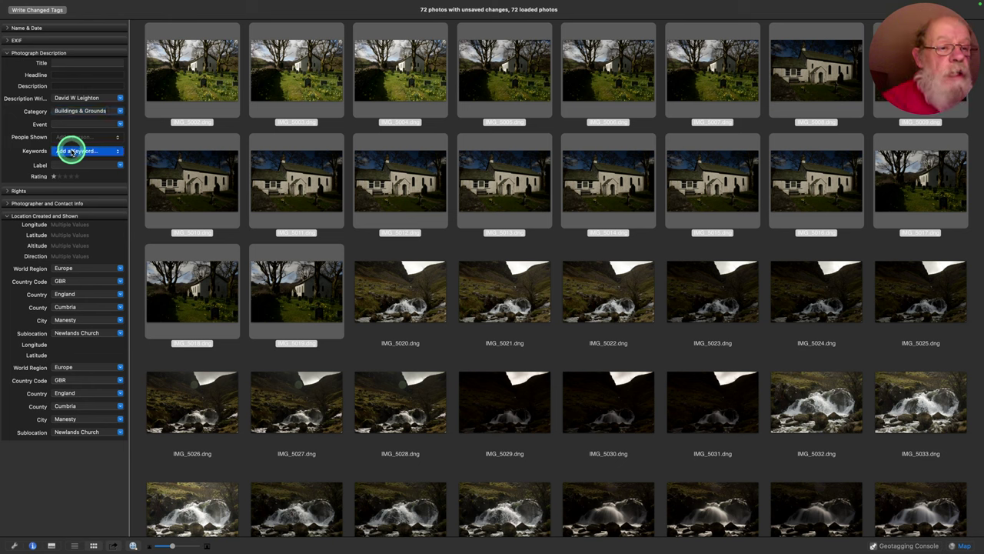
pyautogui.click(70, 151)
pyautogui.write('Newlands Ch')
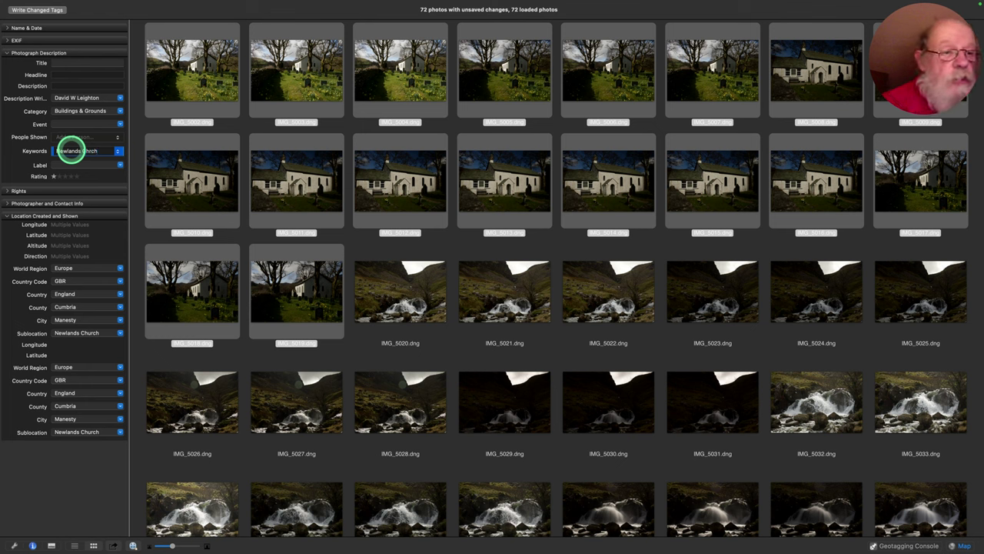
pyautogui.write('ur')
pyautogui.press('BackSpace')
pyautogui.press('BackSpace')
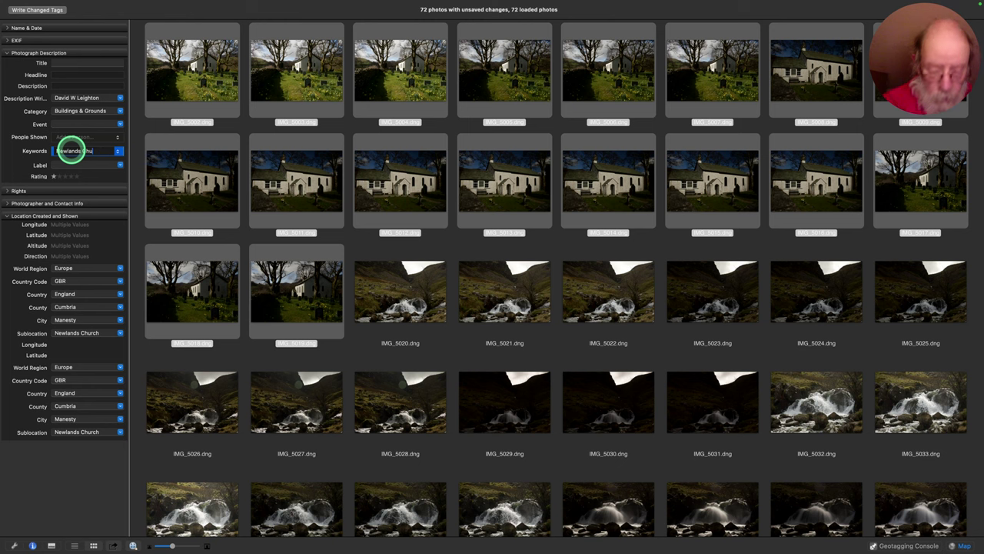
pyautogui.write('rch')
pyautogui.press('Return')
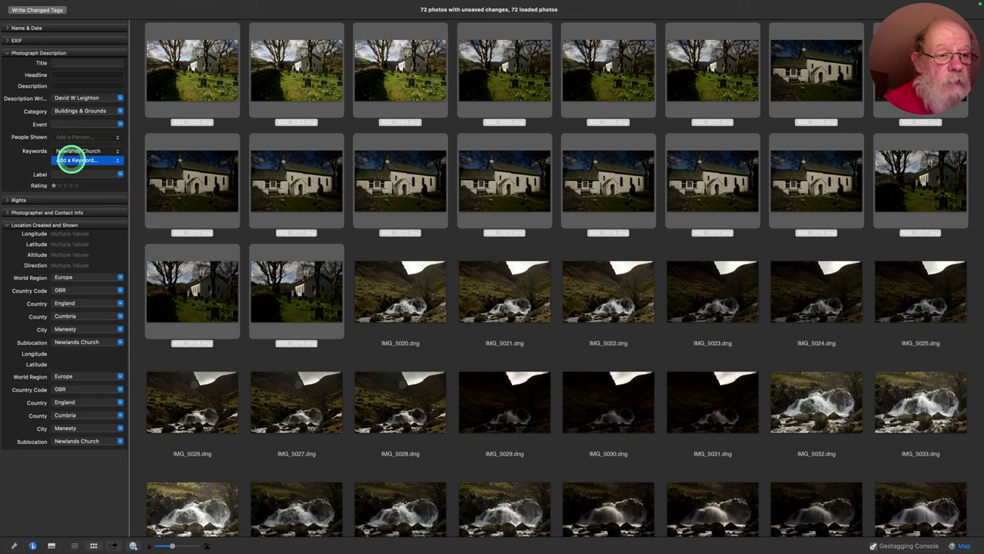
# Add the existing keyword Church as a second keyword on the selected churchyard photos.
pyautogui.click(70, 159)
pyautogui.write('Chinese Bridge')
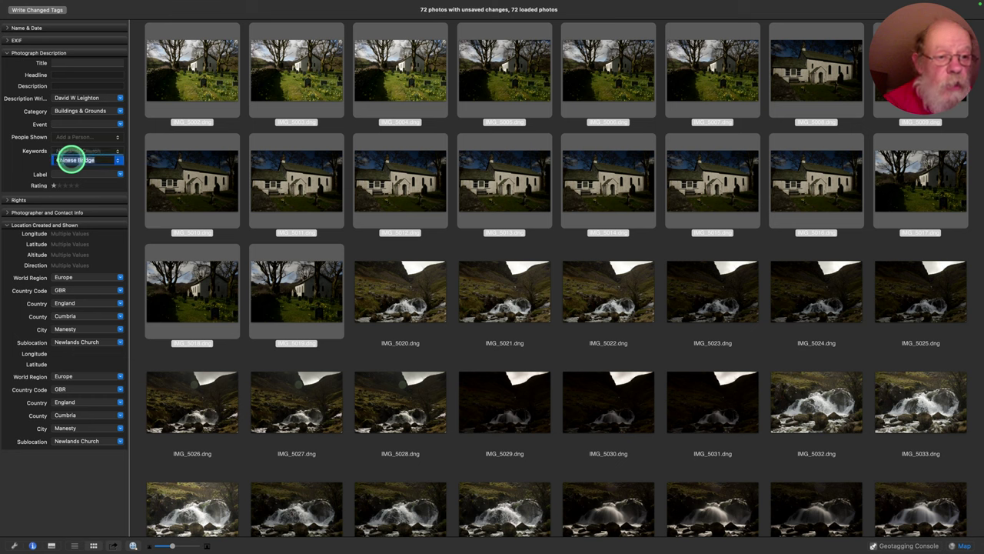
pyautogui.press('Down')
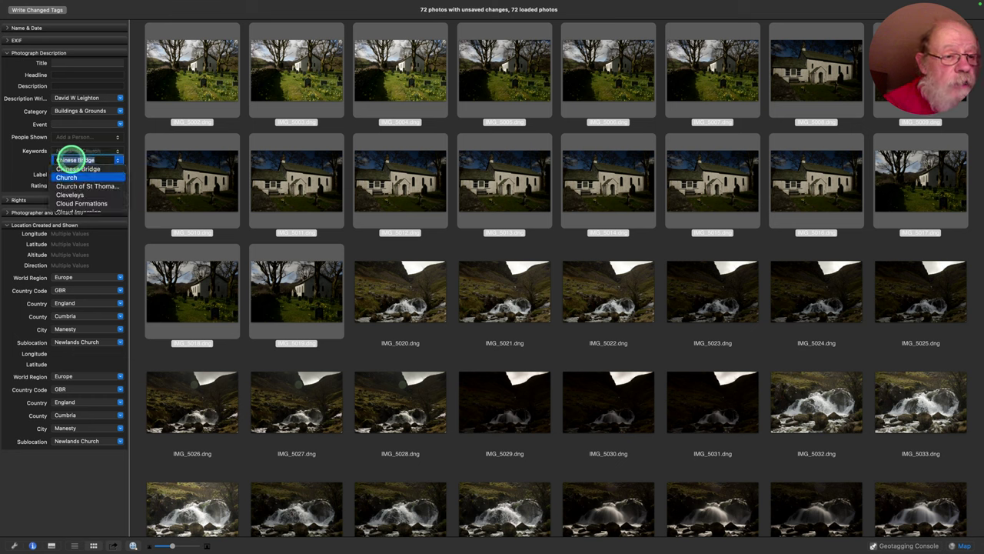
pyautogui.press('Return')
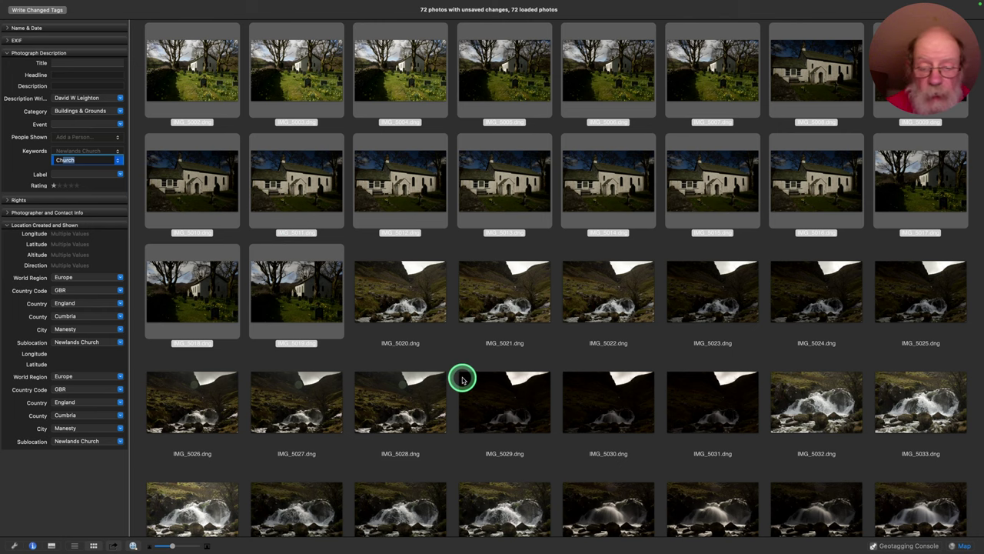
pyautogui.click(704, 403)
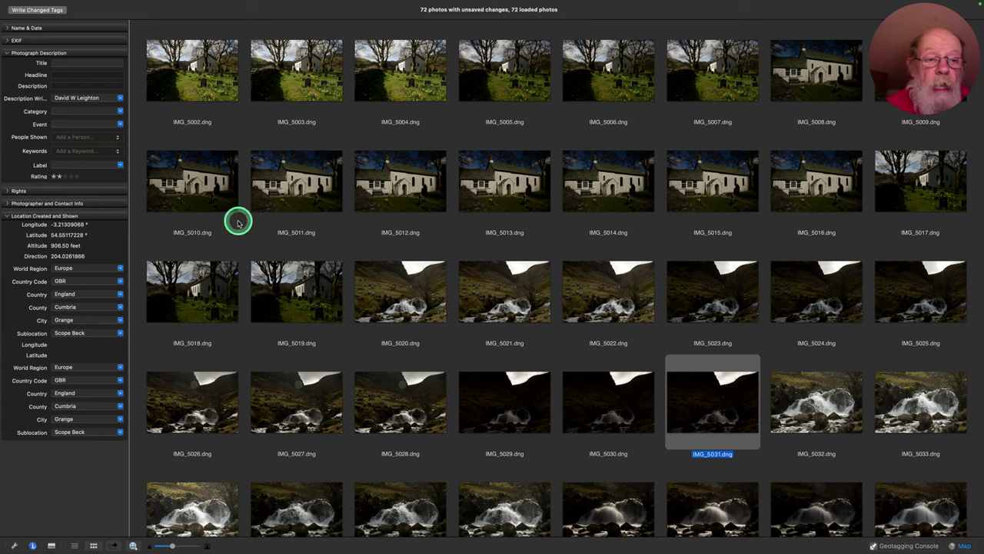
# Reselect IMG_5002.dng through IMG_5019.dng and add the existing keyword Kase Polariser.
pyautogui.click(202, 65)
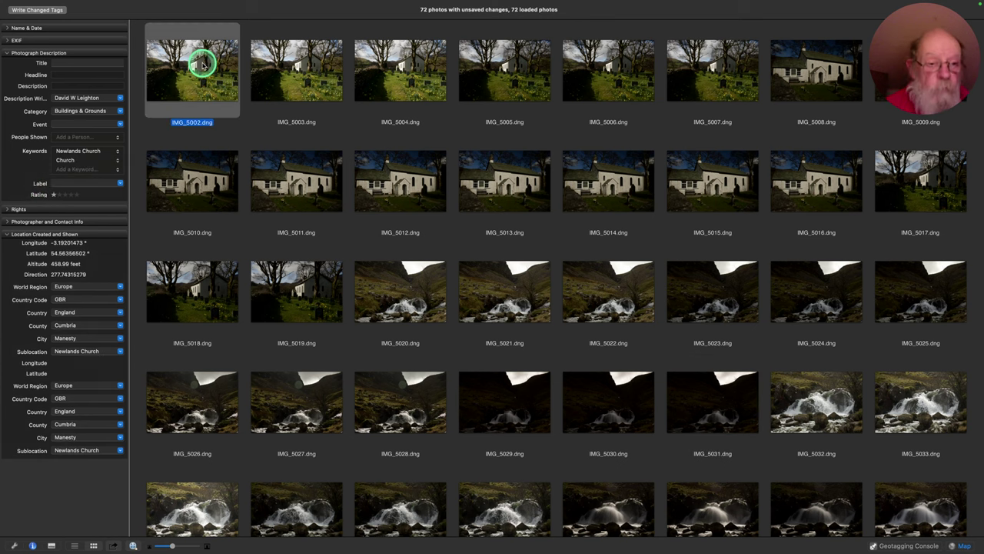
pyautogui.hotkey('shift', 'Down')
pyautogui.hotkey('shift', 'Down')
pyautogui.hotkey('shift', 'Right')
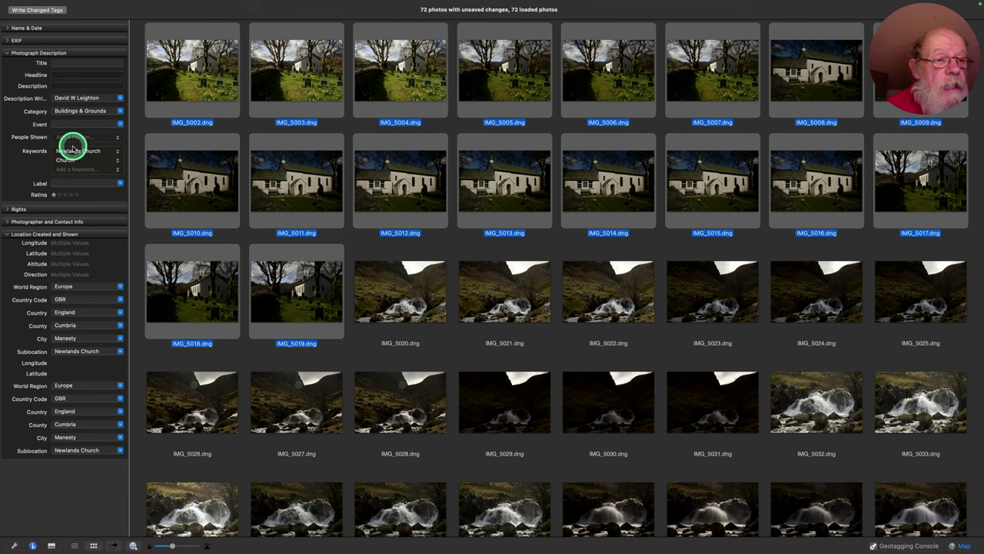
pyautogui.click(66, 170)
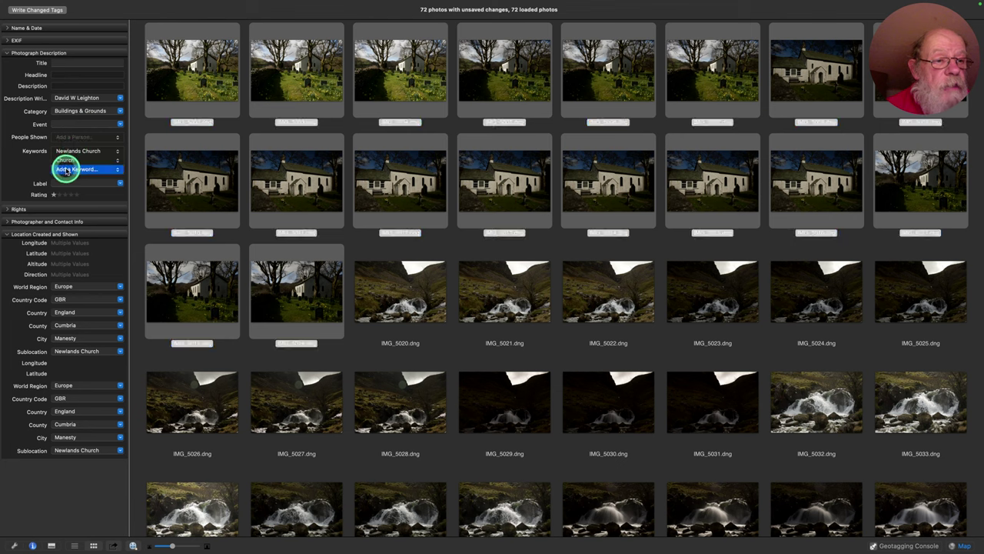
pyautogui.click(66, 169)
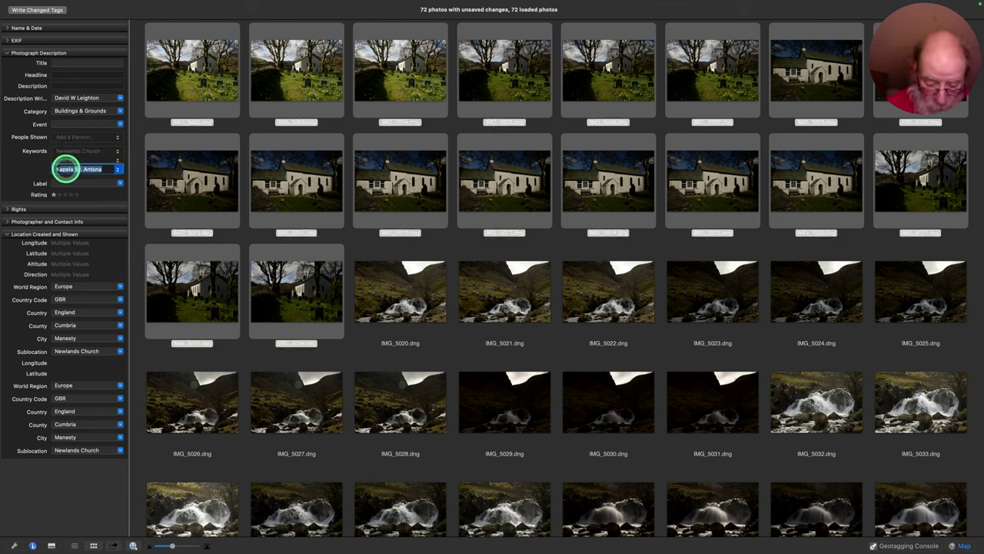
pyautogui.press('Down')
pyautogui.press('Down')
pyautogui.press('Down')
pyautogui.press('Down')
pyautogui.press('Down')
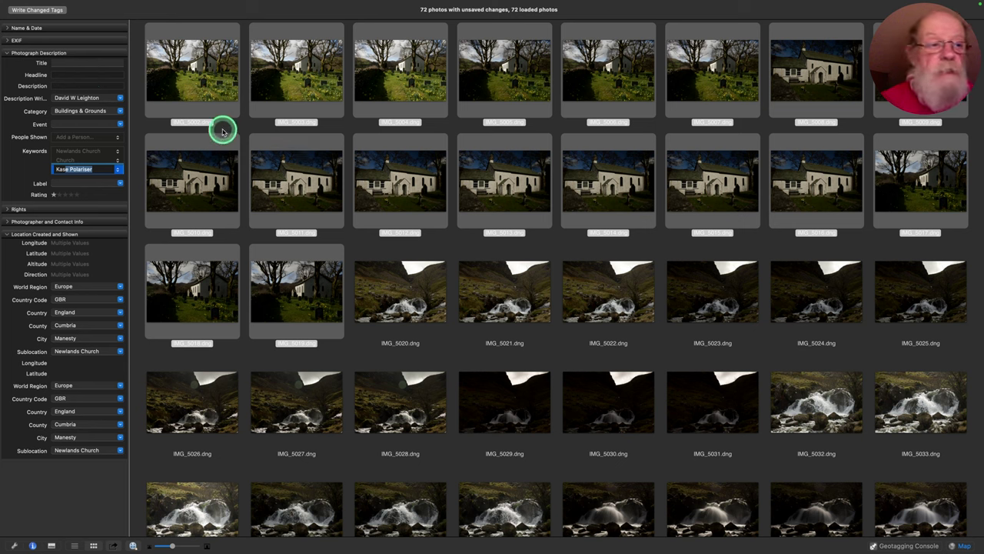
pyautogui.press('Return')
# Set the headline to "Newlands Church" and the description to "A view of Newlands Church.", and write all changed tags to the photos.
pyautogui.click(67, 74)
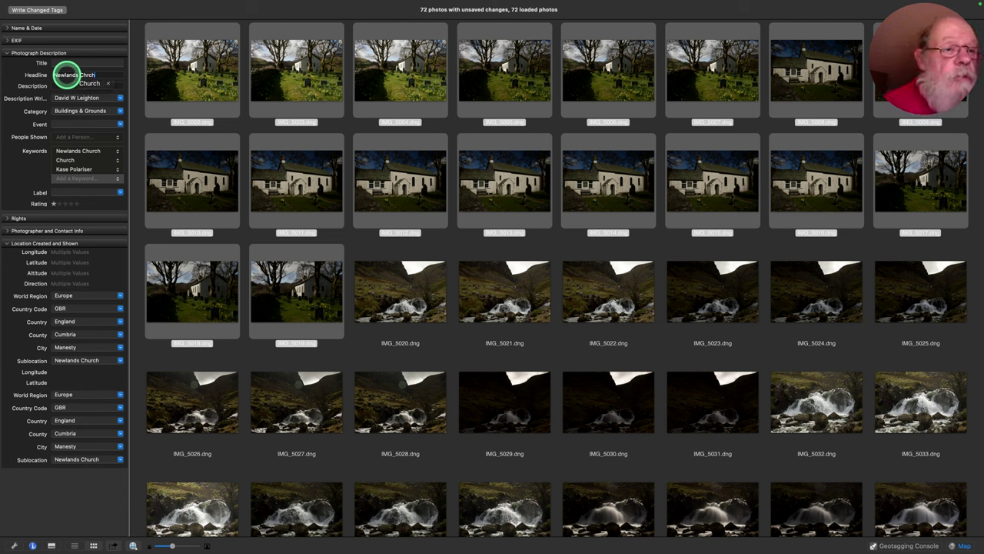
pyautogui.moveTo(66, 74)
pyautogui.mouseDown()
pyautogui.moveTo(203, 77)
pyautogui.moveTo(62, 88)
pyautogui.mouseUp()
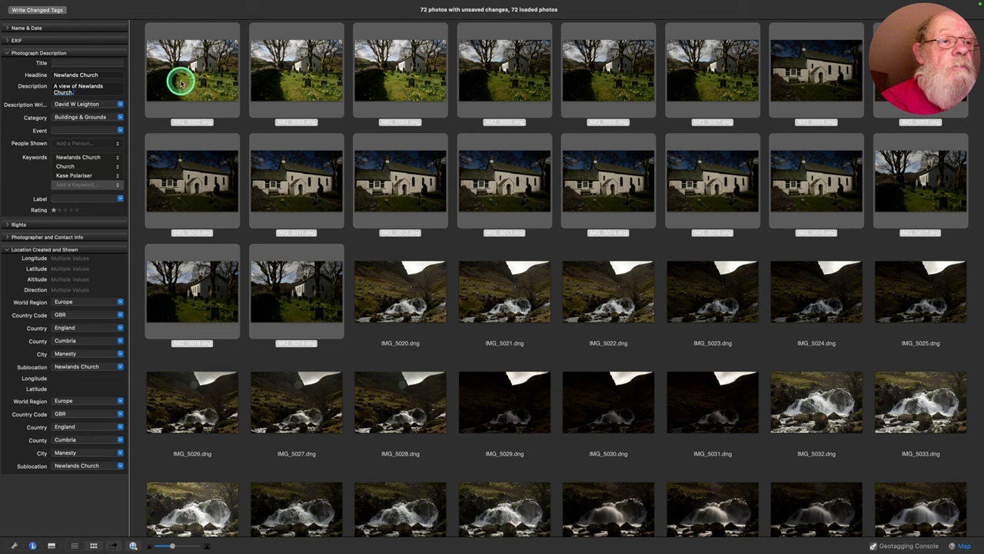
pyautogui.click(39, 11)
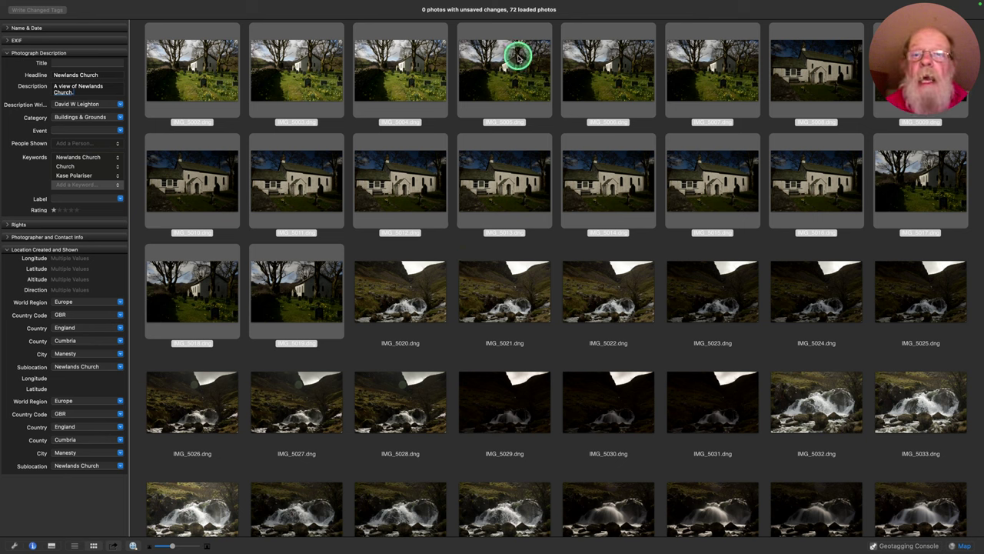
# Switch to Lightroom and set up an Add import from the Canon 5D folder 2024_03_18 on Mac SSD, reviewing its photos.
pyautogui.moveTo(600, 4)
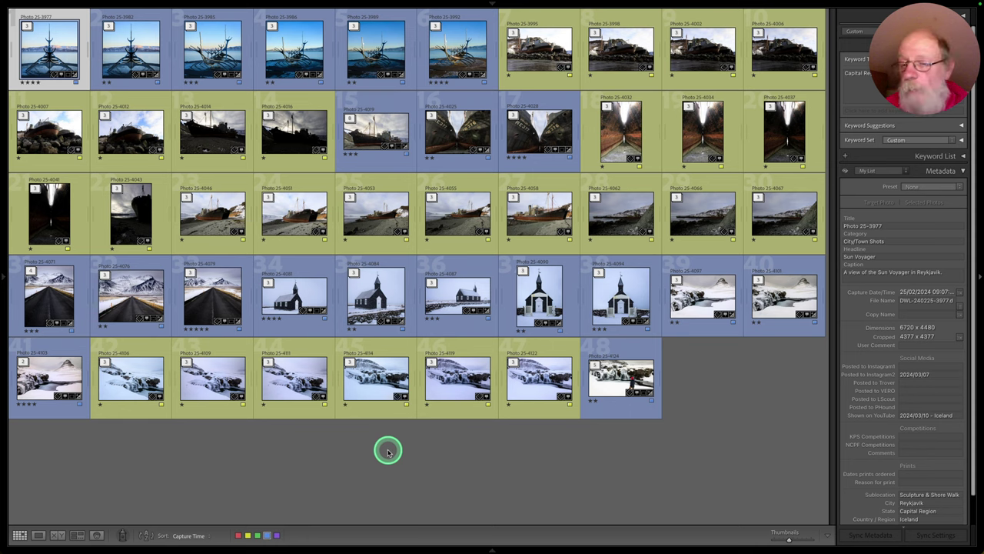
pyautogui.moveTo(3, 213)
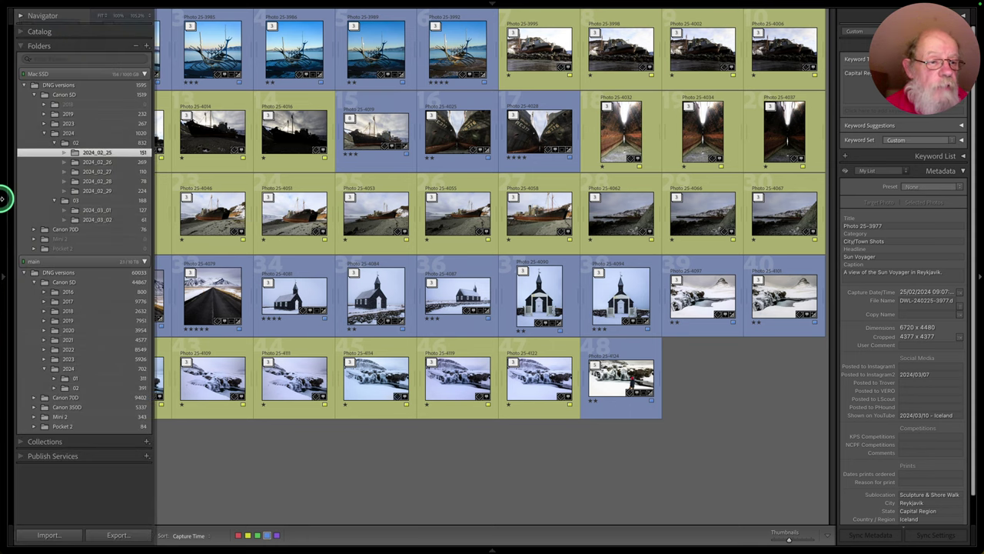
pyautogui.click(42, 536)
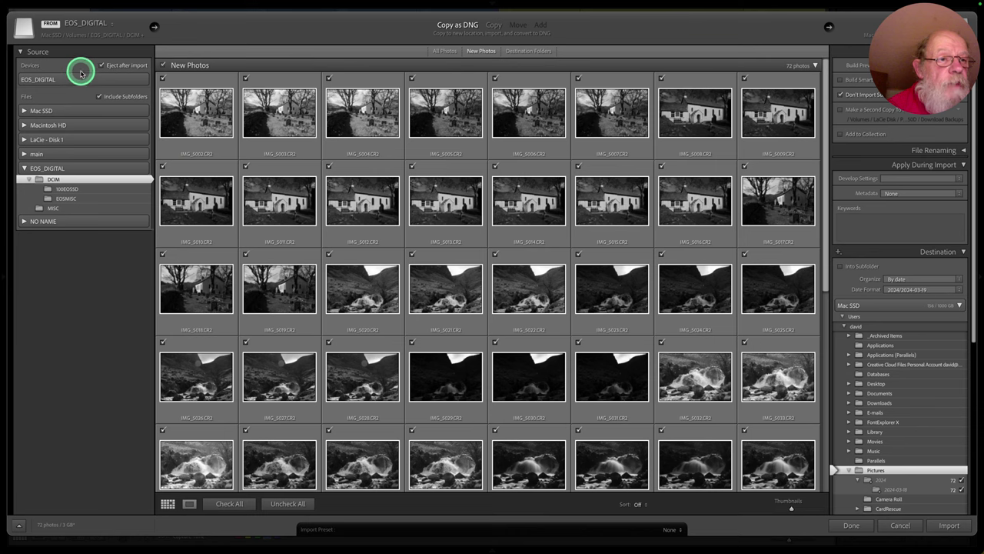
pyautogui.click(111, 25)
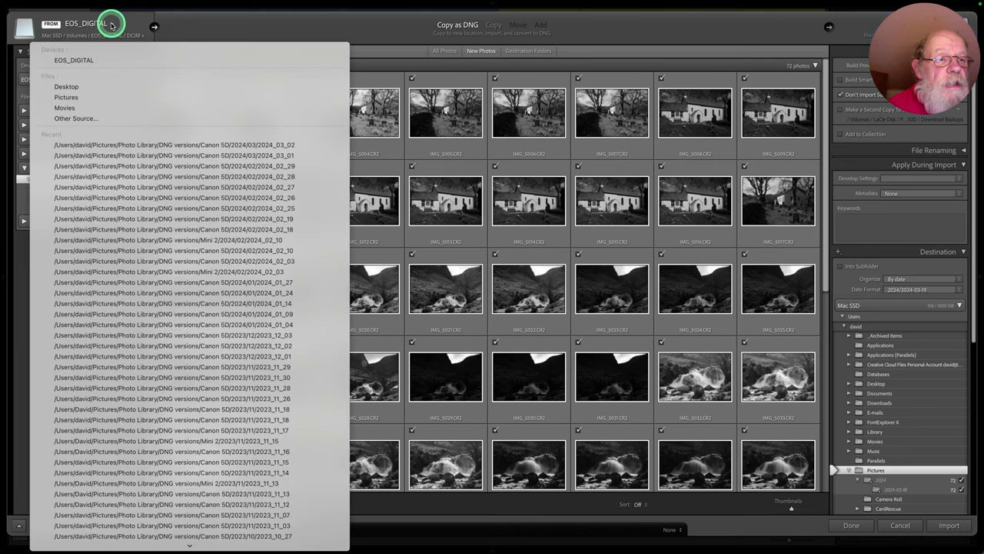
pyautogui.click(108, 145)
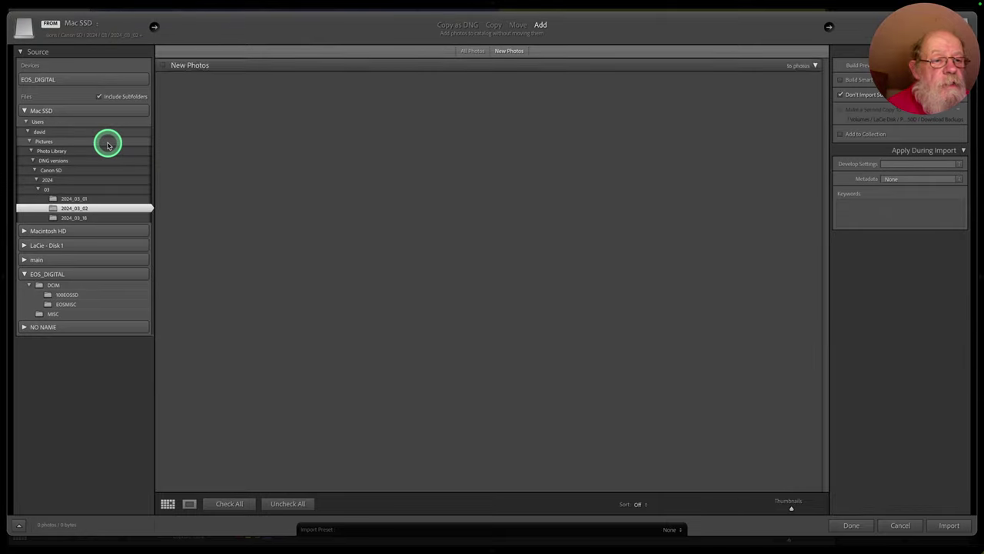
pyautogui.click(77, 220)
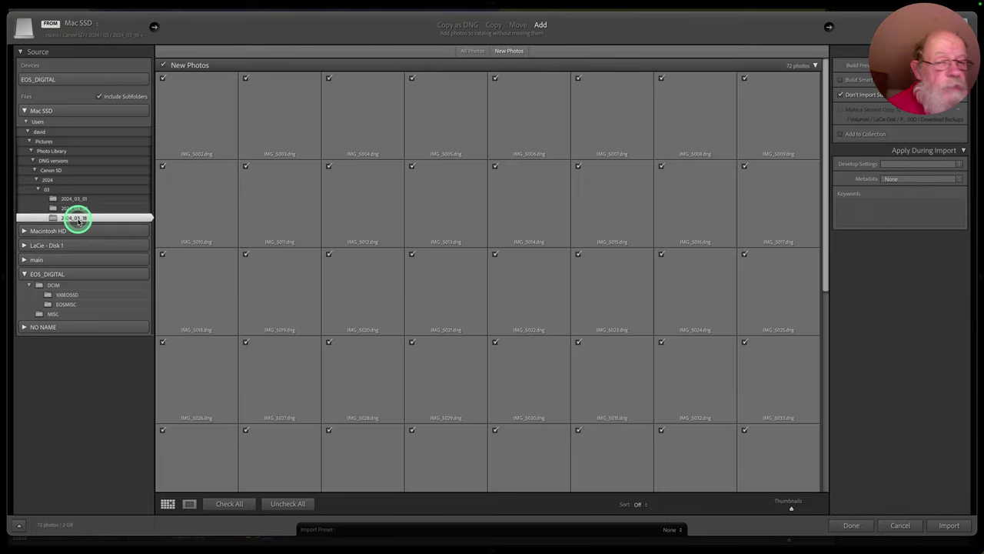
pyautogui.click(823, 375)
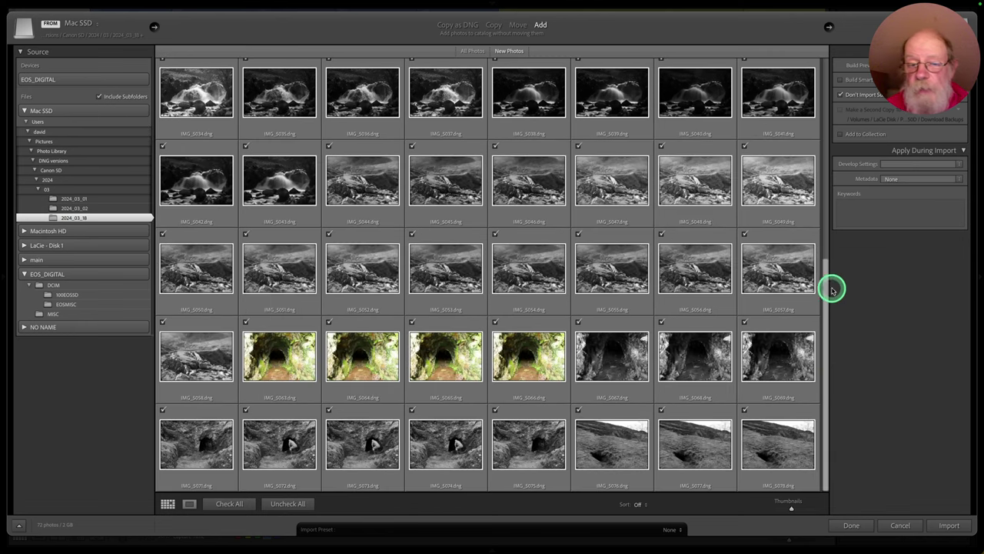
pyautogui.click(827, 243)
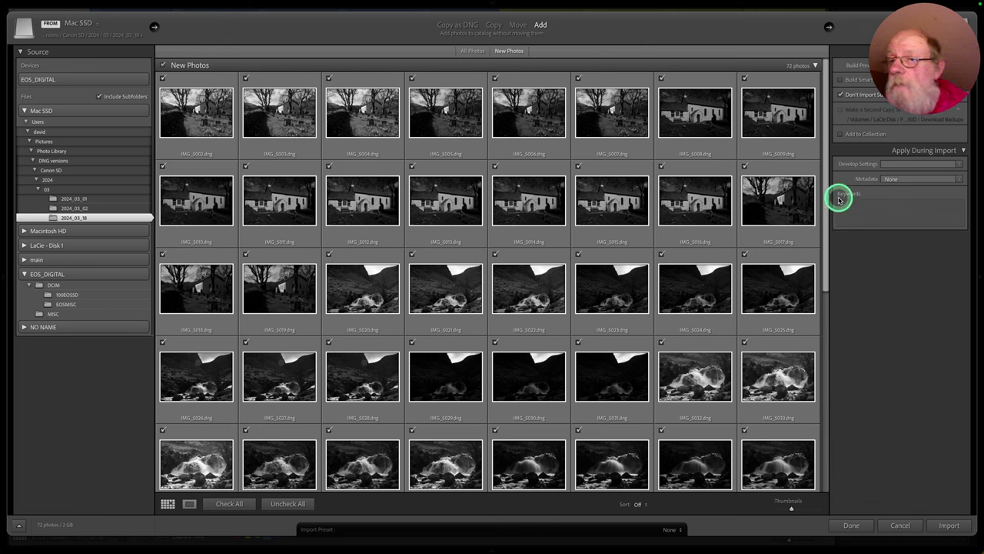
# Import all checked photos from the 2024_03_18 folder into the Lightroom catalog.
pyautogui.click(947, 525)
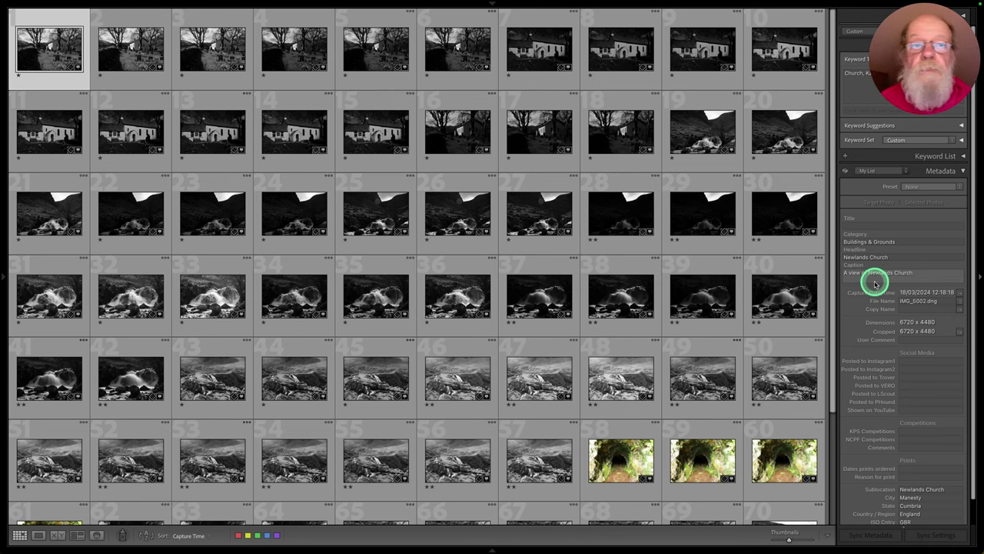
# Examine IMG_5002.dng's lens correction, sharpening, noise reduction and vignetting settings in Develop, and check the preview-building progress back in the Library grid.
pyautogui.press('d')
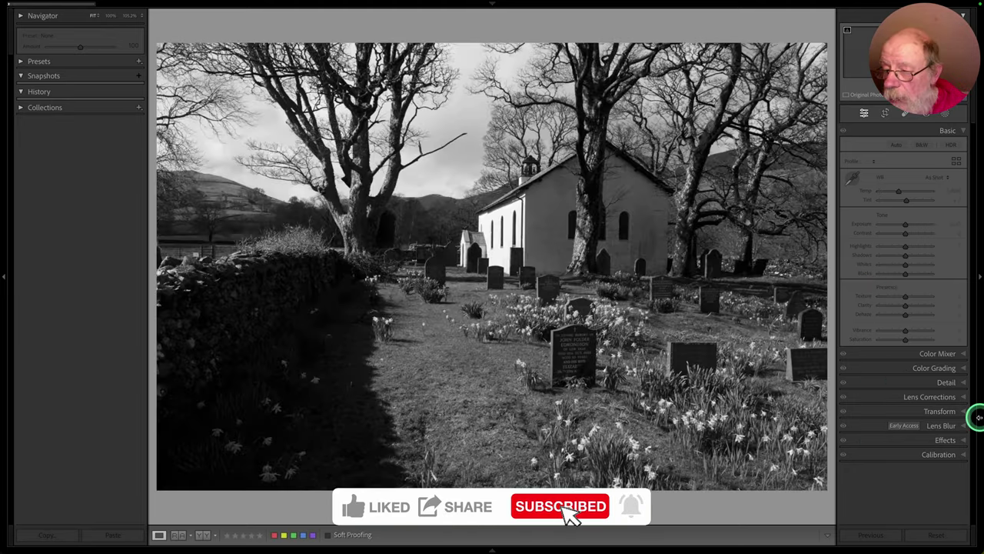
pyautogui.click(964, 396)
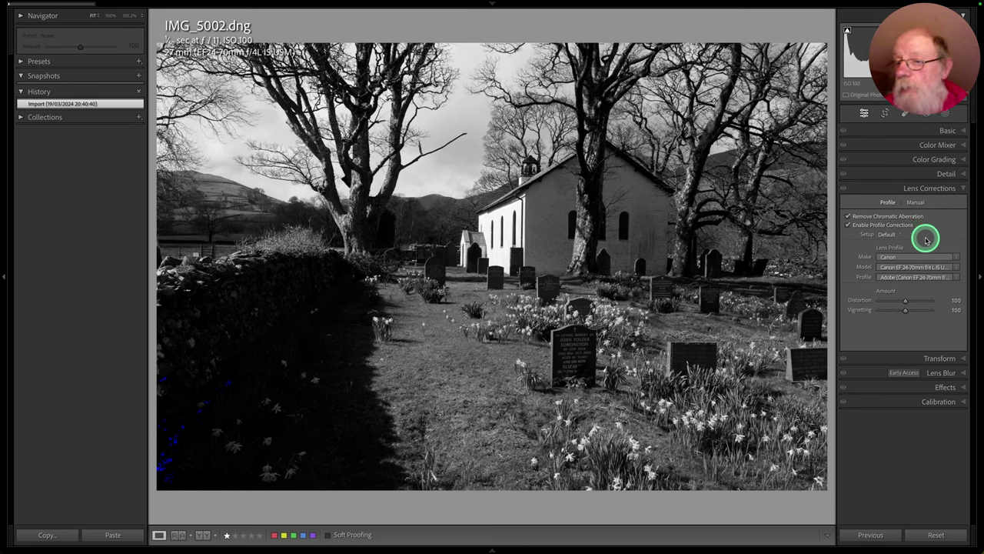
pyautogui.click(966, 175)
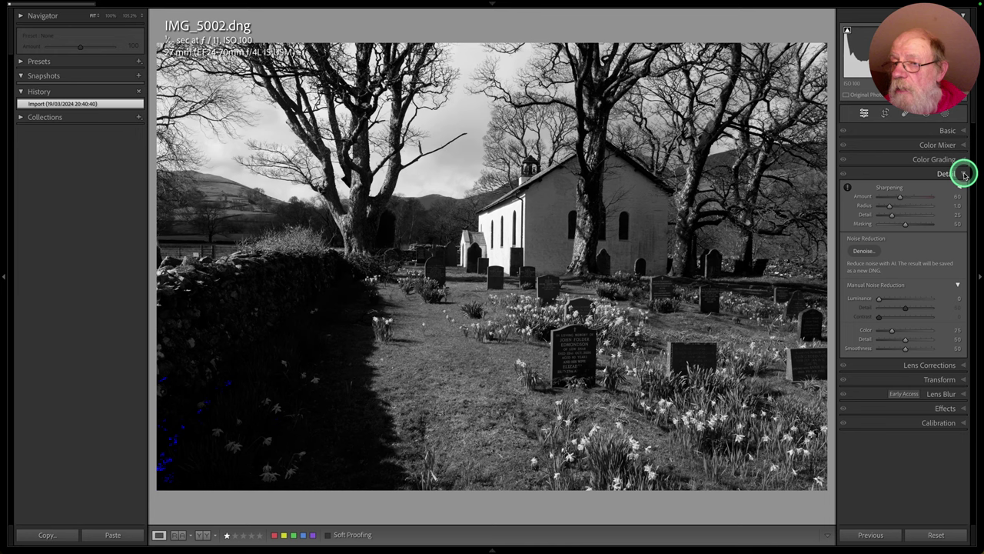
pyautogui.click(965, 175)
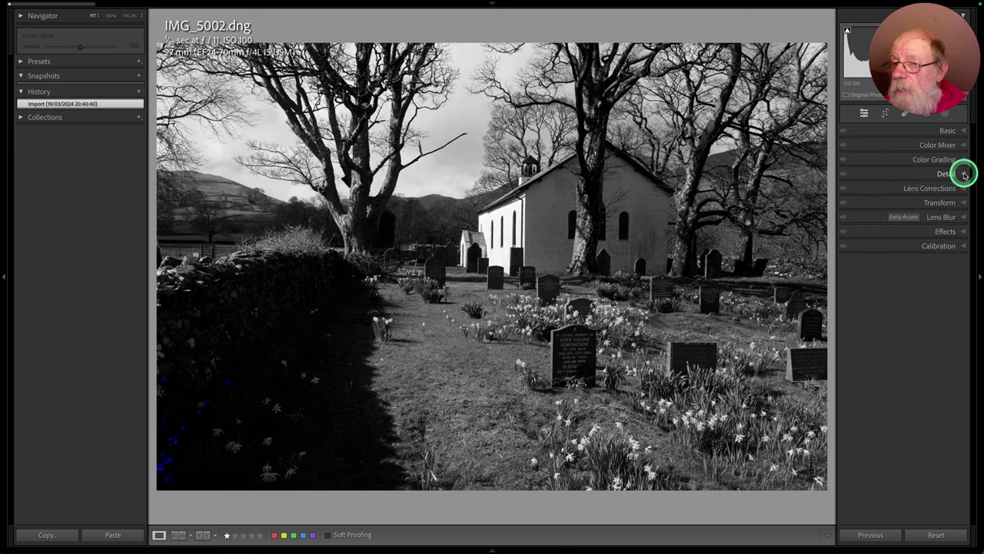
pyautogui.click(962, 232)
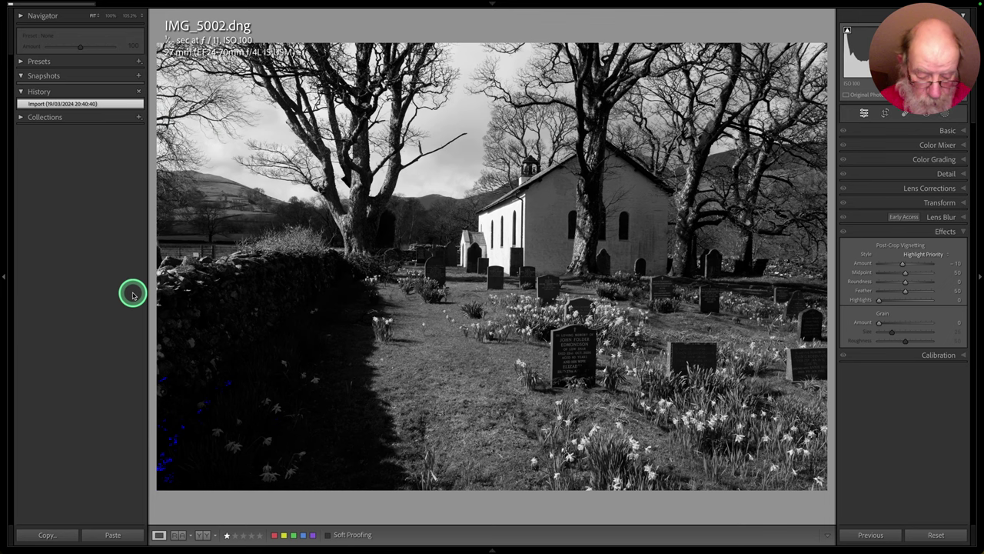
pyautogui.press('g')
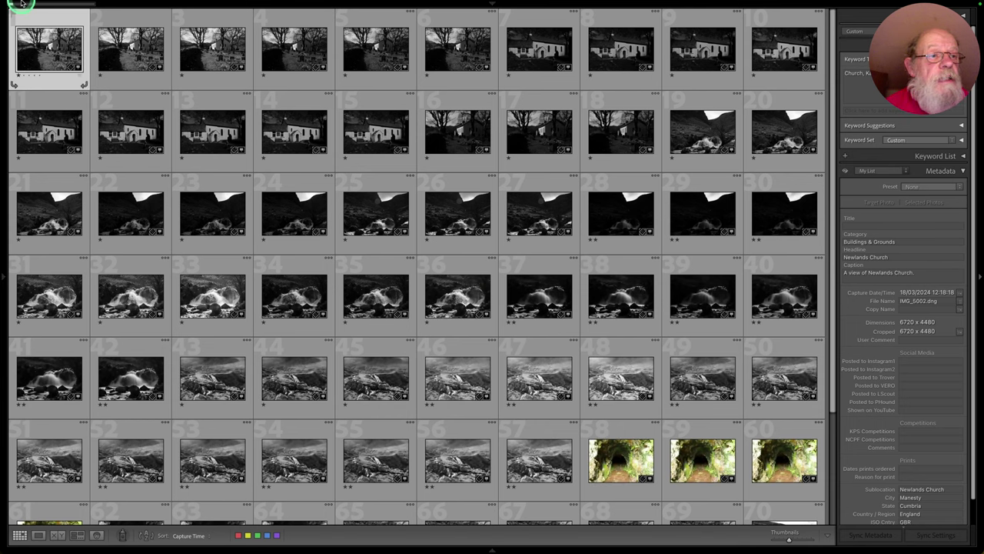
pyautogui.moveTo(60, 13)
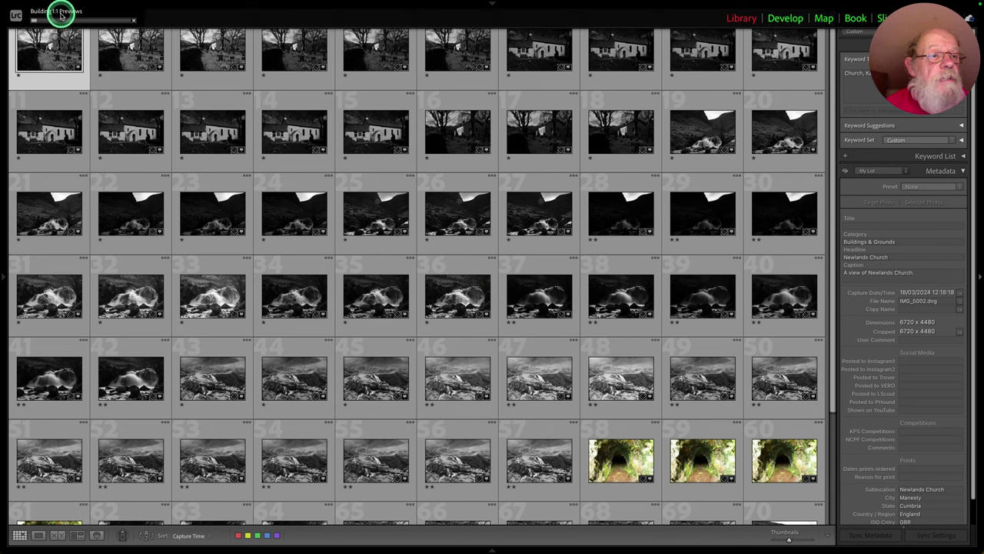
pyautogui.click(87, 19)
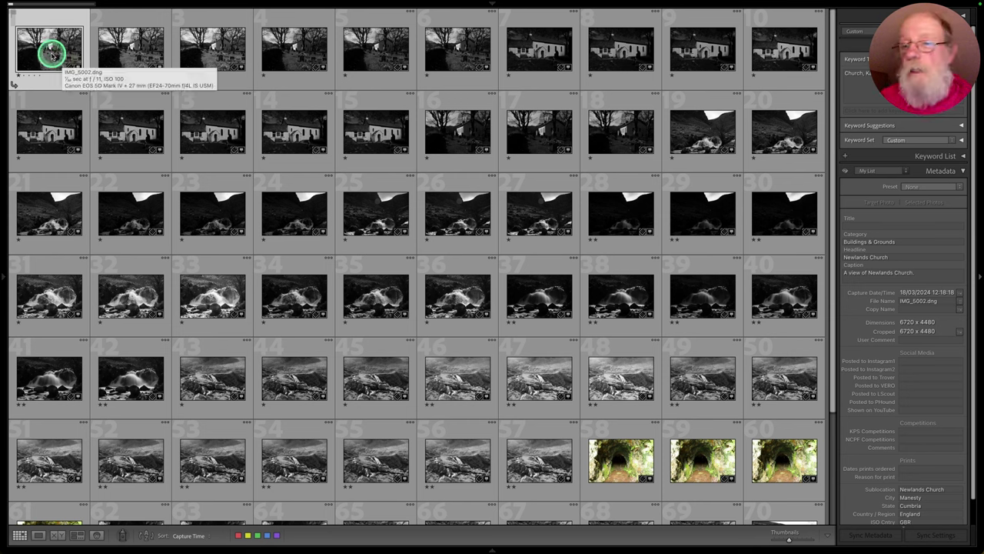
# Move the top-level keyword Scope Beck into the keyword hierarchy under Lake/River/Waterfall, England, Lake District.
pyautogui.click(962, 171)
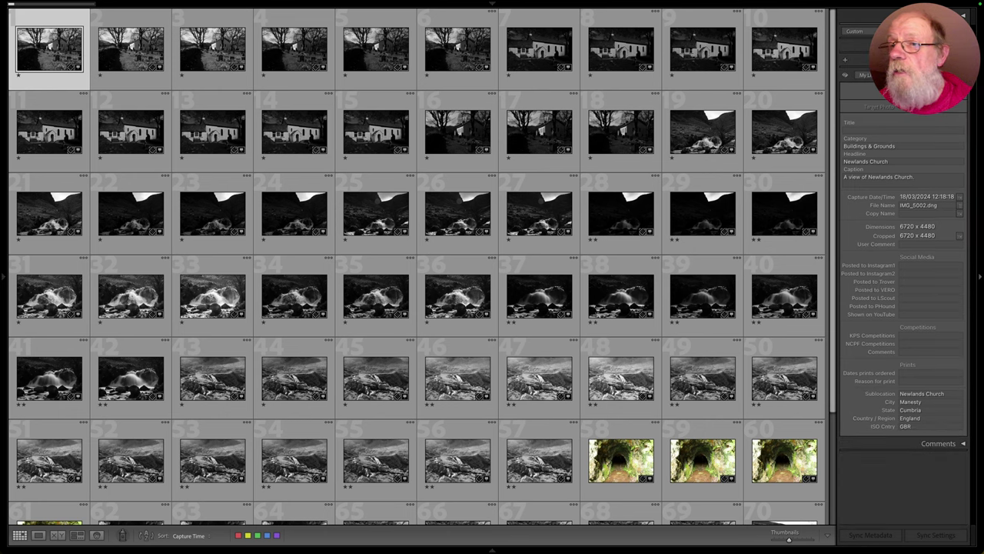
pyautogui.scroll(5, 903, 307)
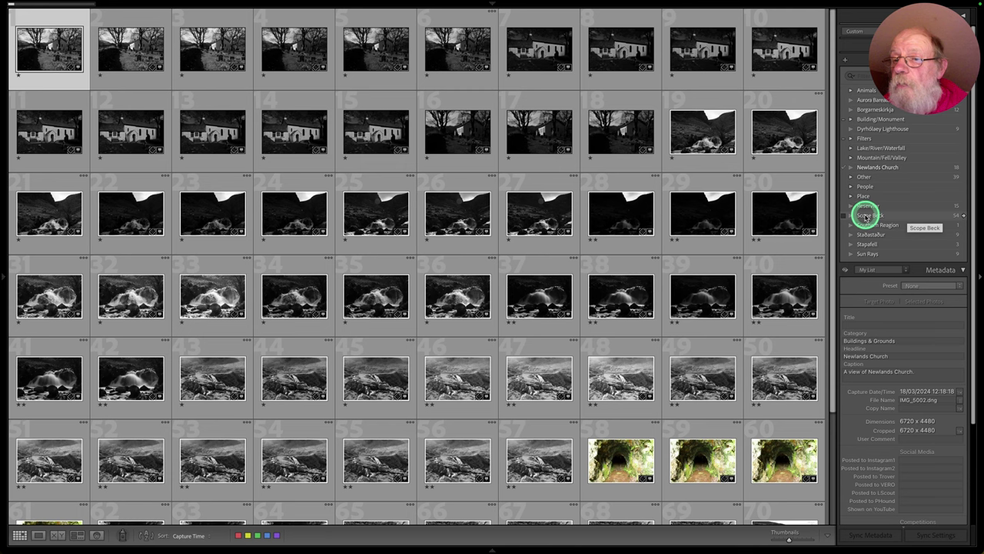
pyautogui.click(882, 148)
pyautogui.click(882, 148)
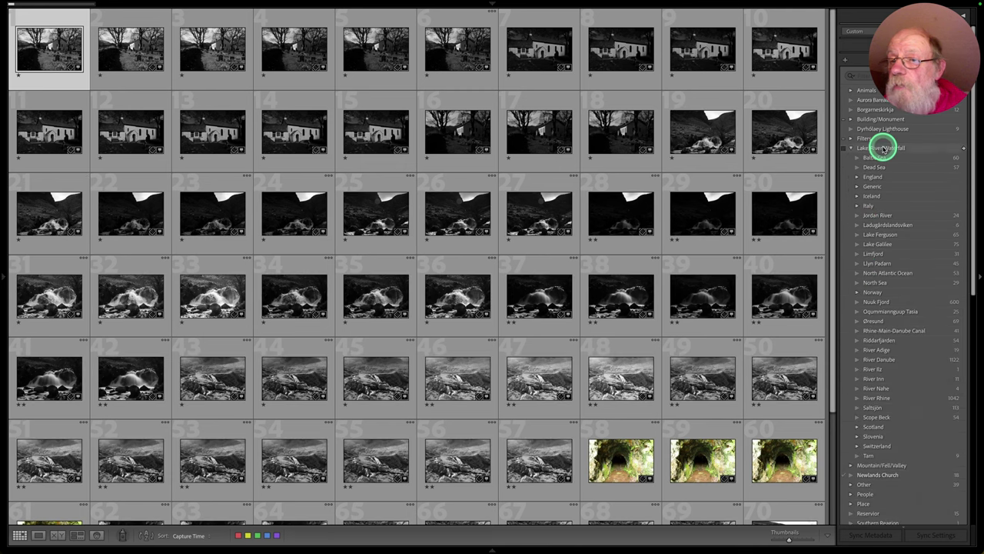
pyautogui.click(880, 417)
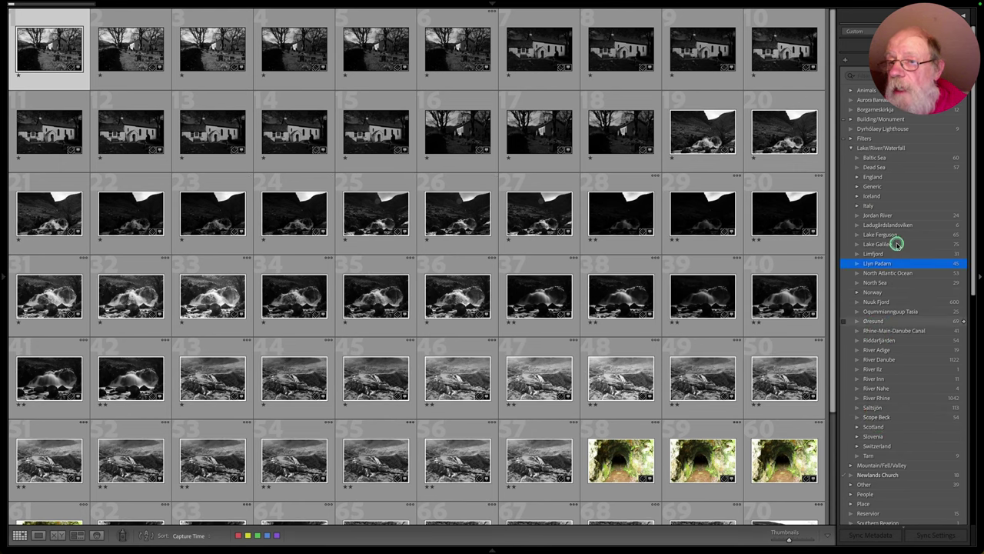
pyautogui.click(881, 176)
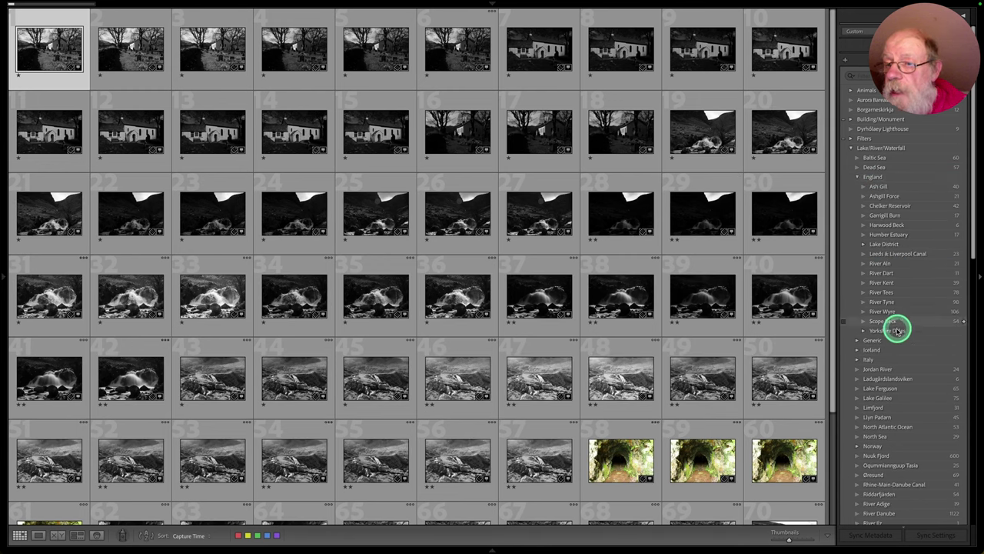
pyautogui.moveTo(886, 323)
pyautogui.moveTo(886, 323); pyautogui.dragTo(852, 147)
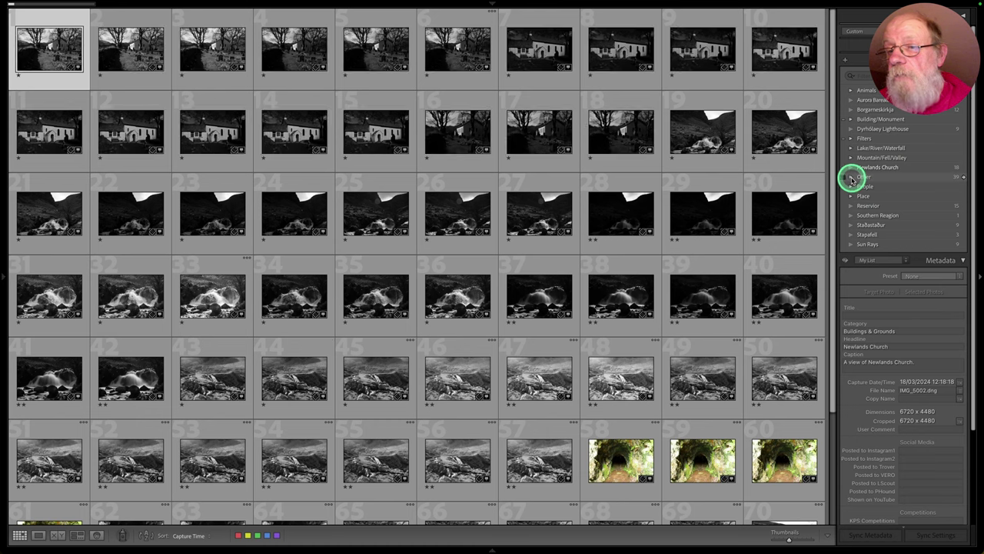
# Browse the Other keywords and the England Lake District keywords under Lake/River/Waterfall, and show the photos tagged Angle Tarn.
pyautogui.click(851, 178)
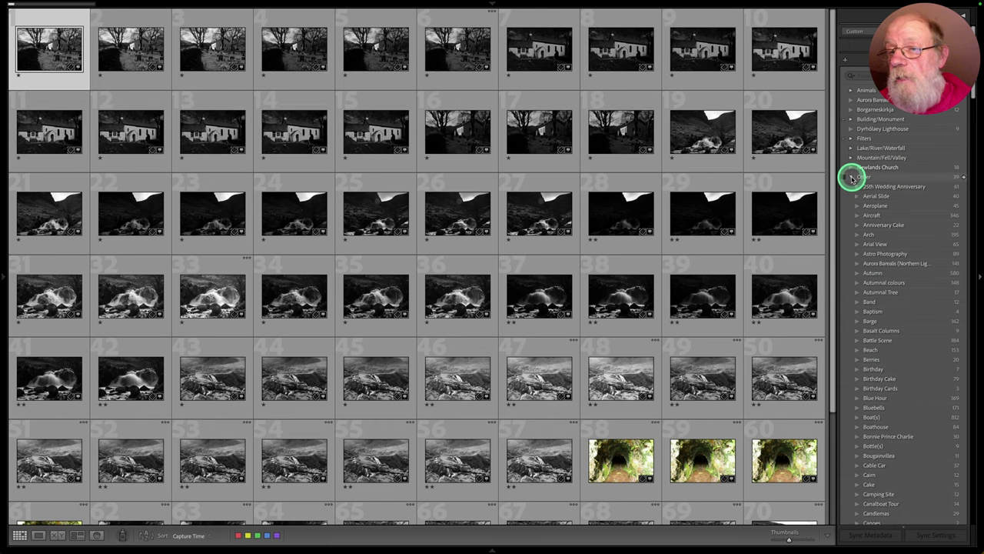
pyautogui.click(851, 178)
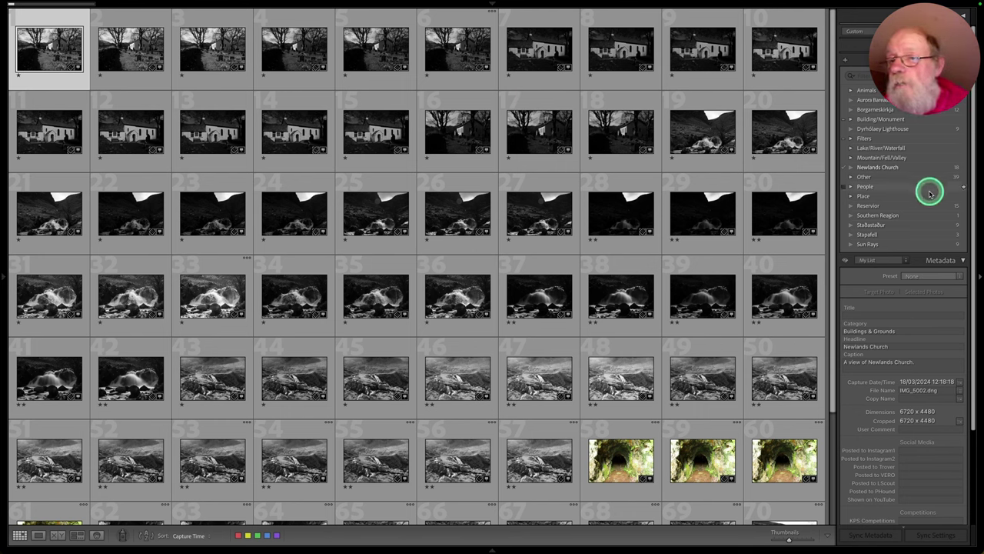
pyautogui.scroll(-1, 923, 192)
pyautogui.scroll(1, 921, 191)
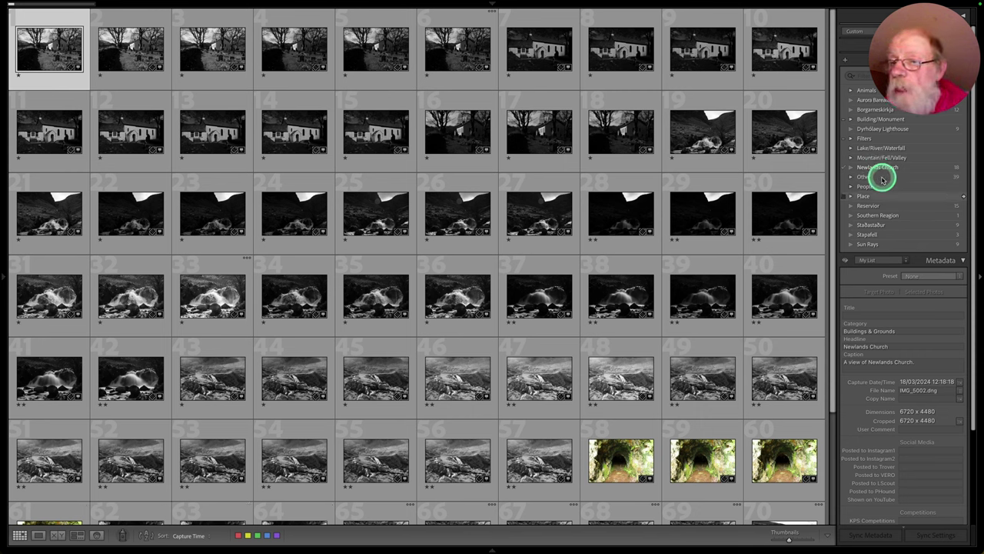
pyautogui.click(851, 148)
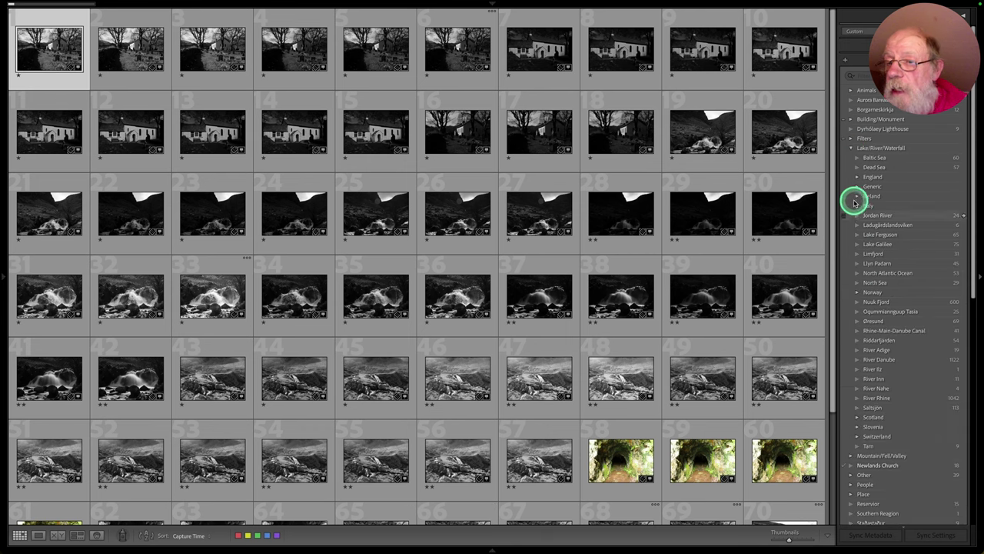
pyautogui.click(856, 177)
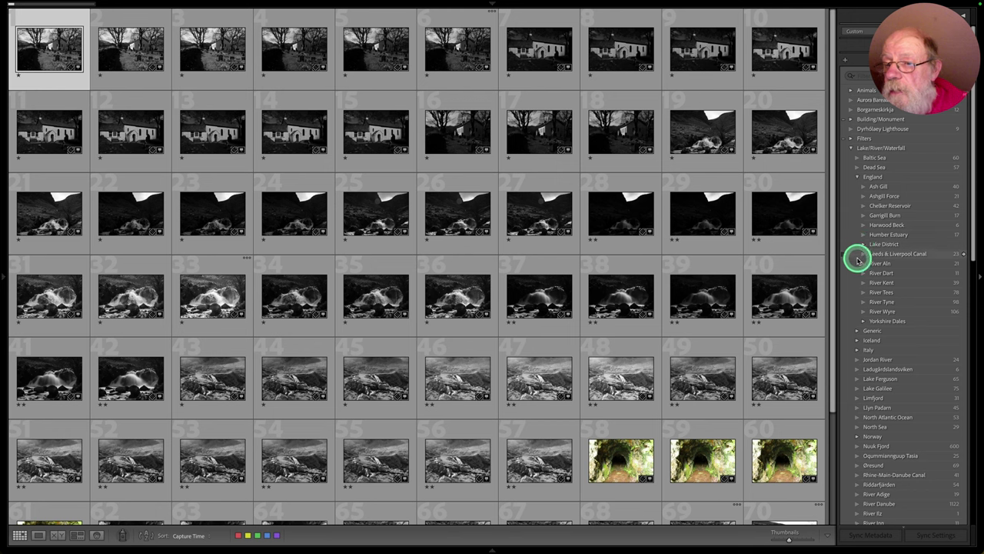
pyautogui.click(862, 244)
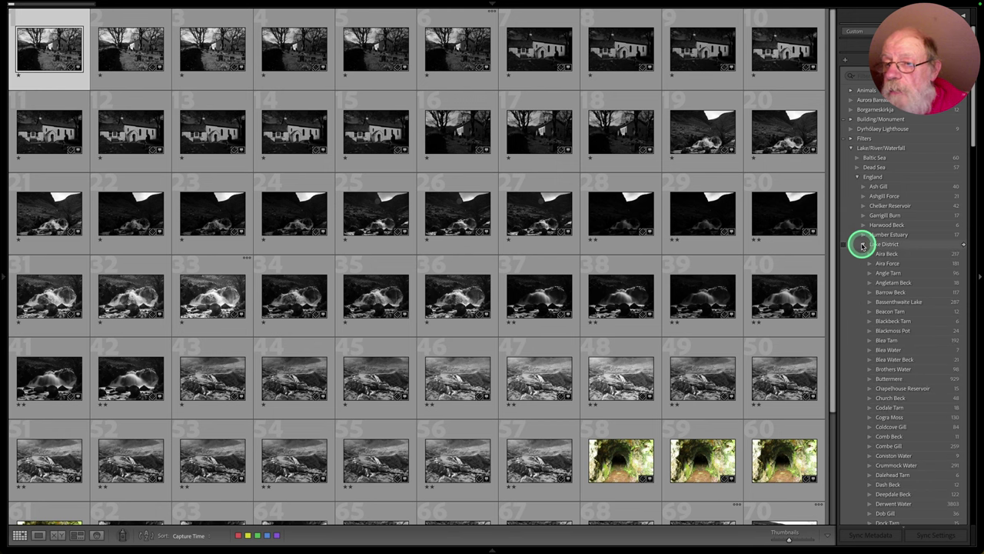
pyautogui.scroll(-3, 845, 331)
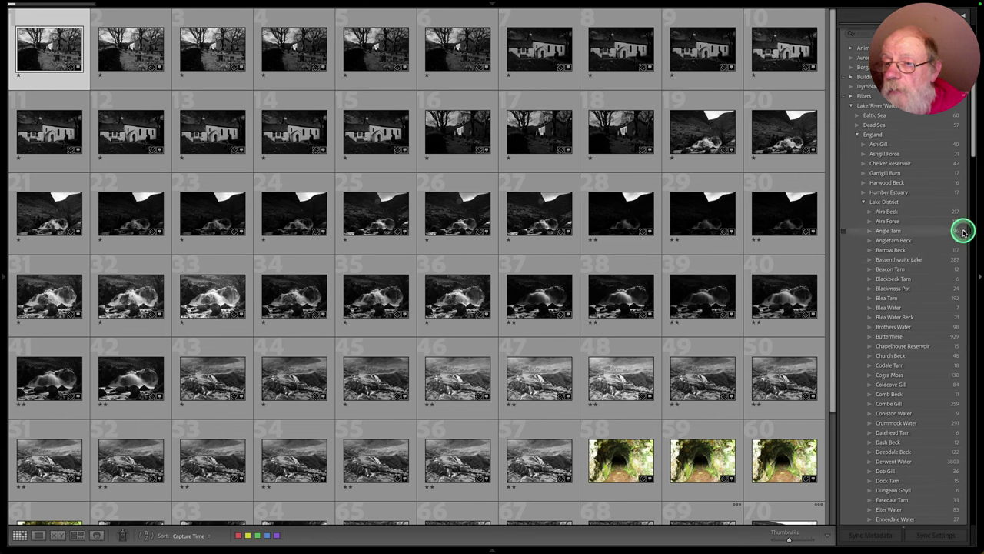
pyautogui.click(964, 232)
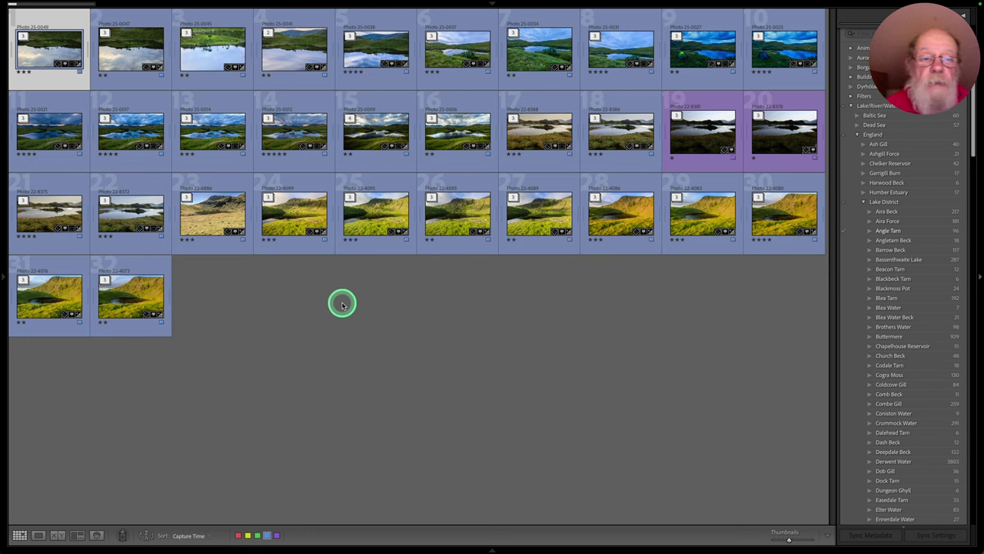
# Return the Library grid to the photos of the Previous Import in the catalog.
pyautogui.moveTo(5, 216)
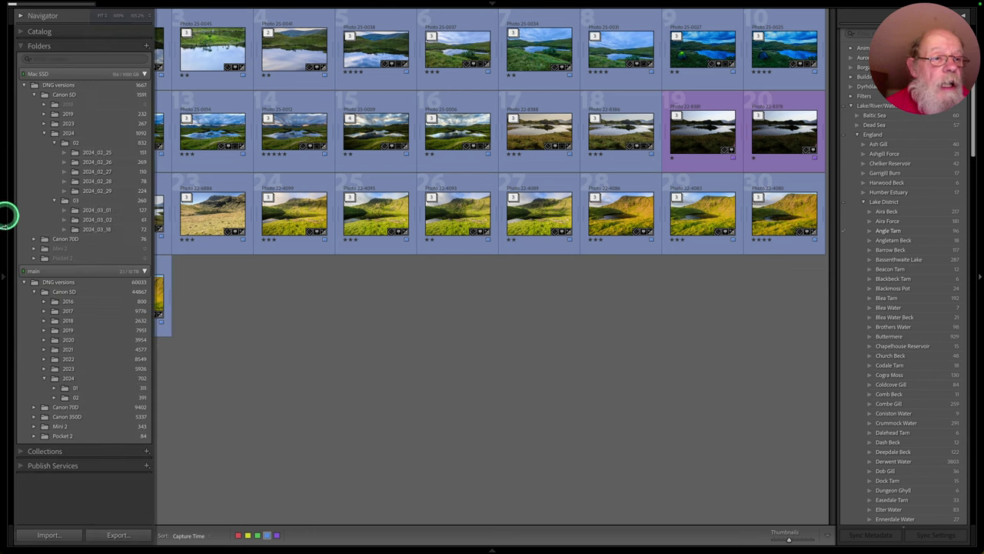
pyautogui.click(20, 31)
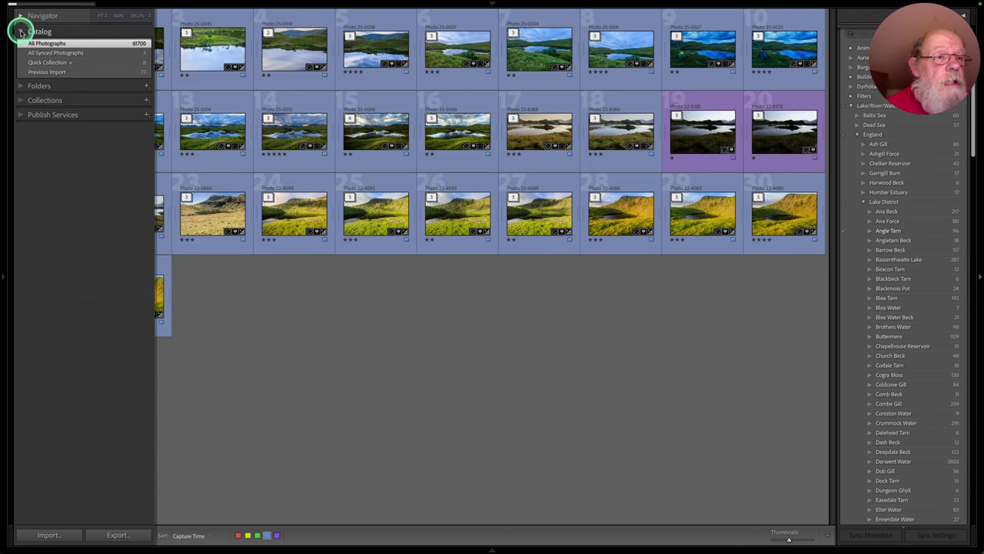
pyautogui.click(68, 72)
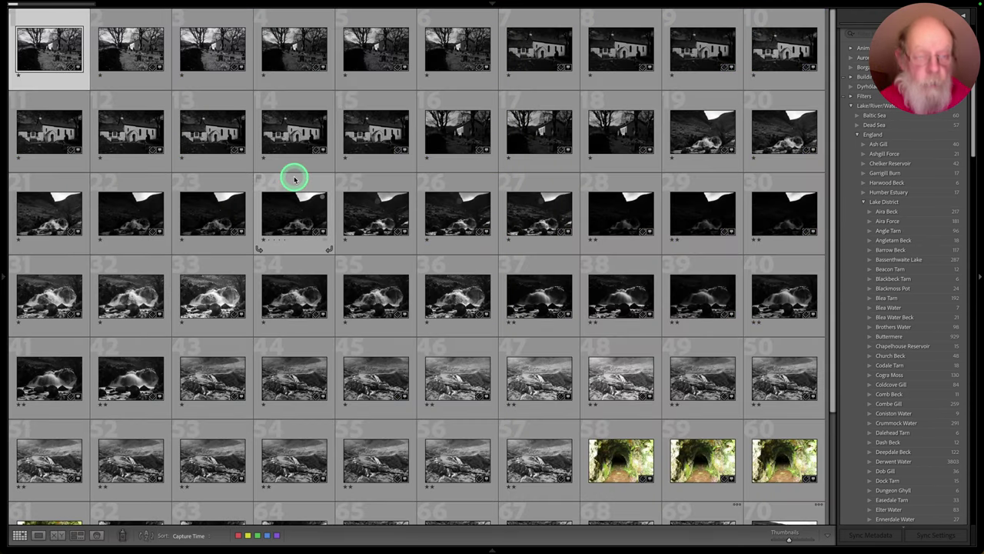
# Select all imported photos and use the Search + Replace plug-in to transfer each file name without extension to its Title, replacing existing content.
pyautogui.hotkey('ctrl', 'a')
pyautogui.moveTo(98, 6)
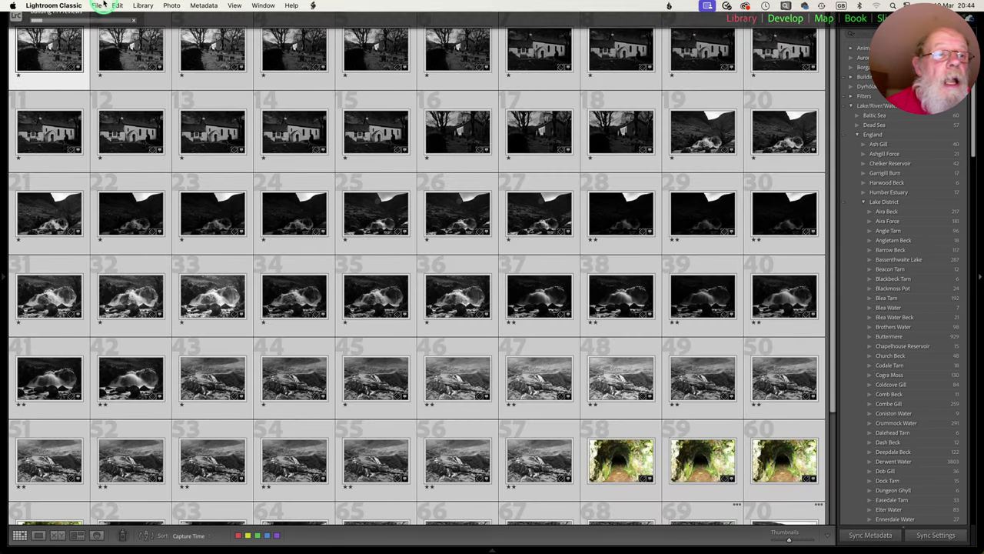
pyautogui.click(97, 6)
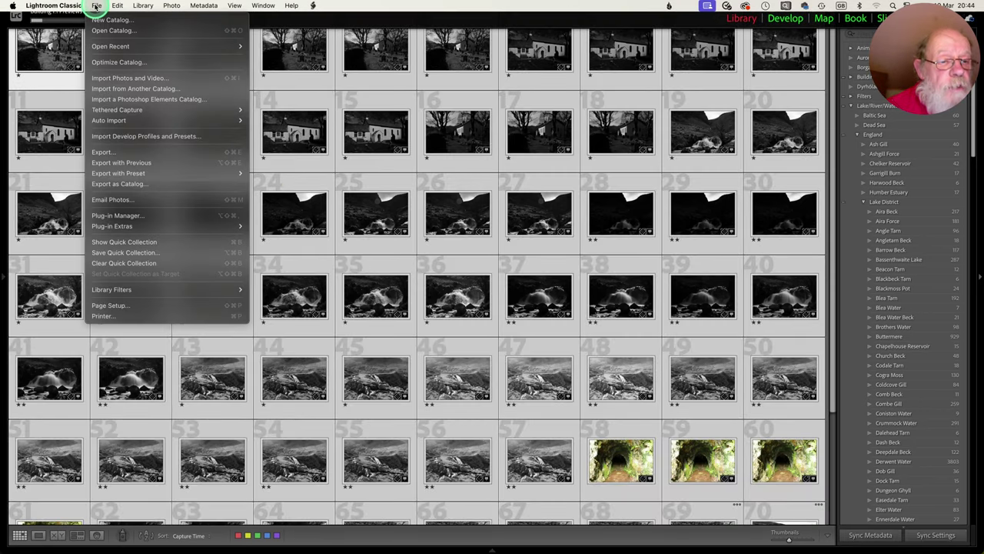
pyautogui.moveTo(112, 226)
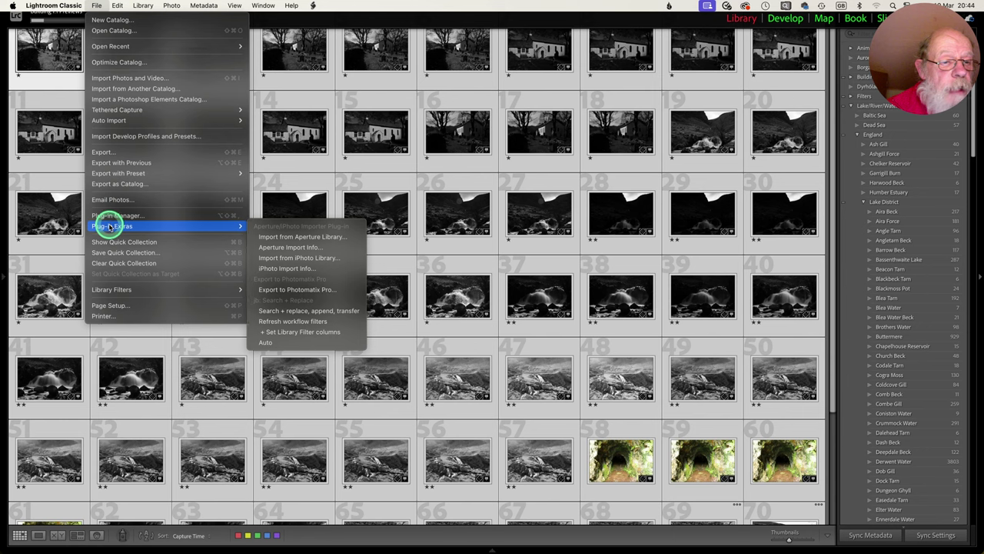
pyautogui.click(344, 311)
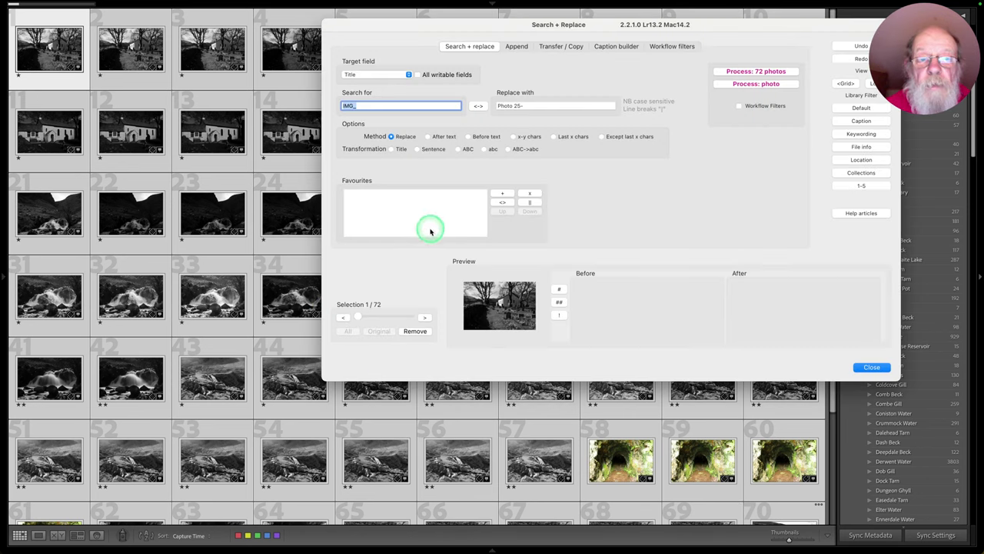
pyautogui.click(738, 105)
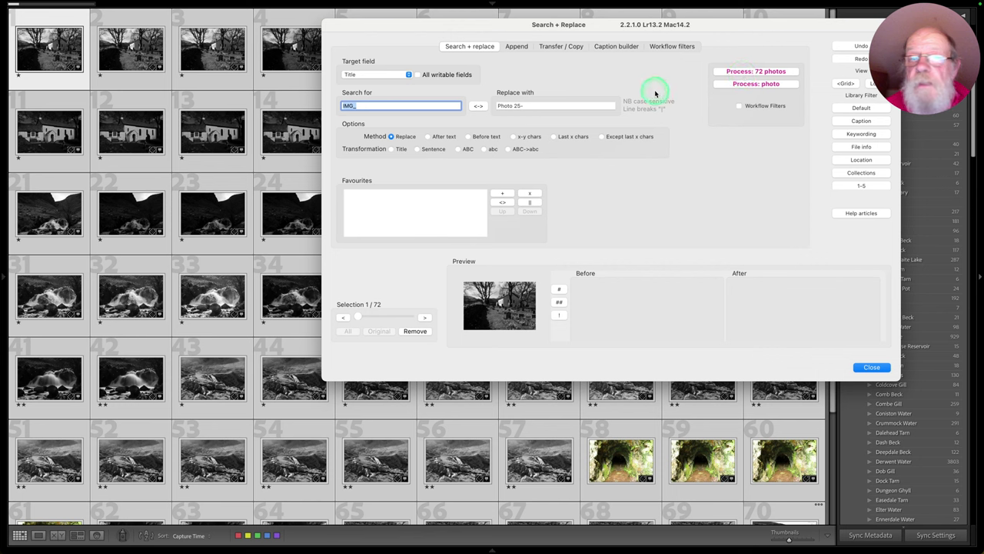
pyautogui.click(551, 46)
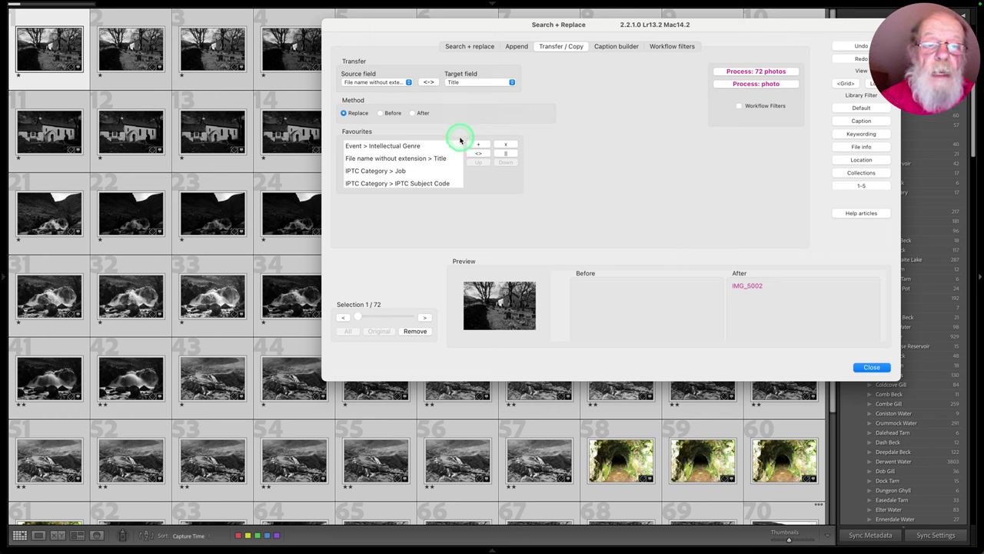
pyautogui.click(365, 146)
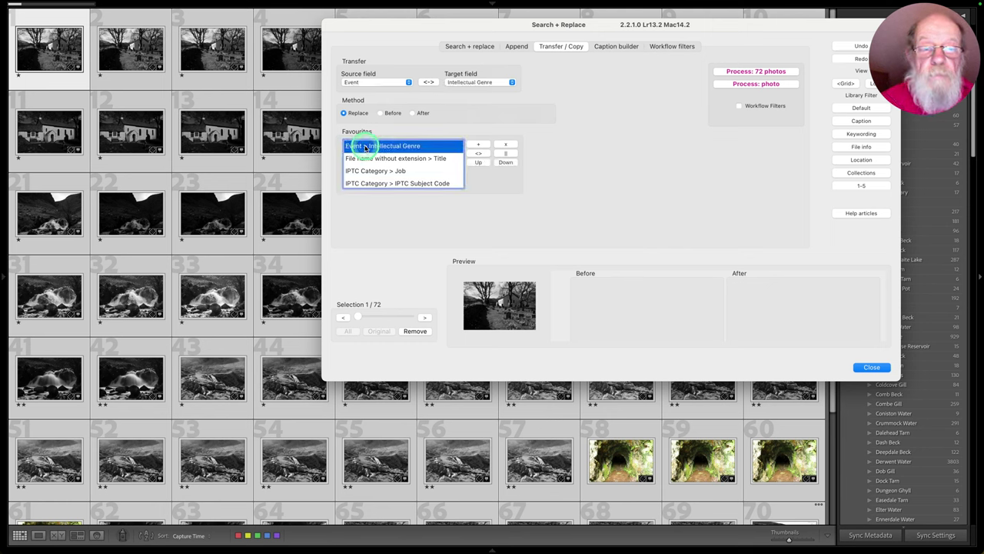
pyautogui.click(366, 159)
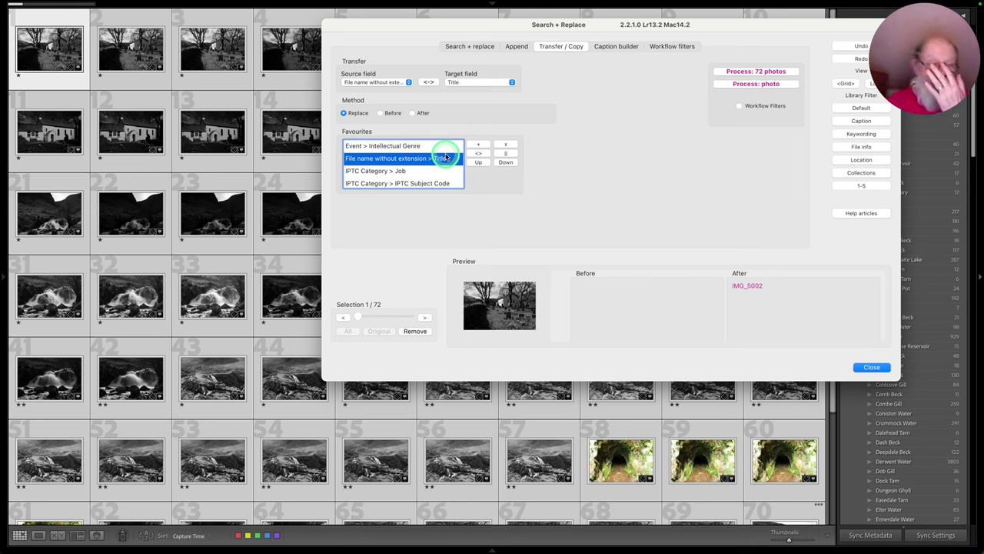
pyautogui.click(764, 72)
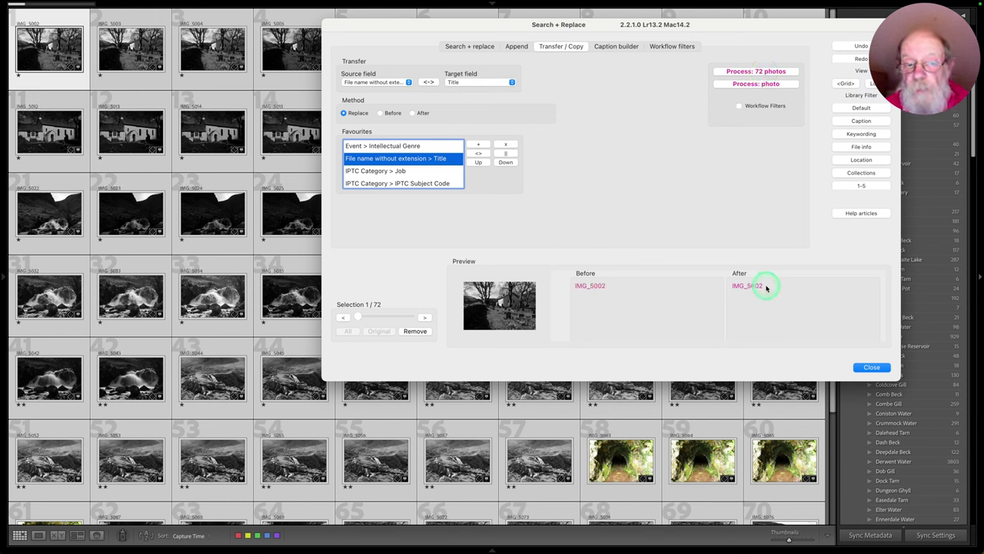
# Transfer the IPTC Category to the Job field for all 72 photos, replacing existing content, and check the preview of the first and last photos.
pyautogui.click(379, 170)
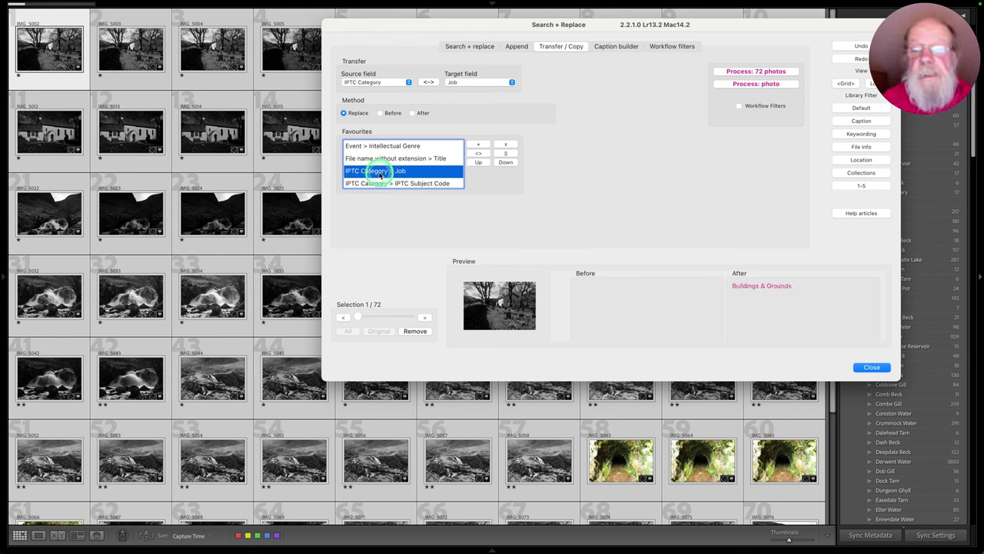
pyautogui.click(344, 318)
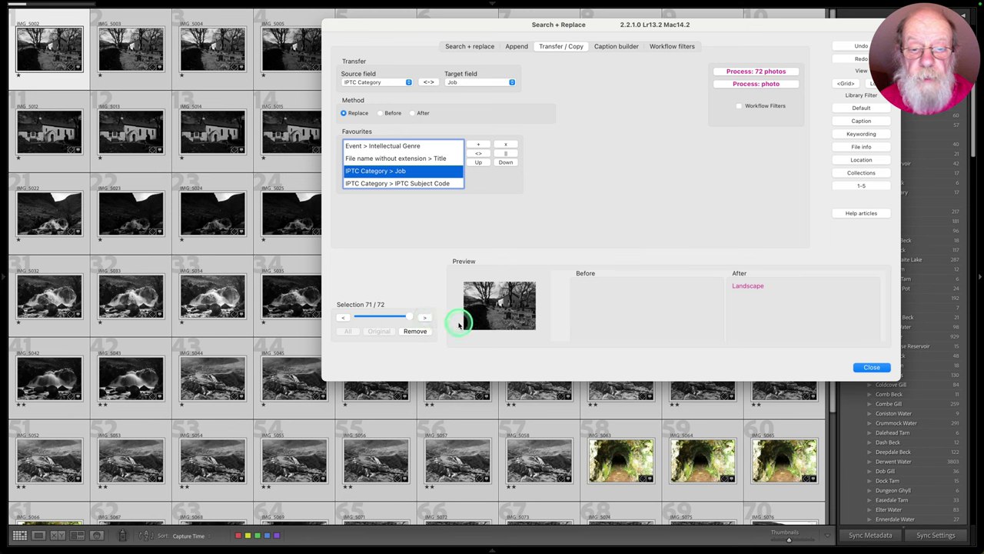
pyautogui.click(426, 317)
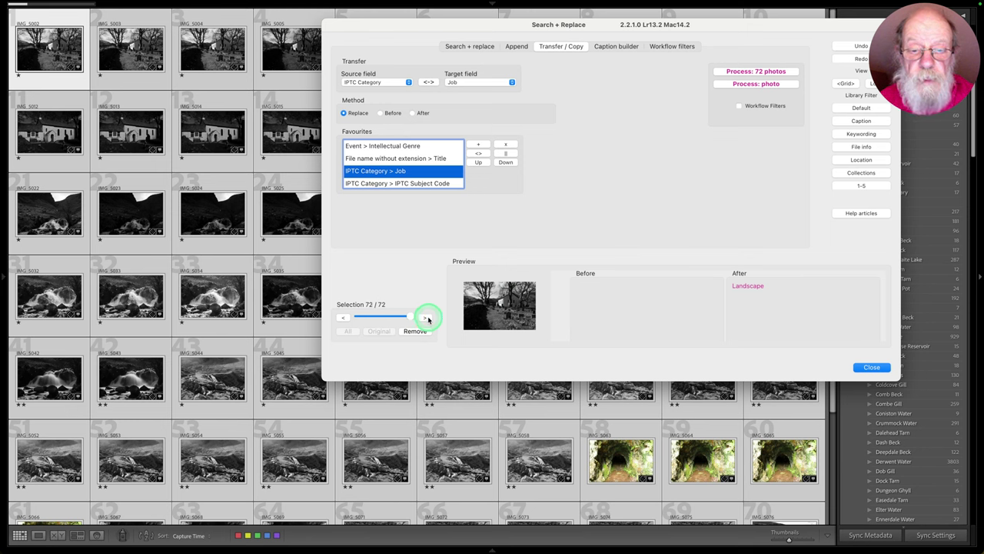
pyautogui.click(426, 317)
pyautogui.click(512, 309)
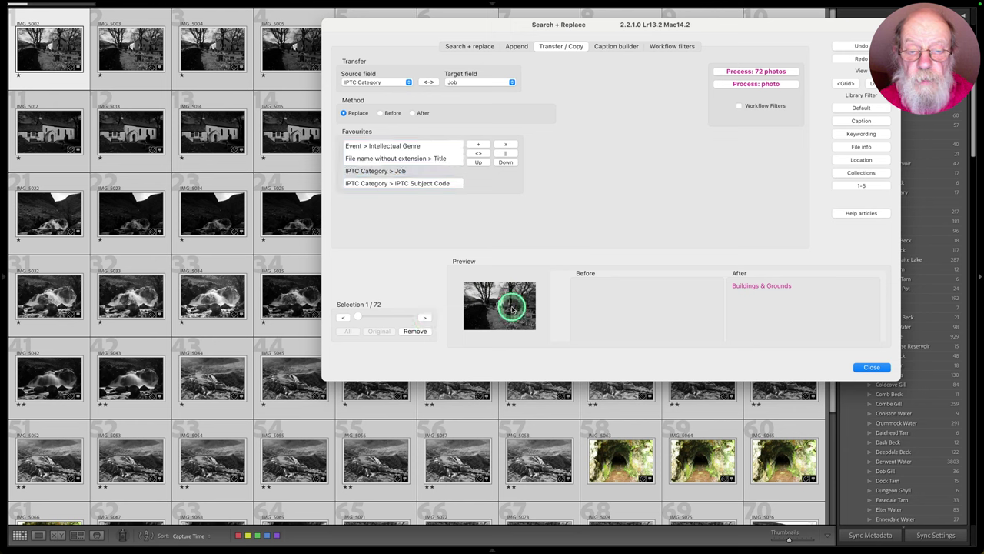
pyautogui.click(387, 171)
pyautogui.click(343, 317)
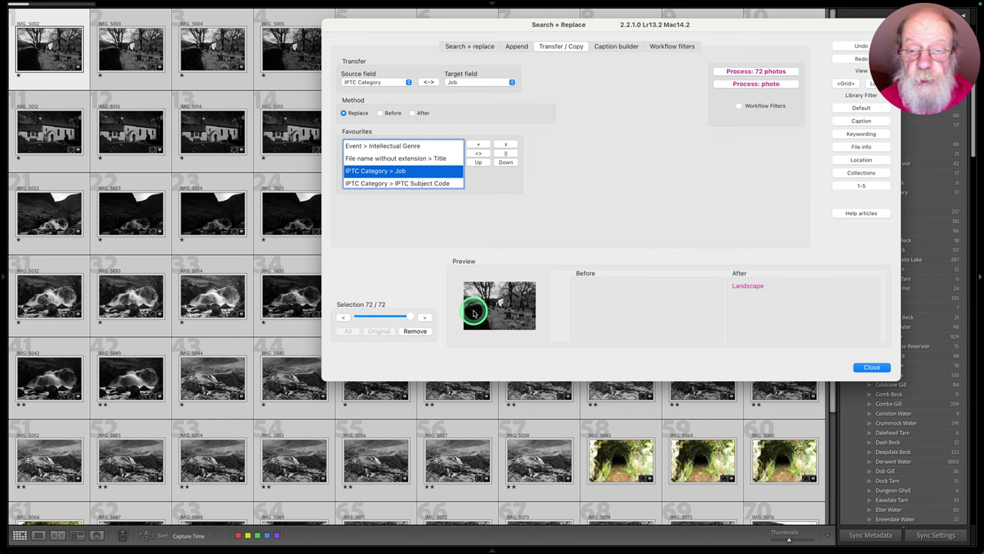
pyautogui.click(424, 318)
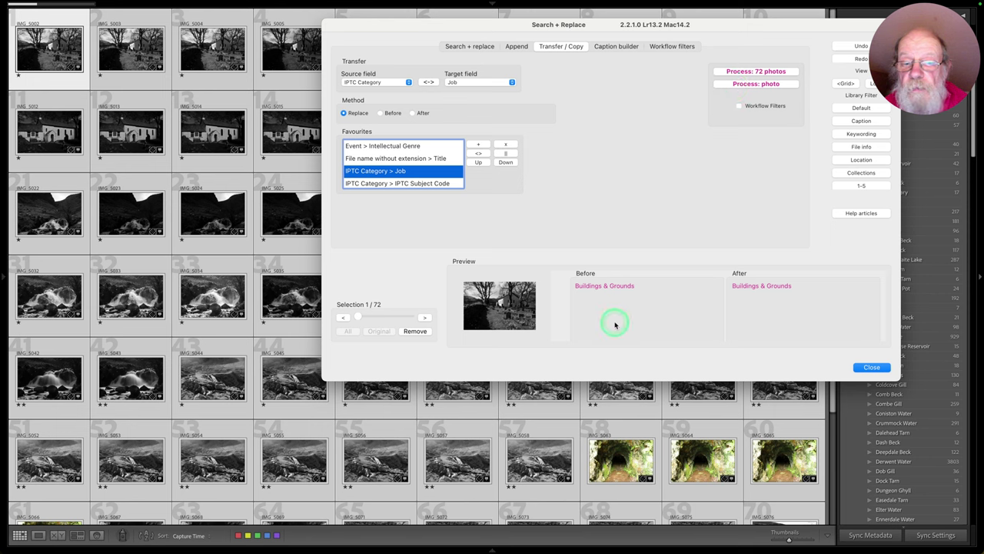
pyautogui.moveTo(343, 318); pyautogui.dragTo(410, 317)
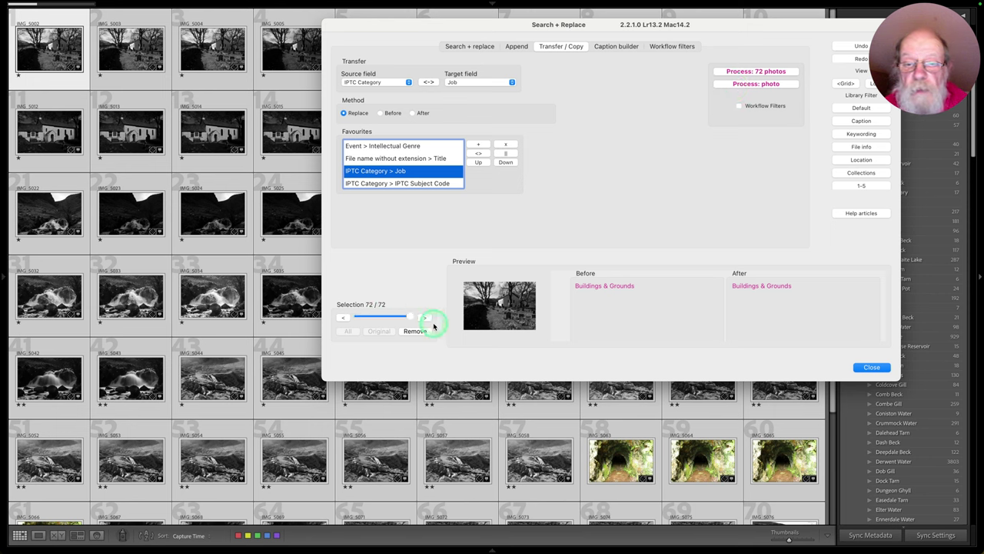
pyautogui.click(343, 317)
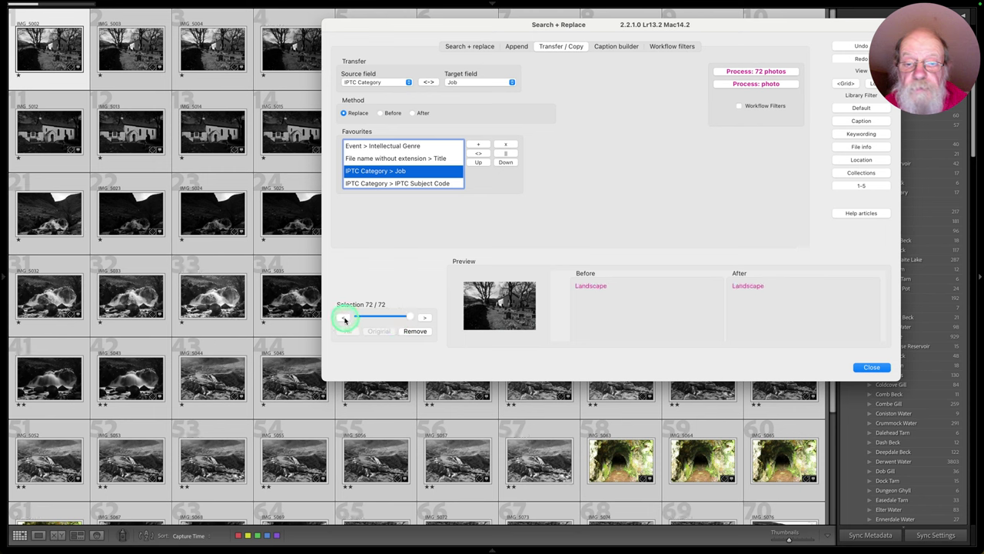
pyautogui.click(423, 317)
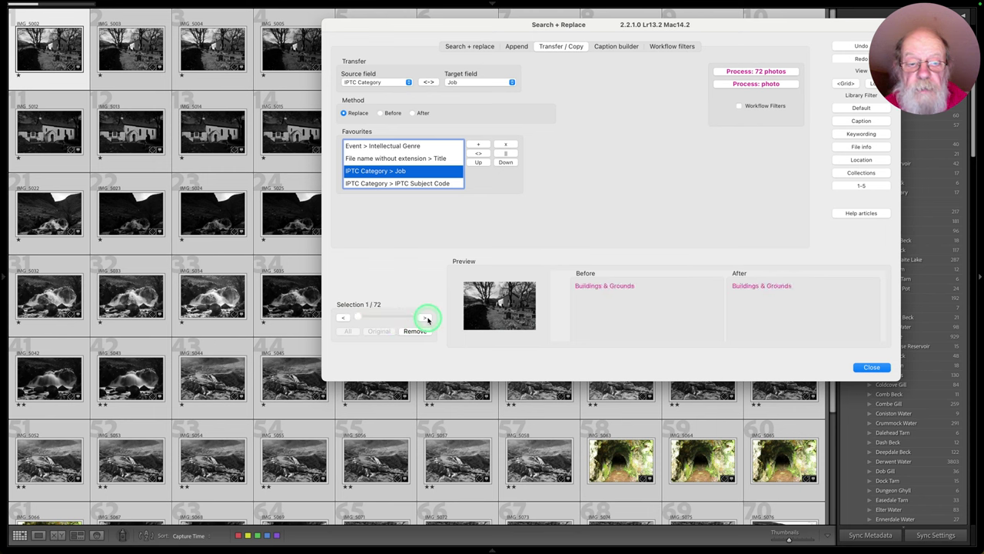
# Transfer the IPTC Category to the IPTC Subject Code for all 72 photos, and reselect the favourite File name without extension > Title.
pyautogui.click(409, 183)
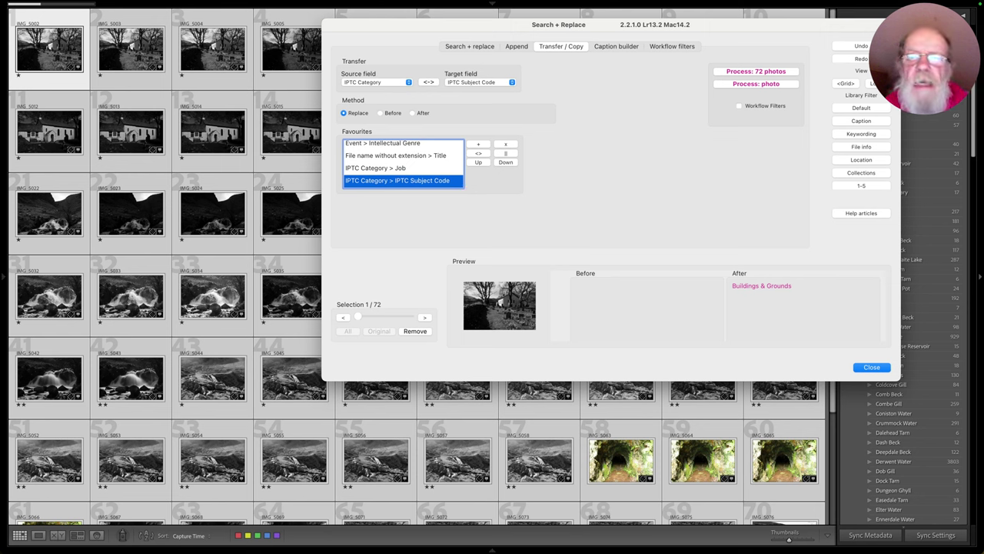
pyautogui.click(764, 73)
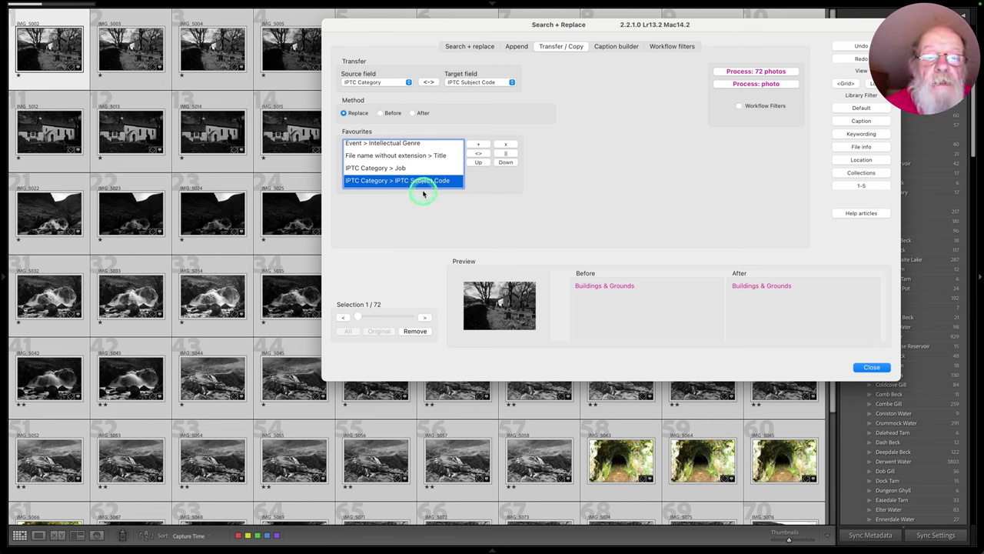
pyautogui.click(390, 156)
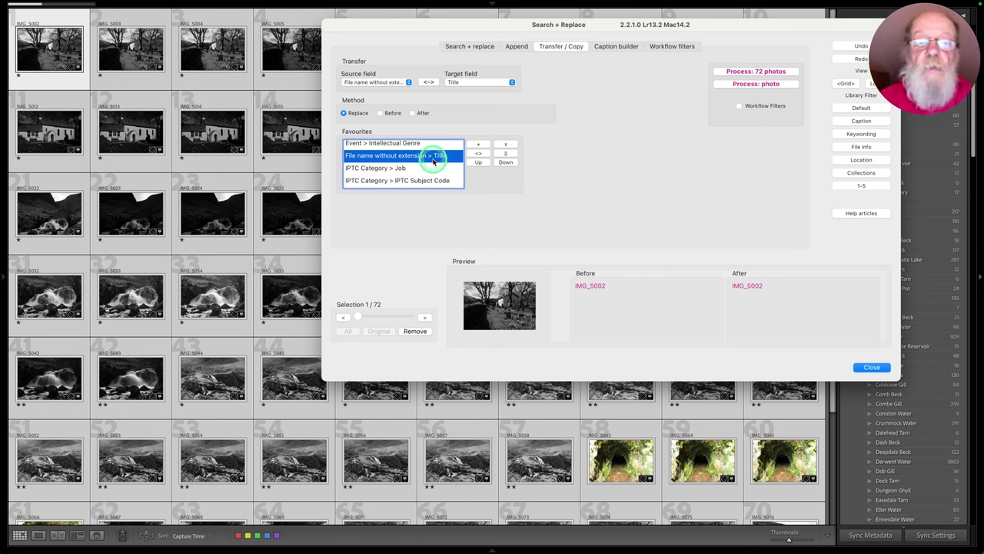
# Replace IMG_ with Photo 25- in the Title of all 72 photos and close the Search + Replace plug-in.
pyautogui.click(457, 48)
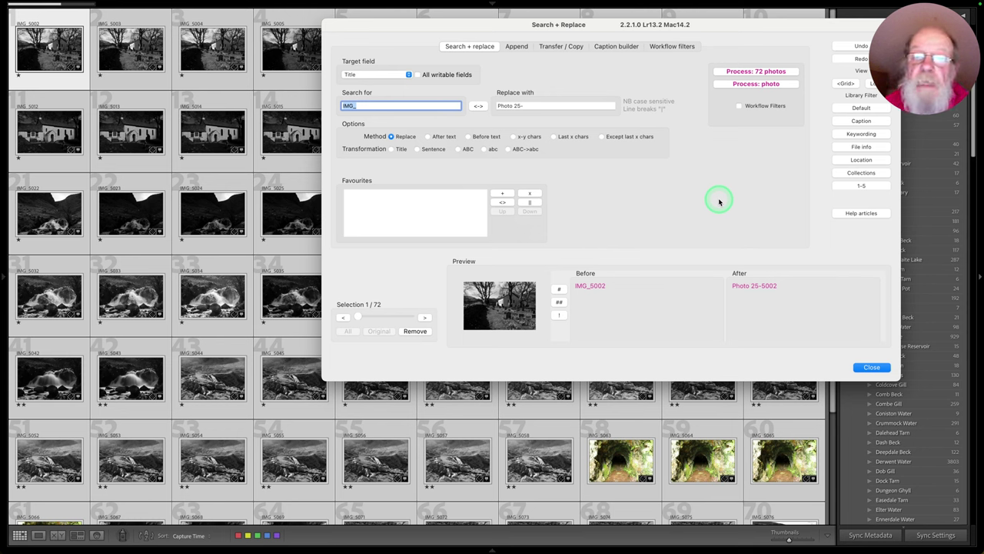
pyautogui.click(750, 71)
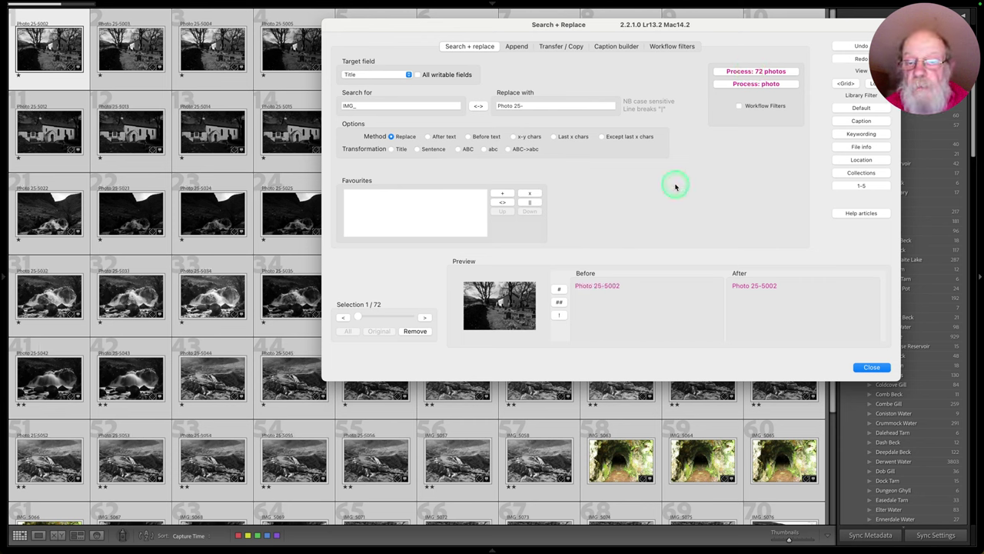
pyautogui.click(871, 366)
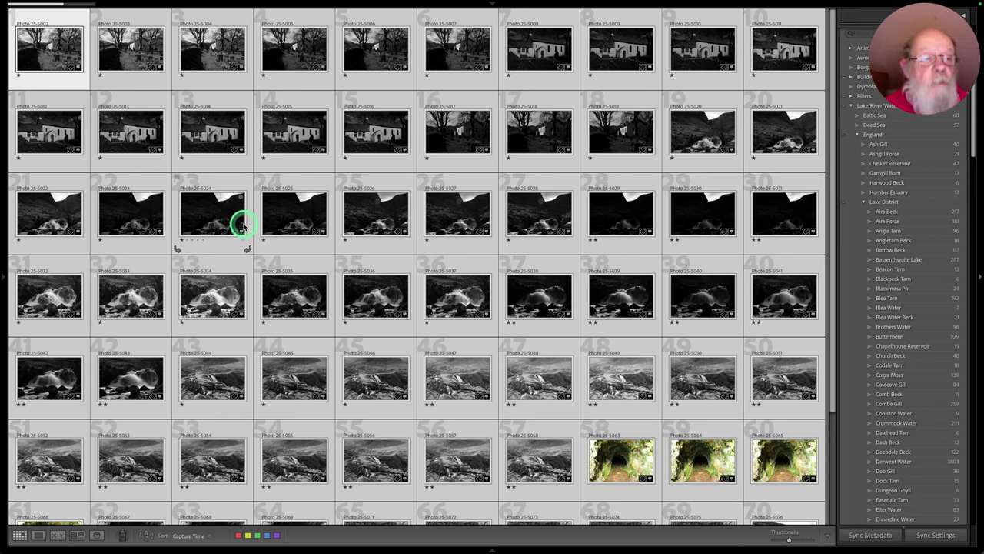
# Rate all the selected photos one star and give them the red colour label.
pyautogui.press('1')
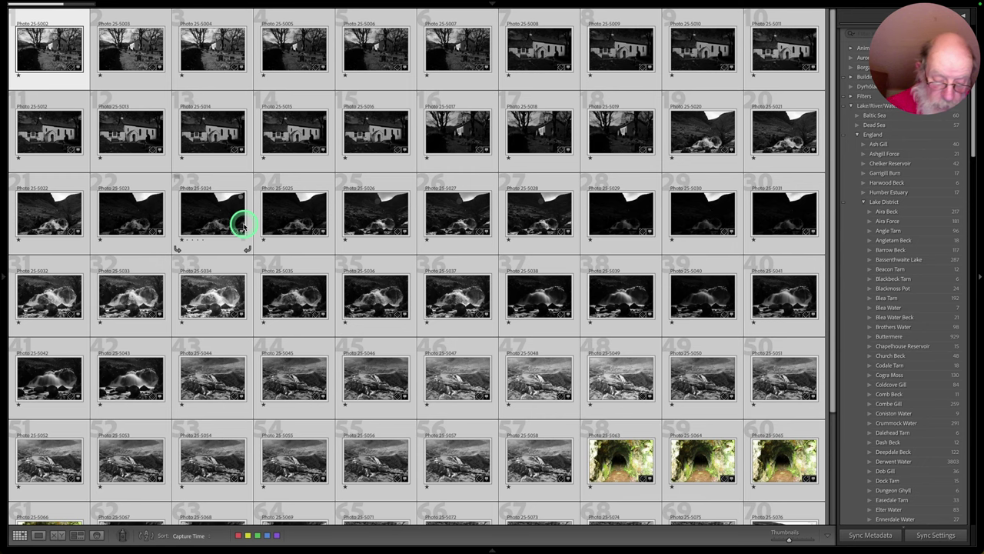
pyautogui.press('6')
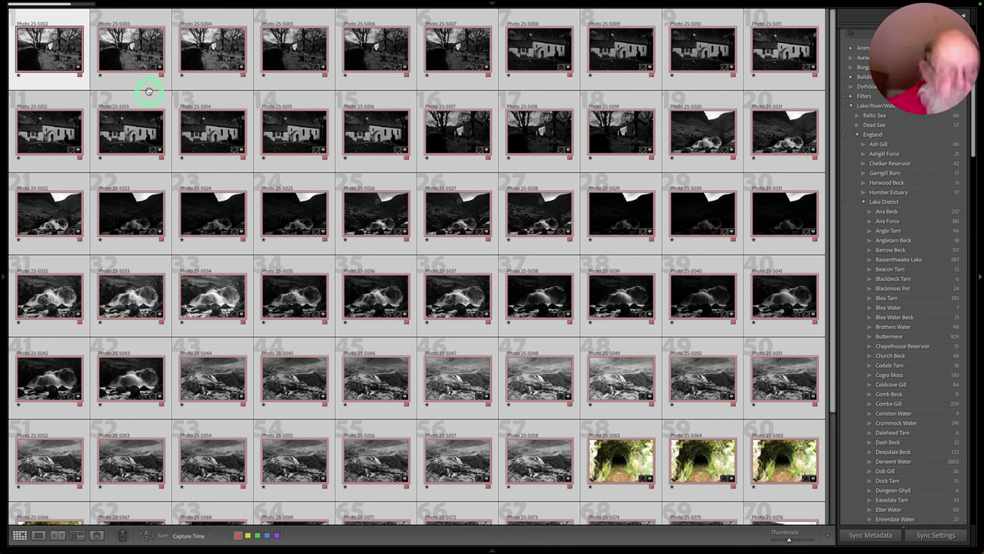
# Rename the 72 photos with the DWL - File Naming template and the custom text DWL, and deselect them.
pyautogui.press('F2')
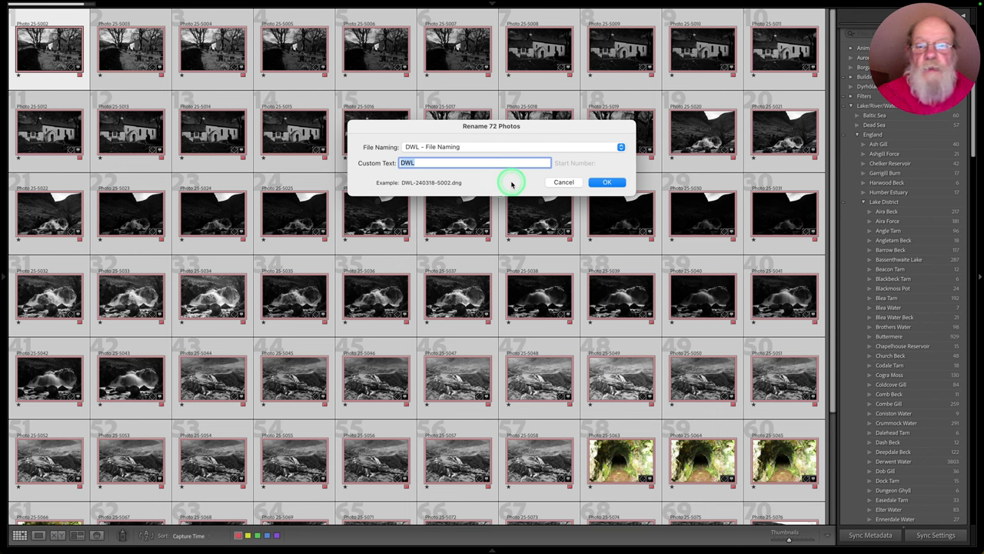
pyautogui.click(611, 188)
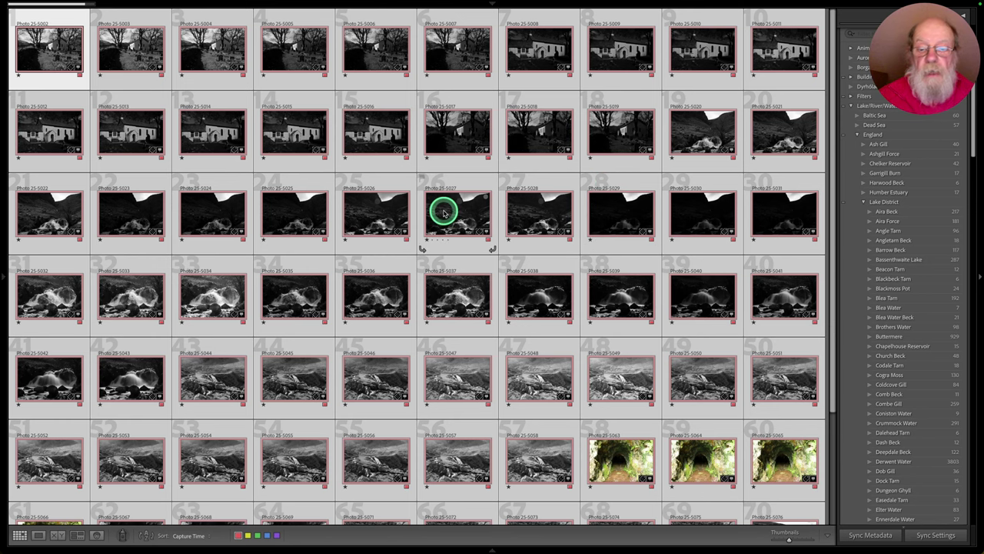
pyautogui.scroll(-2, 443, 212)
pyautogui.scroll(-5, 444, 212)
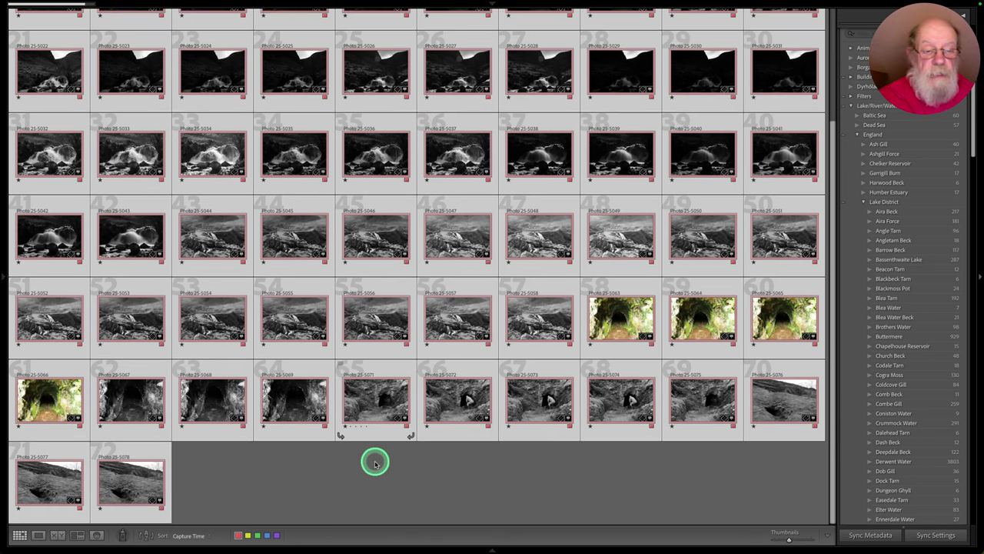
pyautogui.click(365, 490)
pyautogui.scroll(5, 365, 491)
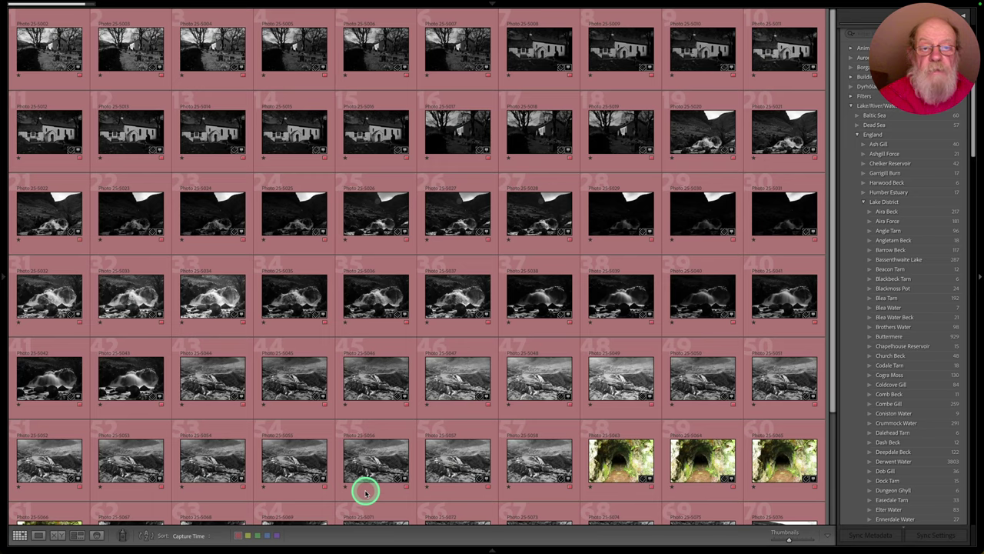
pyautogui.scroll(-5, 347, 383)
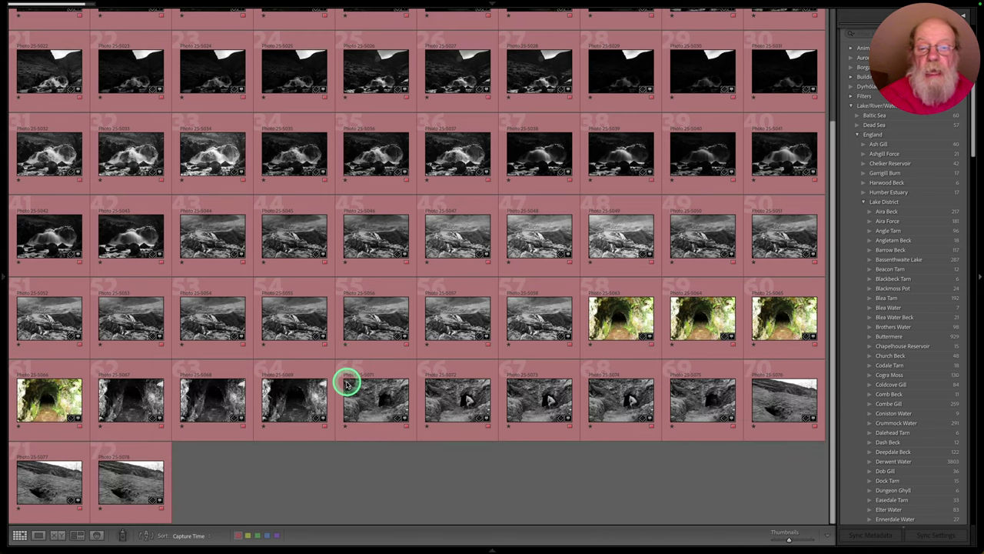
pyautogui.scroll(5, 323, 459)
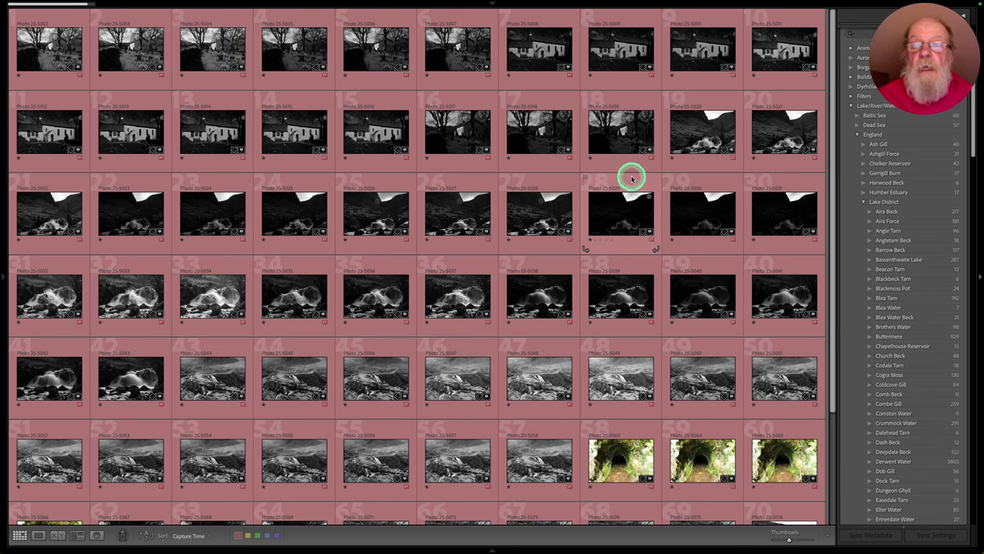
pyautogui.click(621, 127)
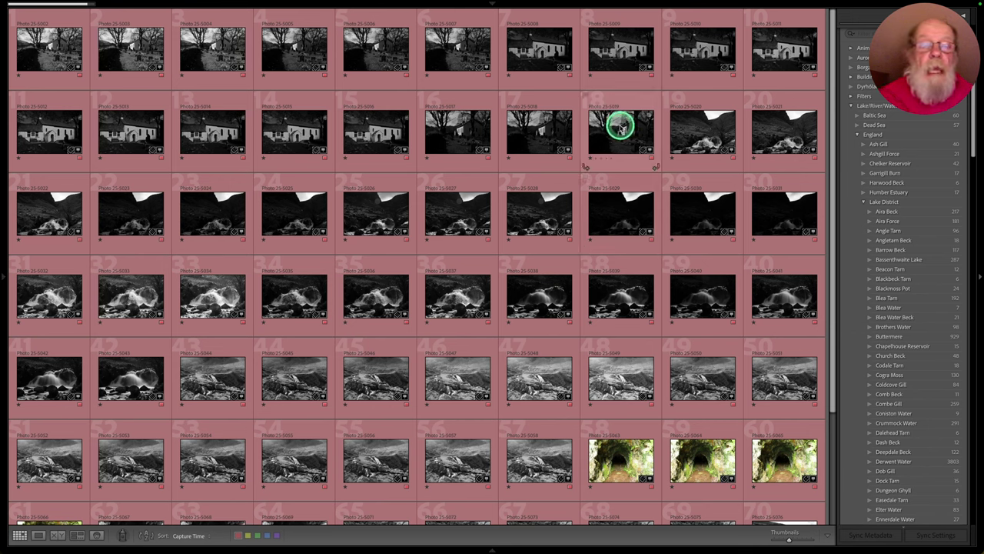
pyautogui.moveTo(621, 128); pyautogui.dragTo(525, 155)
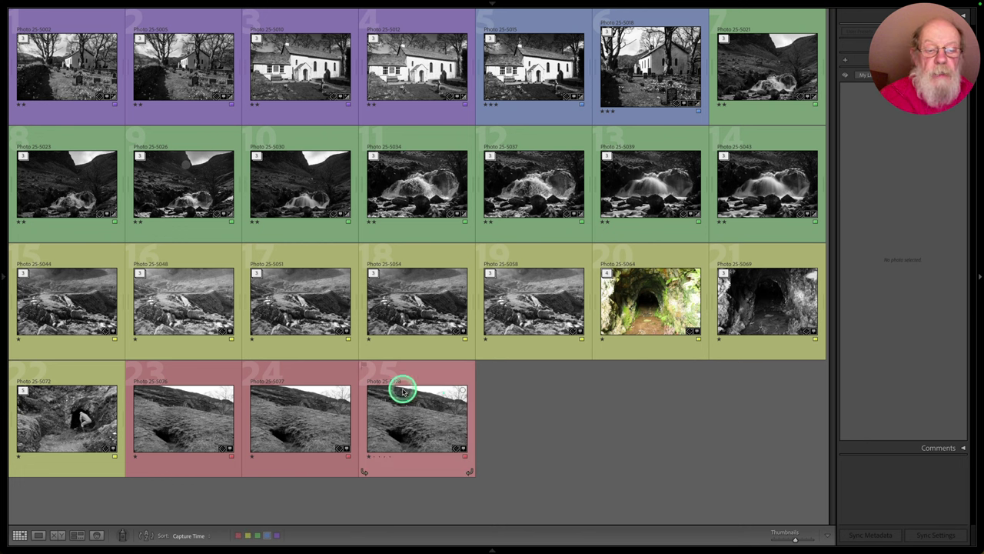
# Select the three unstacked, red-labelled photos of the old mine workings one after another to inspect them.
pyautogui.click(308, 420)
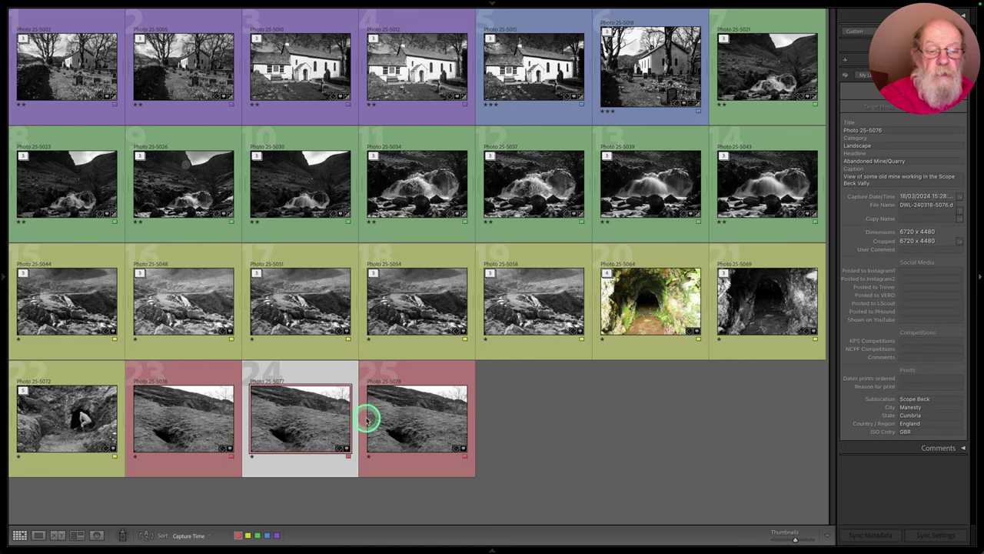
pyautogui.click(388, 417)
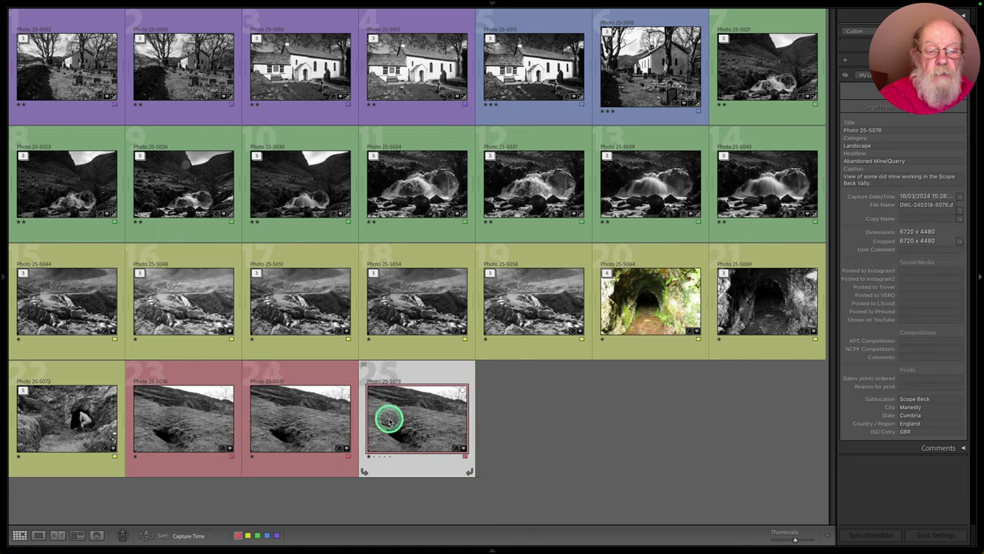
pyautogui.click(204, 408)
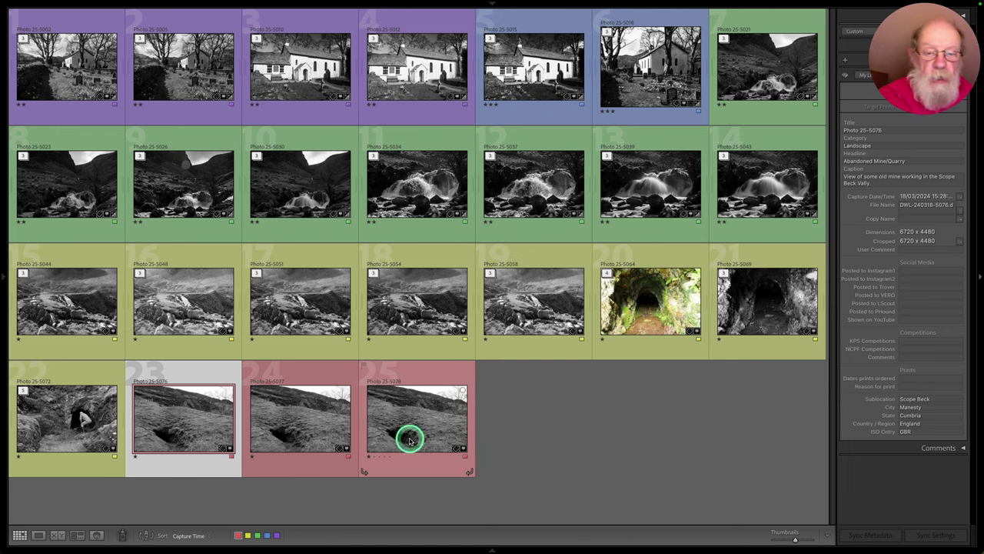
# Expand the stack of Photo 25-5058, compare its top photo with the other stacked frames in Compare view, and collapse the stack.
pyautogui.click(489, 273)
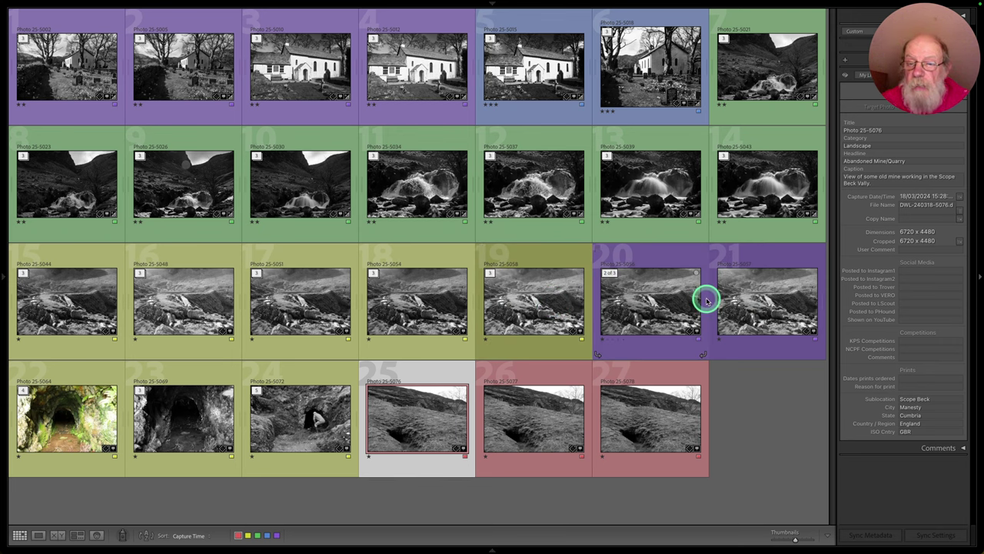
pyautogui.click(562, 299)
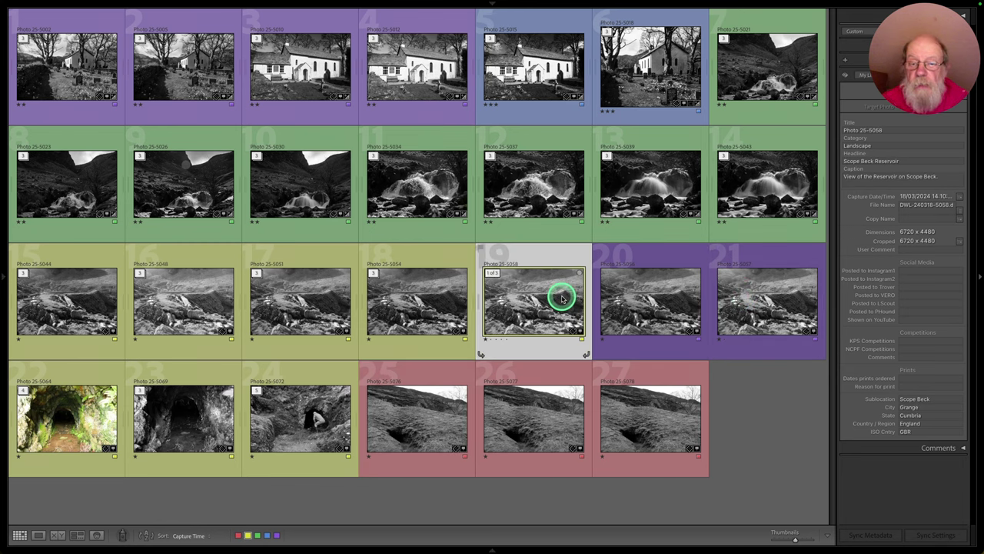
pyautogui.press('c')
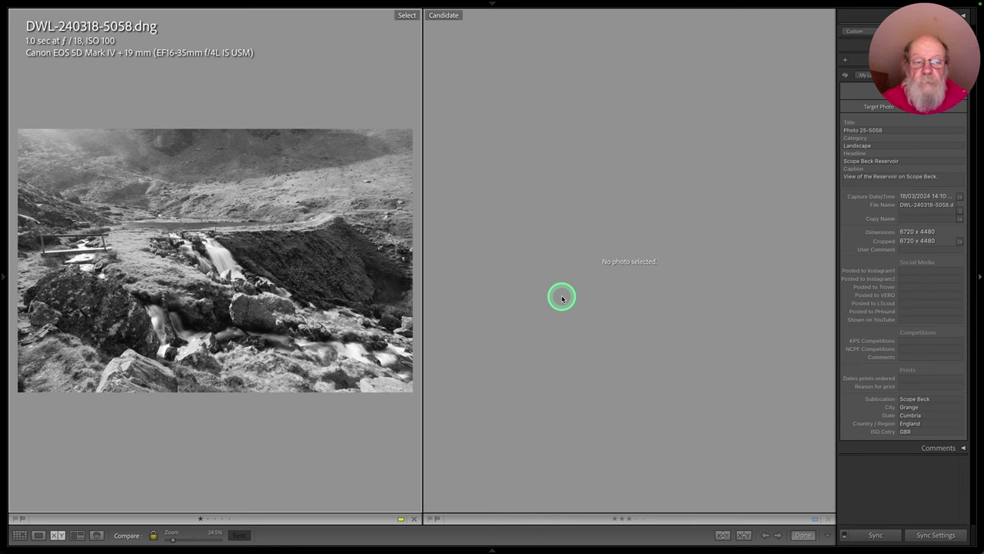
pyautogui.press('Right')
pyautogui.press('Left')
pyautogui.press('Right')
pyautogui.press('Left')
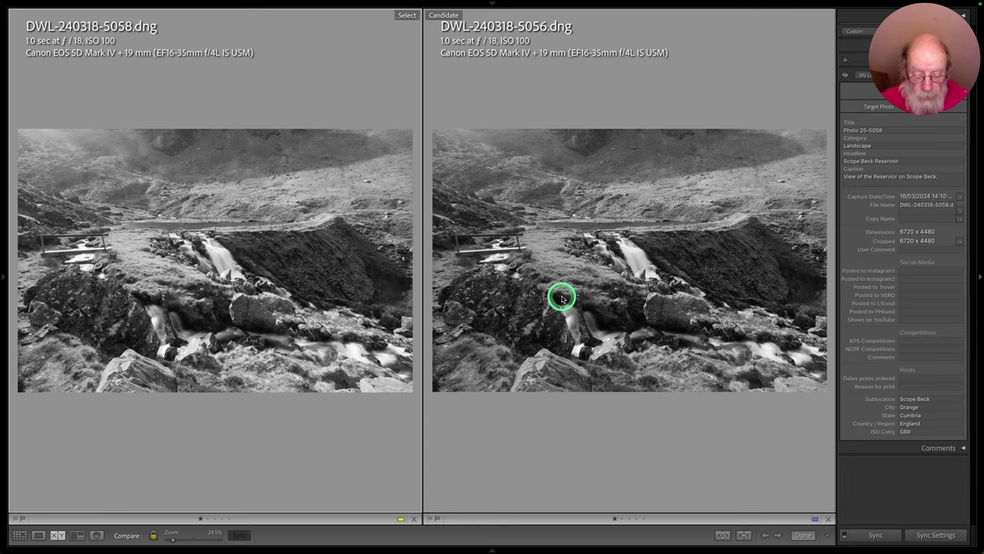
pyautogui.press('g')
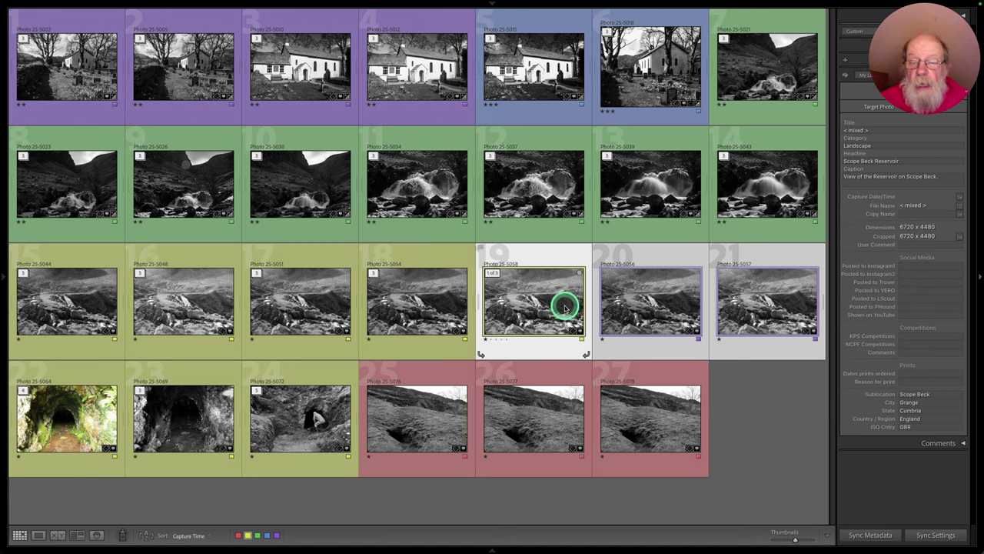
pyautogui.click(773, 422)
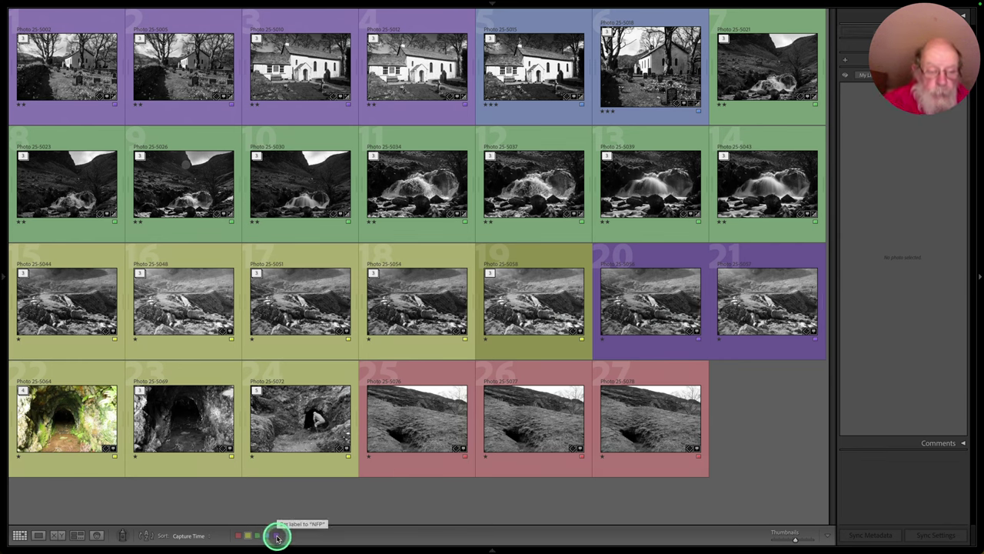
pyautogui.click(492, 274)
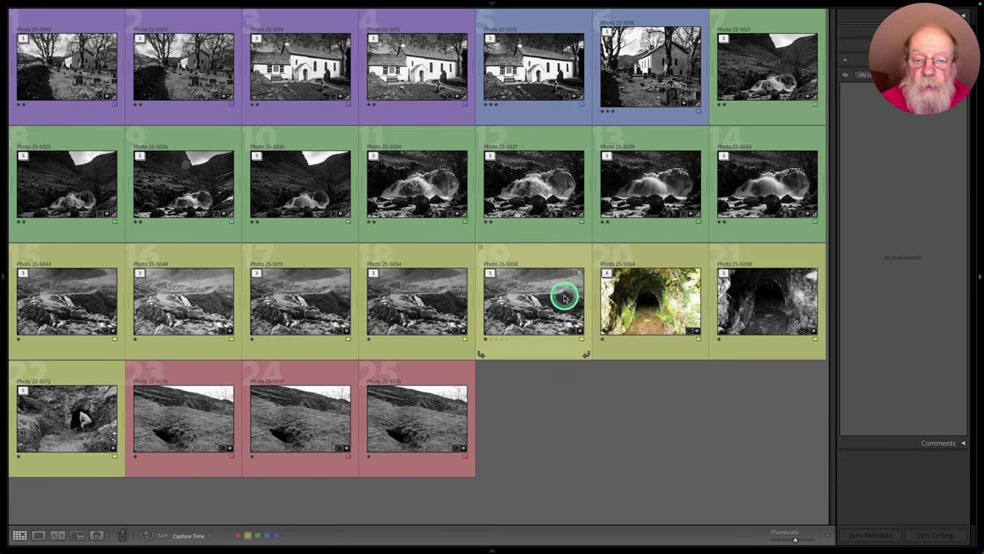
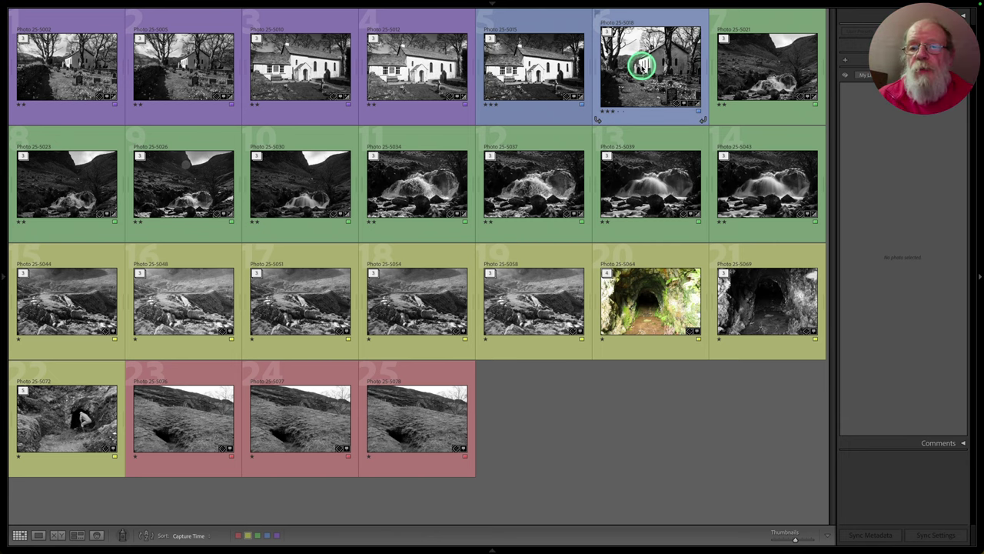
# Open Photo 25-5018 of Newlands Church in Loupe view.
pyautogui.doubleClick(643, 67)
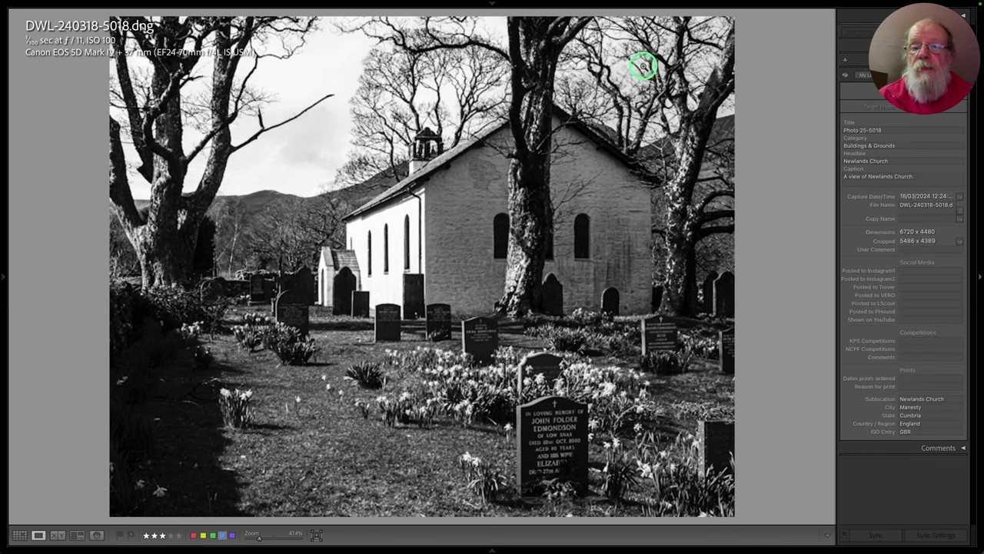